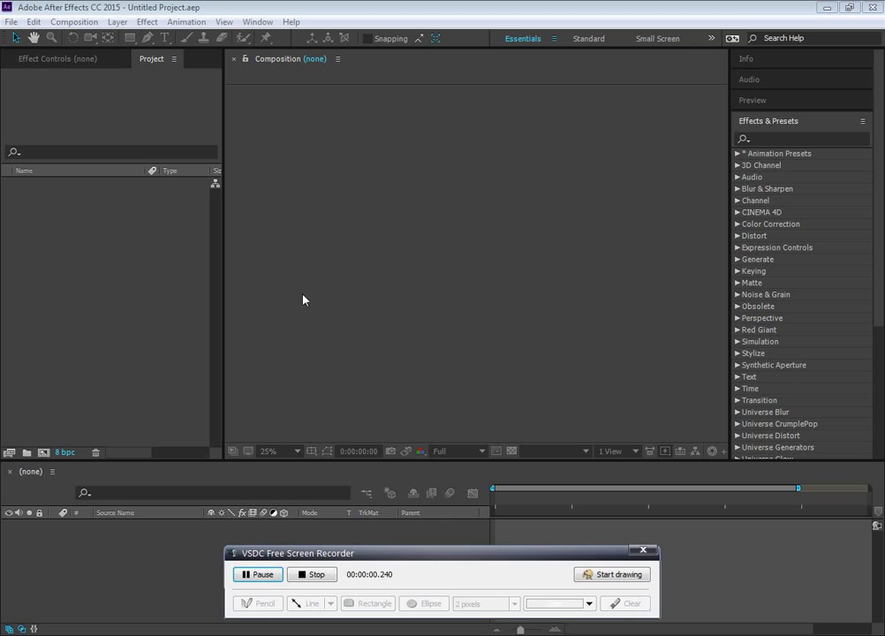
# - Create Untitled-2 in Photoshop: 1500 × 1500 px, 72 ppi, transparent background
pyautogui.moveTo(488, 555); pyautogui.dragTo(883, 445)
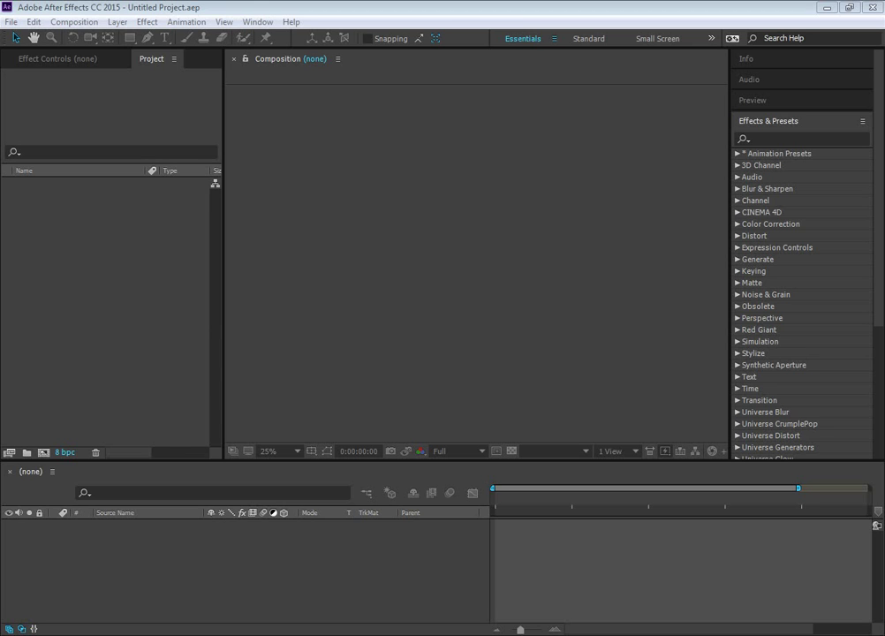
pyautogui.hotkey('ctrl', 'n')
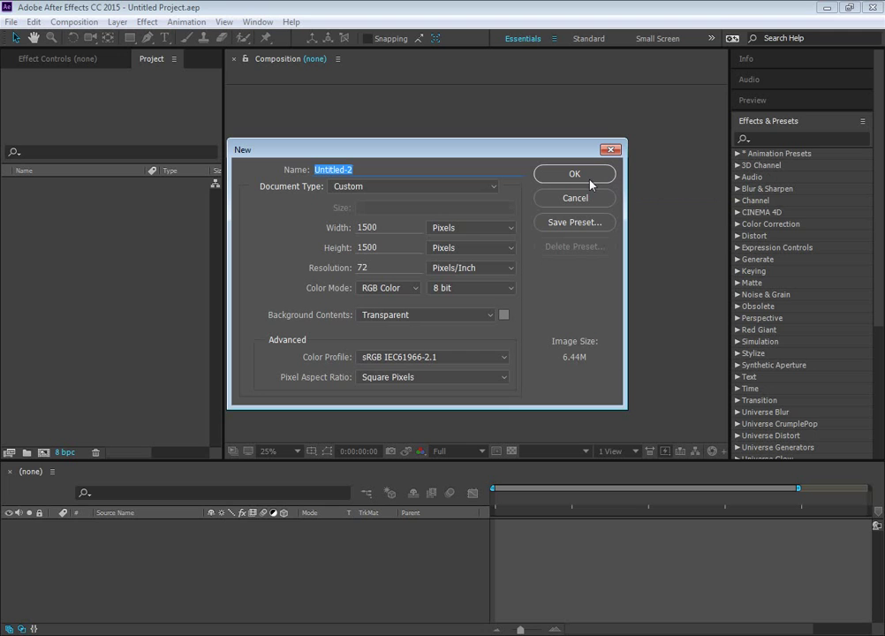
pyautogui.click(591, 174)
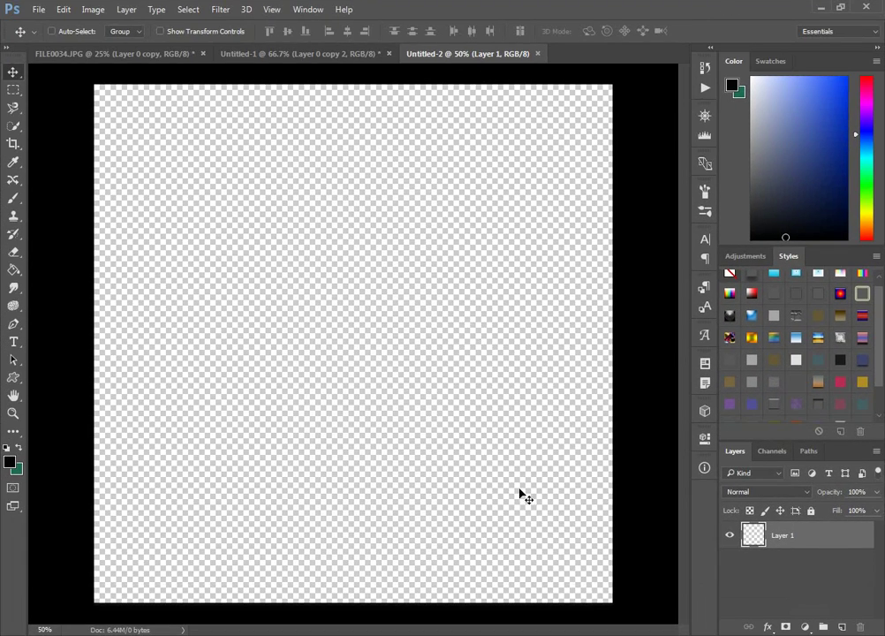
# - Switch to the Custom Shape tool and choose the standing woman silhouette shape
pyautogui.click(13, 377)
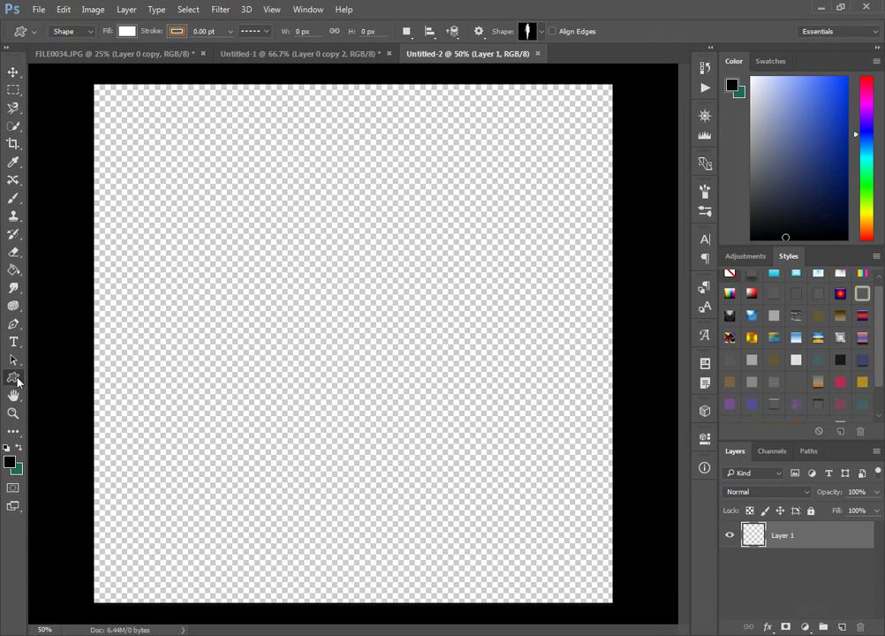
pyautogui.click(542, 34)
pyautogui.scroll(-2, 632, 125)
pyautogui.scroll(-3, 629, 138)
pyautogui.scroll(-2, 627, 152)
pyautogui.scroll(-3, 624, 165)
pyautogui.scroll(-3, 621, 183)
pyautogui.scroll(-3, 617, 200)
pyautogui.scroll(-3, 613, 217)
pyautogui.scroll(-3, 609, 234)
pyautogui.scroll(-1, 607, 200)
pyautogui.scroll(3, 603, 162)
pyautogui.scroll(3, 598, 123)
pyautogui.scroll(2, 594, 86)
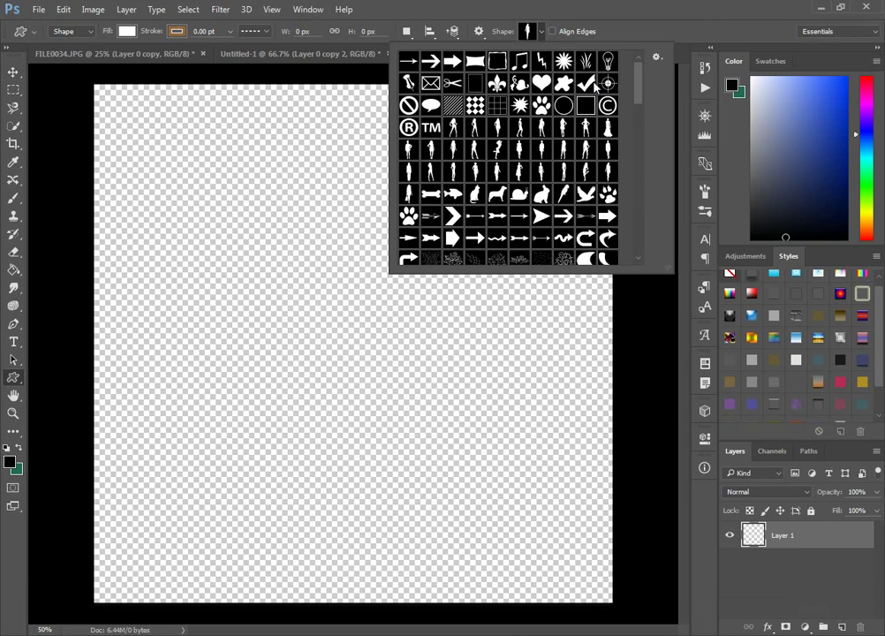
pyautogui.click(474, 152)
# - Draw the white woman silhouette, about 364 × 872 px, on the canvas's left half
pyautogui.click(224, 128)
pyautogui.moveTo(225, 128)
pyautogui.mouseDown()
pyautogui.moveTo(361, 422)
pyautogui.moveTo(368, 430)
pyautogui.moveTo(371, 409)
pyautogui.moveTo(387, 417)
pyautogui.mouseUp()
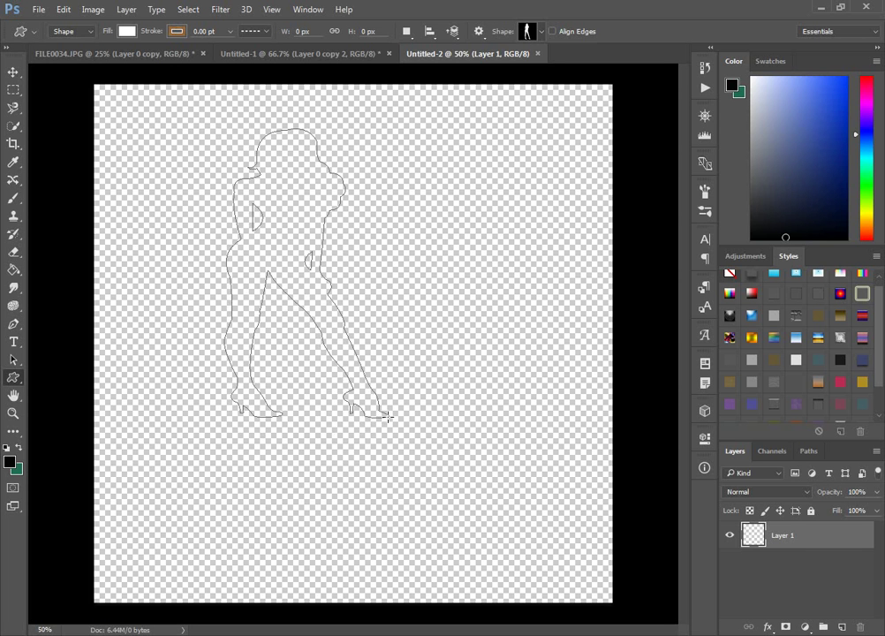
pyautogui.moveTo(387, 416)
pyautogui.mouseDown()
pyautogui.moveTo(449, 569)
pyautogui.moveTo(393, 507)
pyautogui.moveTo(345, 347)
pyautogui.moveTo(362, 509)
pyautogui.moveTo(365, 459)
pyautogui.moveTo(349, 429)
pyautogui.mouseUp()
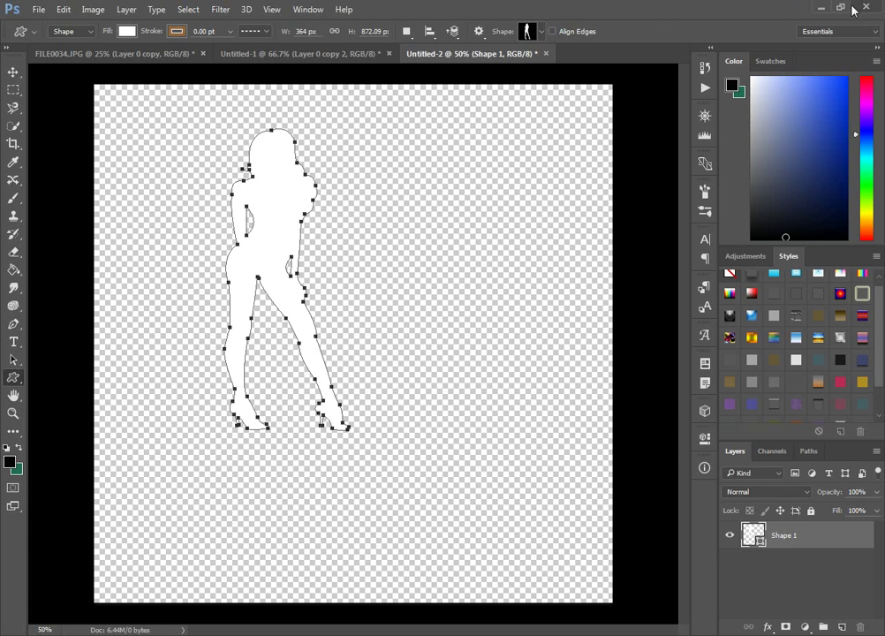
# - Back in After Effects, create Comp 1 at 1280 × 720, 15.002 fps, 40 seconds long
pyautogui.click(819, 7)
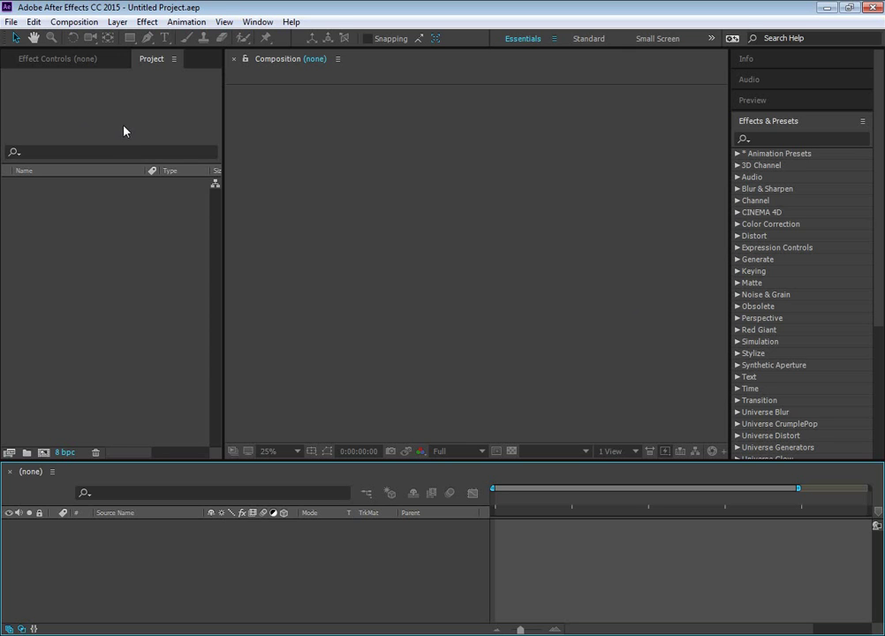
pyautogui.click(69, 22)
pyautogui.click(85, 34)
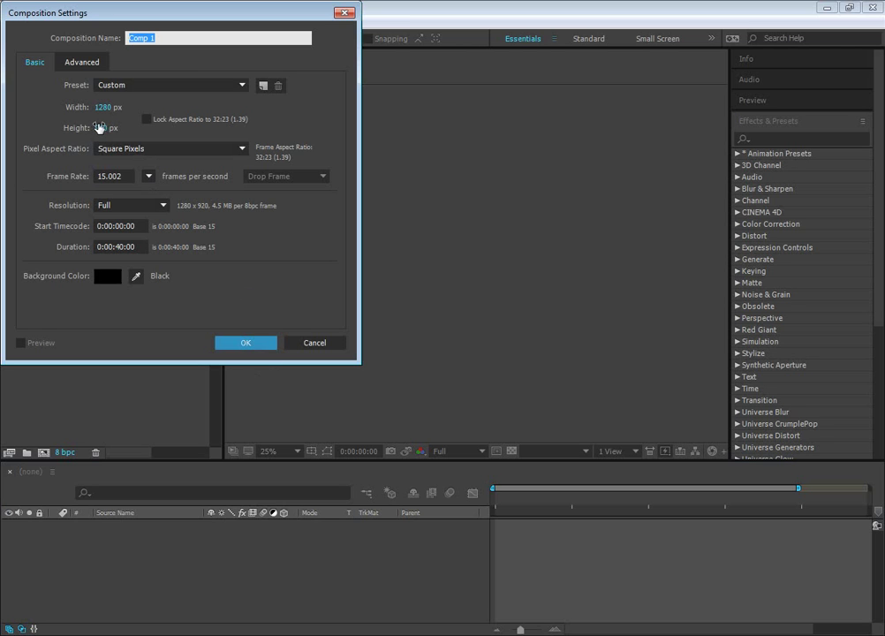
pyautogui.moveTo(97, 129); pyautogui.dragTo(108, 129)
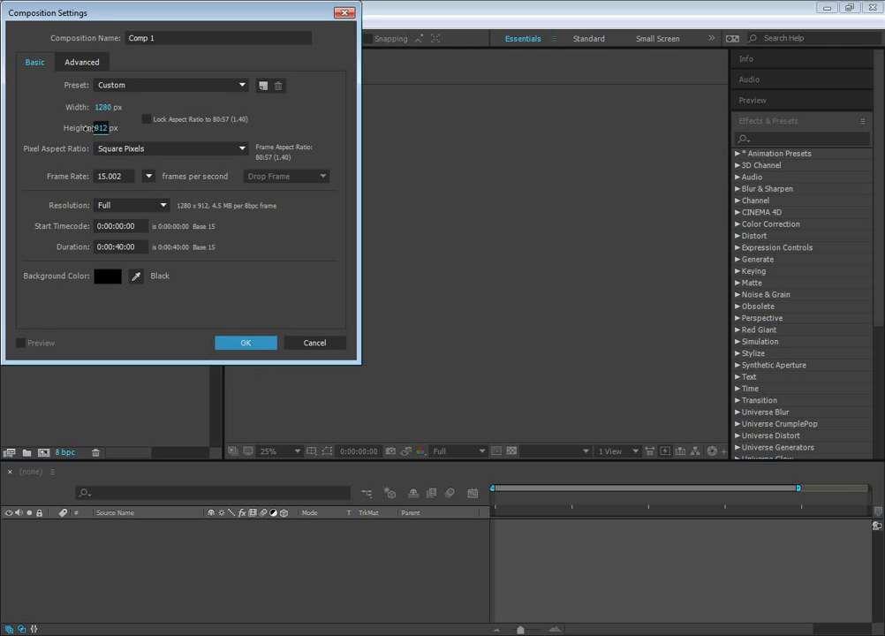
pyautogui.click(101, 128)
pyautogui.write('938')
pyautogui.press('Return')
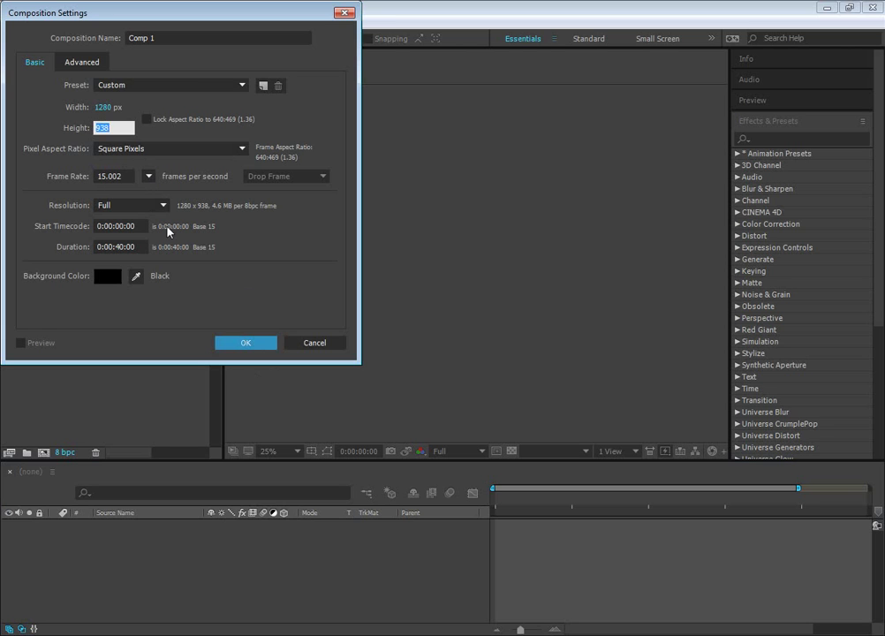
pyautogui.write('720')
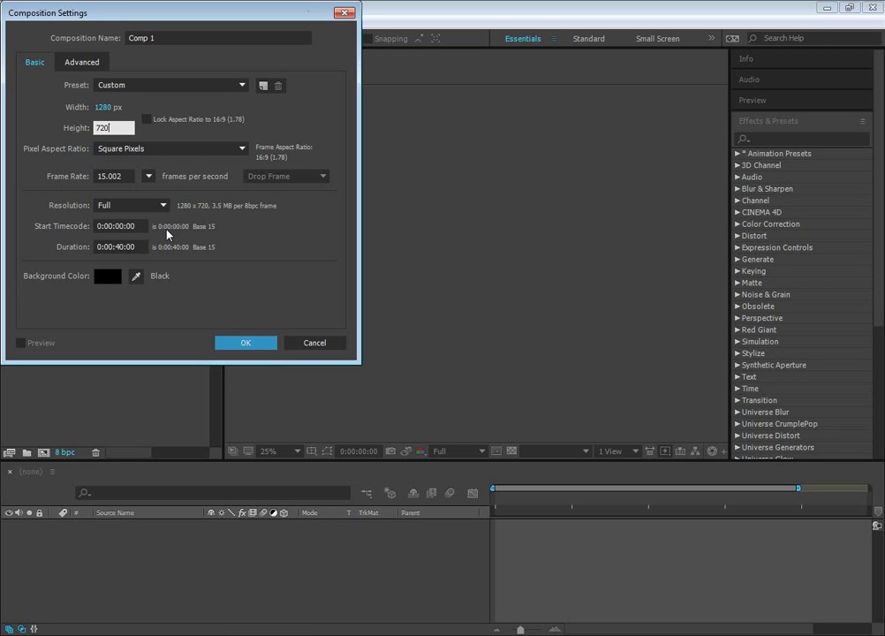
pyautogui.press('Return')
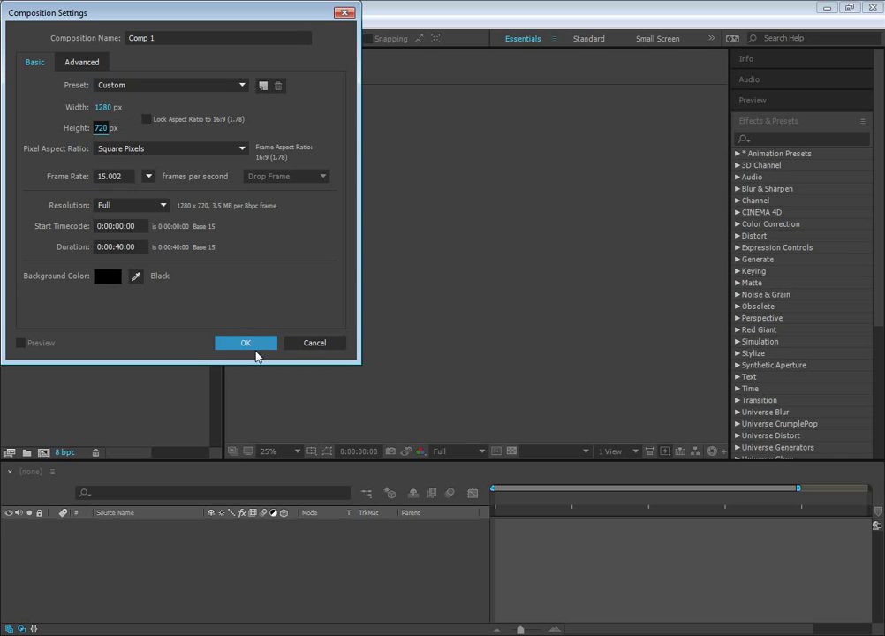
pyautogui.click(256, 348)
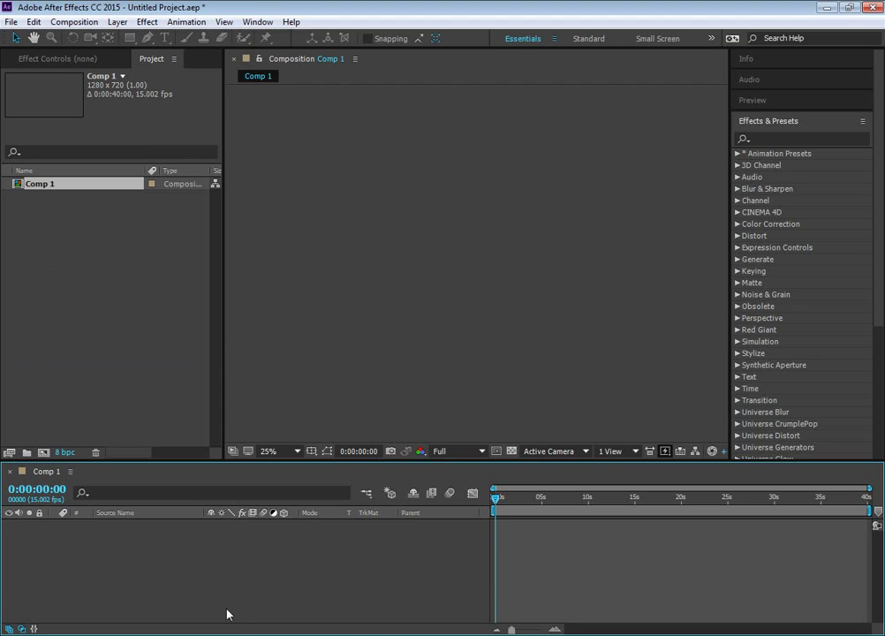
# - Add a 1280 × 720 Pale Magenta Solid 1 to Comp 1 and turn viewer refresh back on
pyautogui.rightClick(161, 567)
pyautogui.moveTo(212, 436)
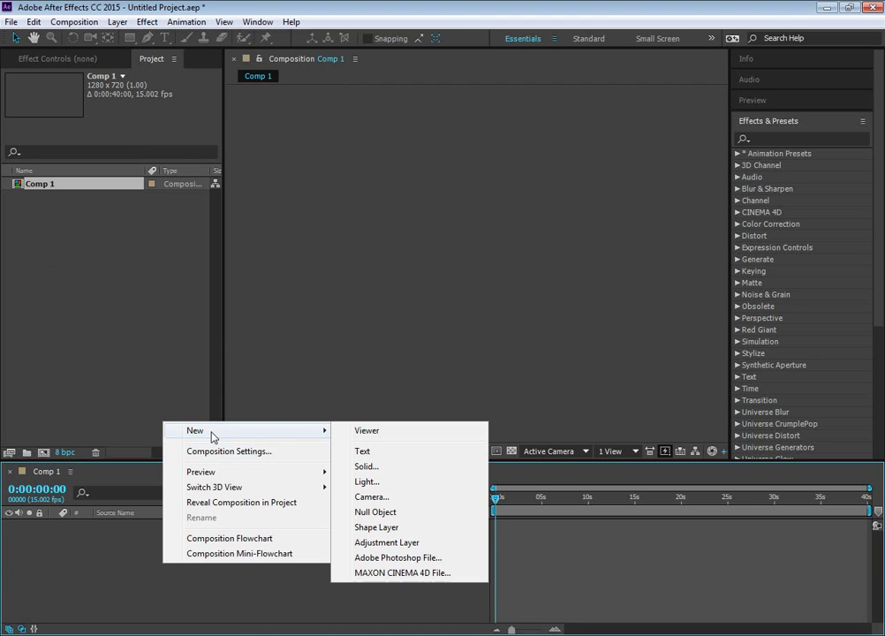
pyautogui.rightClick(141, 565)
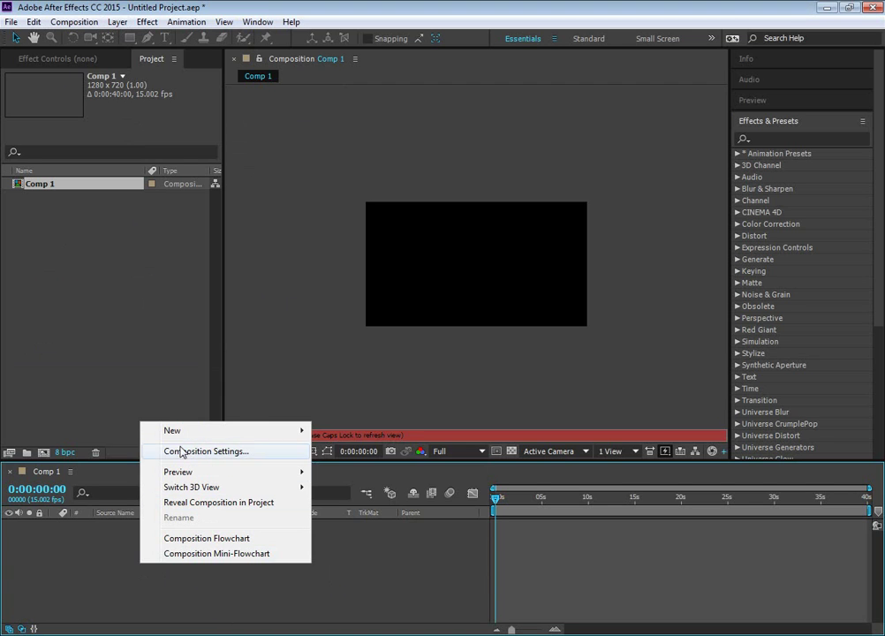
pyautogui.moveTo(185, 432)
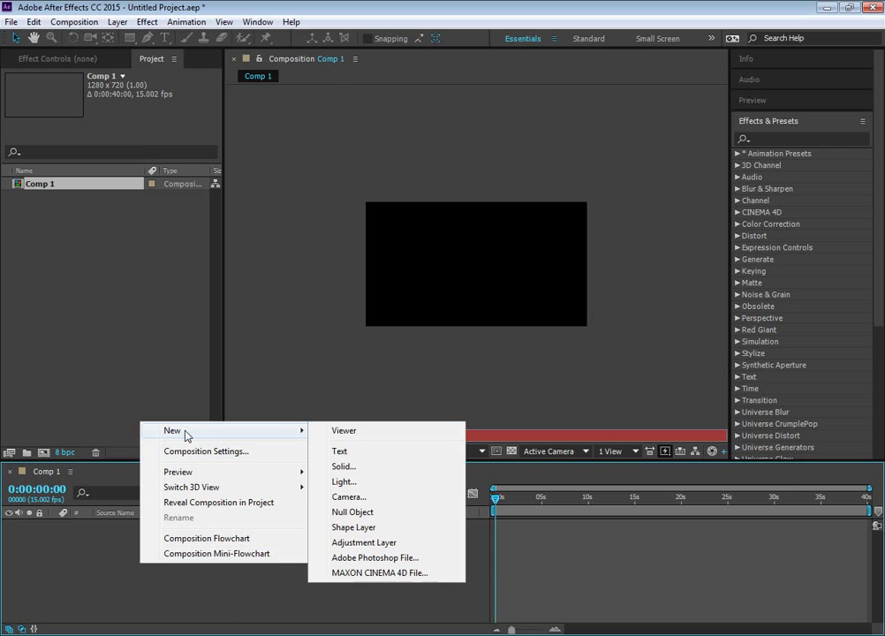
pyautogui.click(354, 469)
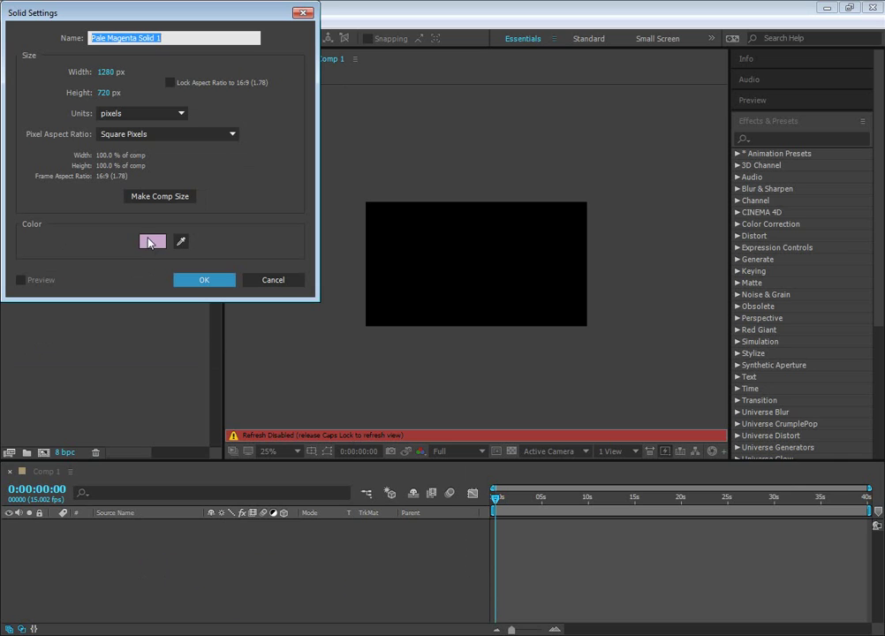
pyautogui.click(204, 279)
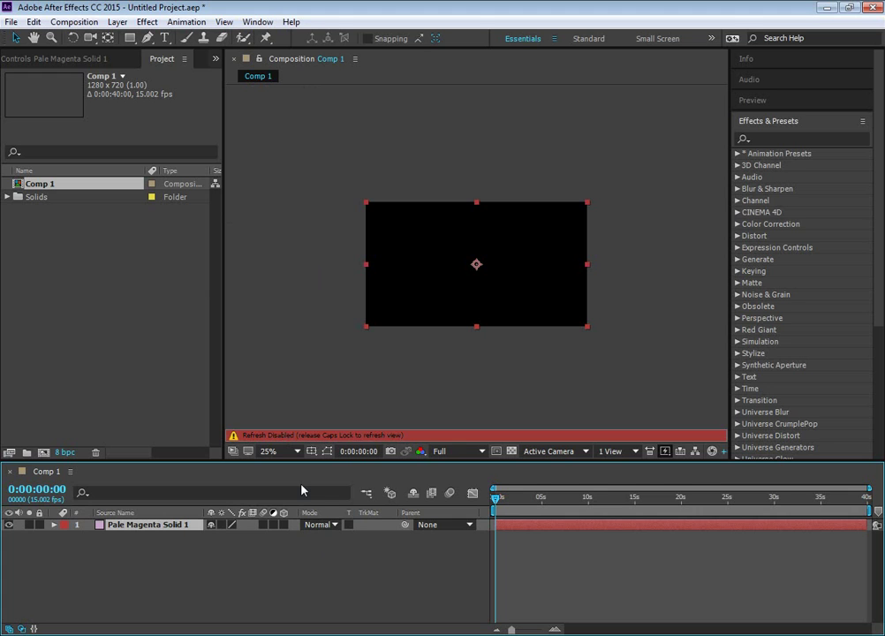
pyautogui.press('capslock')
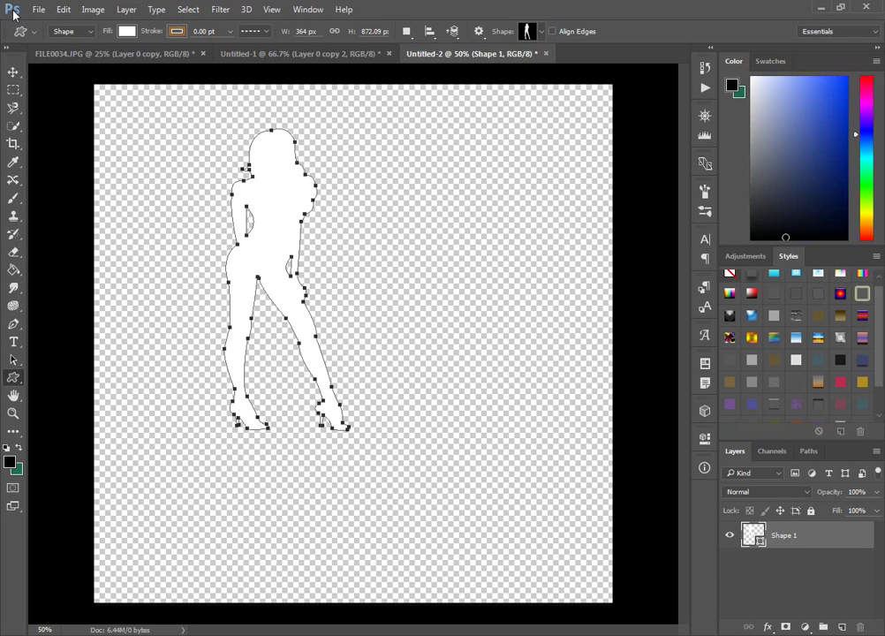
# - Copy the woman silhouette's path in Photoshop and switch to After Effects
pyautogui.click(64, 9)
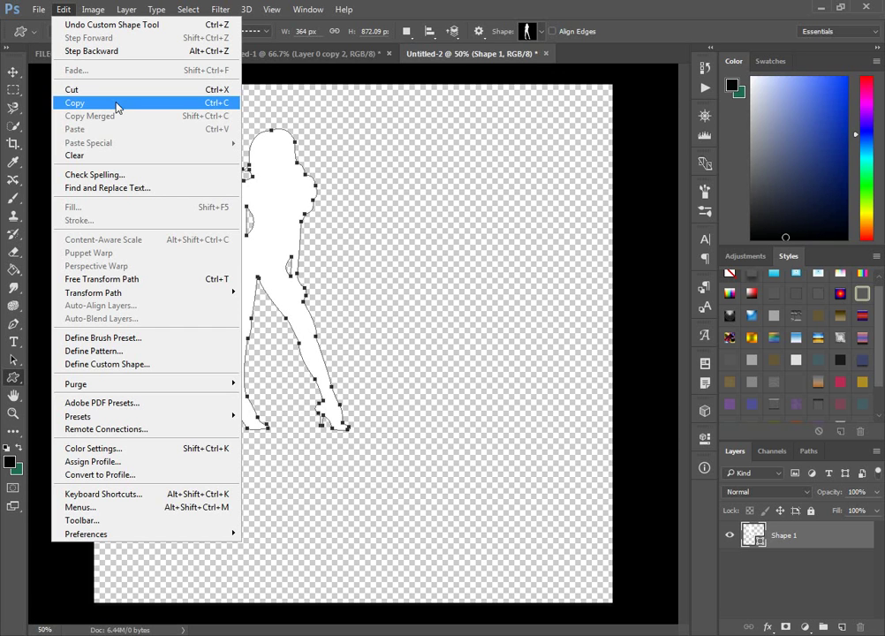
pyautogui.click(118, 107)
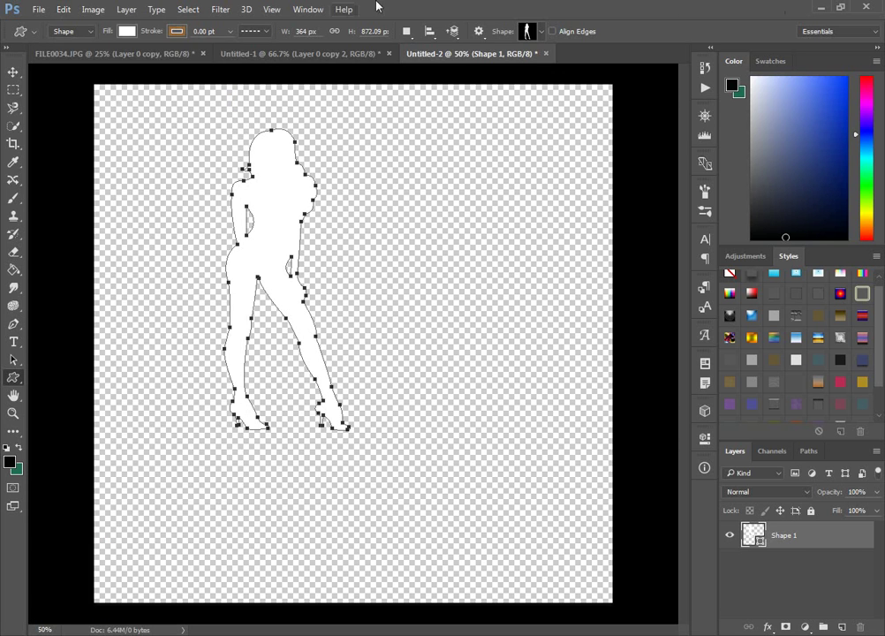
pyautogui.hotkey('alt', 'Tab')
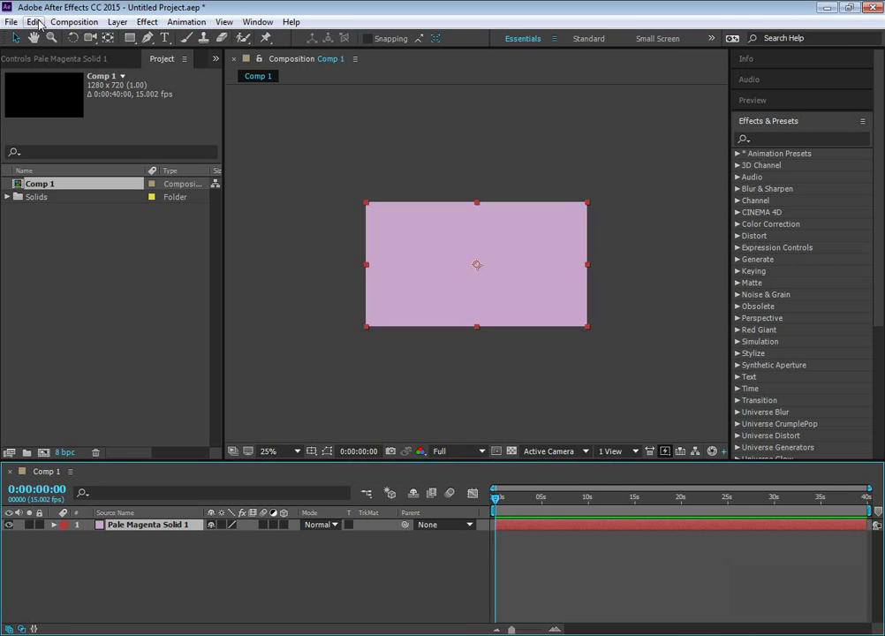
# - Paste the silhouette as a mask on Pale Magenta Solid 1, nudge it down, then delete the solid
pyautogui.click(33, 22)
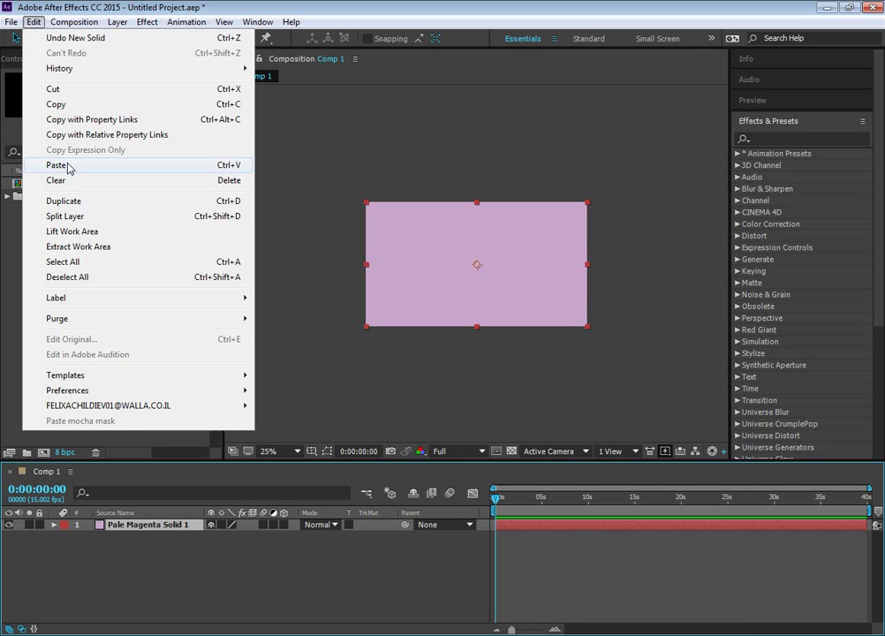
pyautogui.click(58, 166)
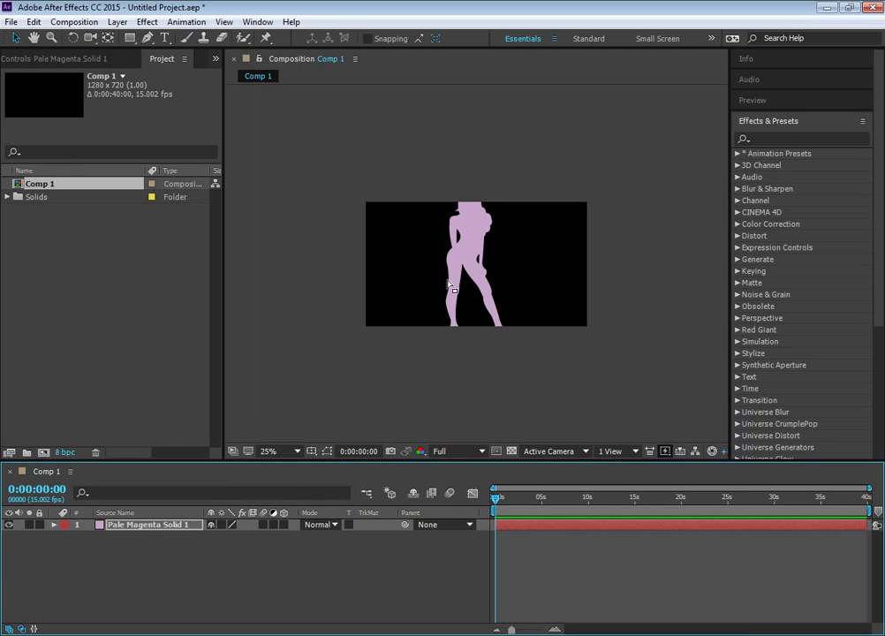
pyautogui.moveTo(477, 263)
pyautogui.mouseDown()
pyautogui.moveTo(468, 277)
pyautogui.moveTo(471, 239)
pyautogui.moveTo(476, 271)
pyautogui.mouseUp()
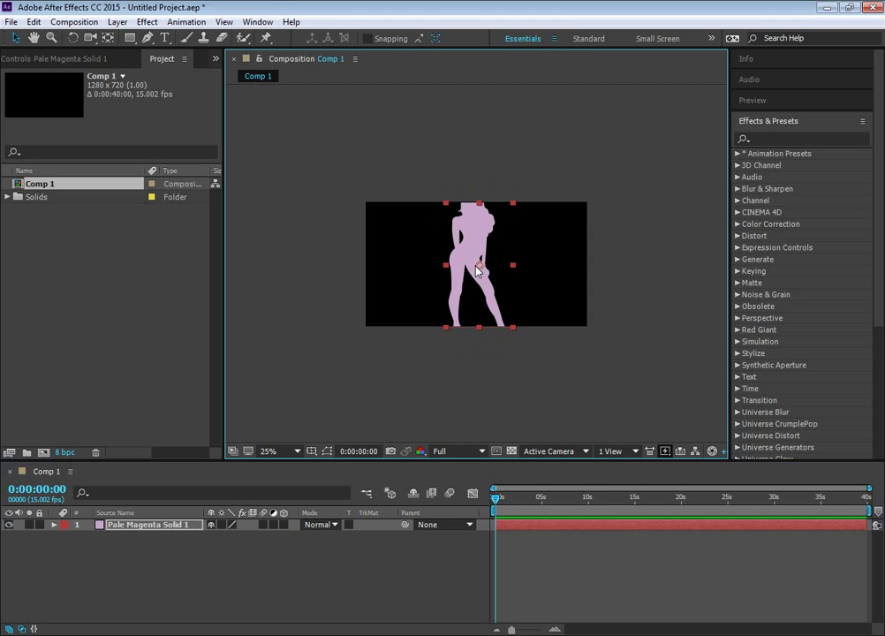
pyautogui.press('Delete')
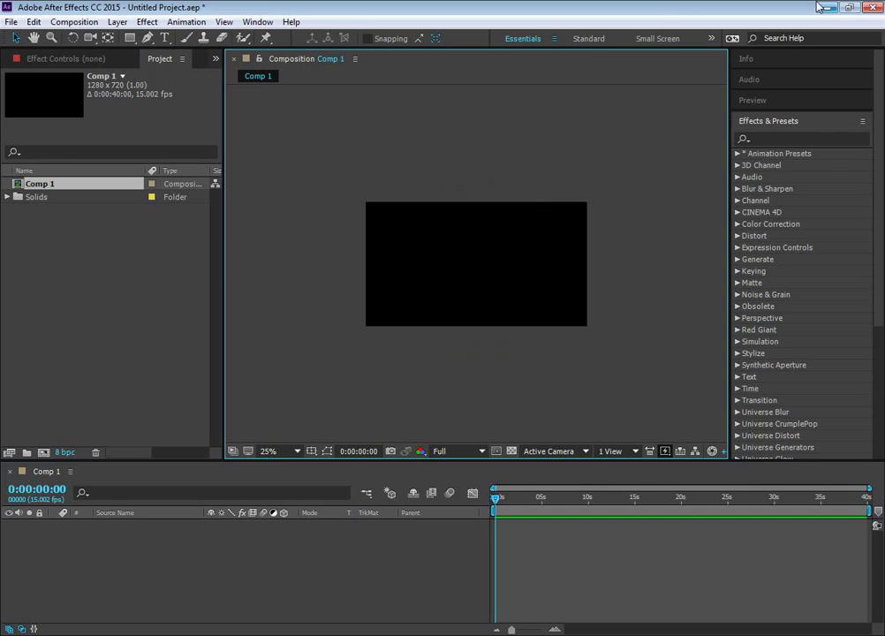
# - In Photoshop, draw a second, smaller silhouette, Shape 2, right of the first
pyautogui.click(827, 7)
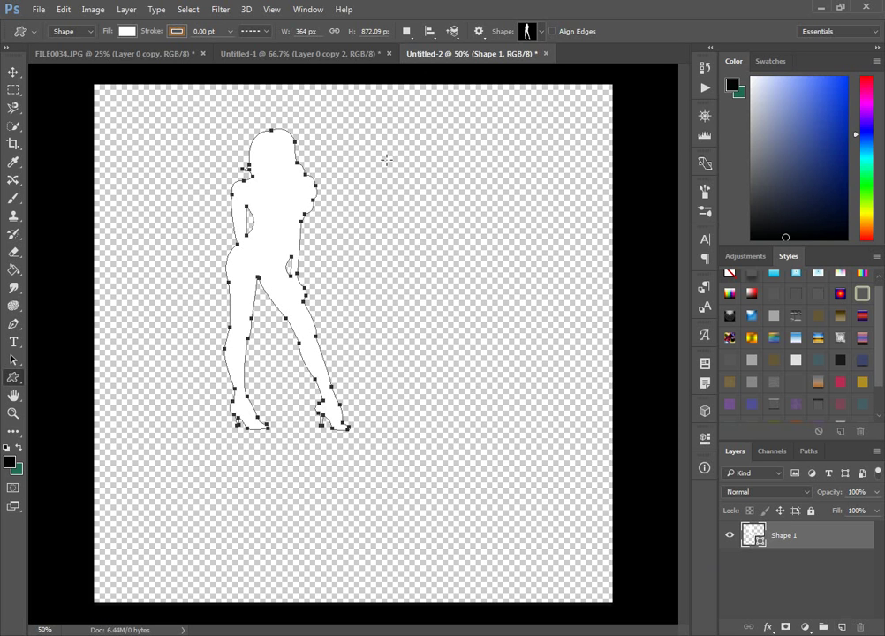
pyautogui.moveTo(386, 161); pyautogui.dragTo(440, 315)
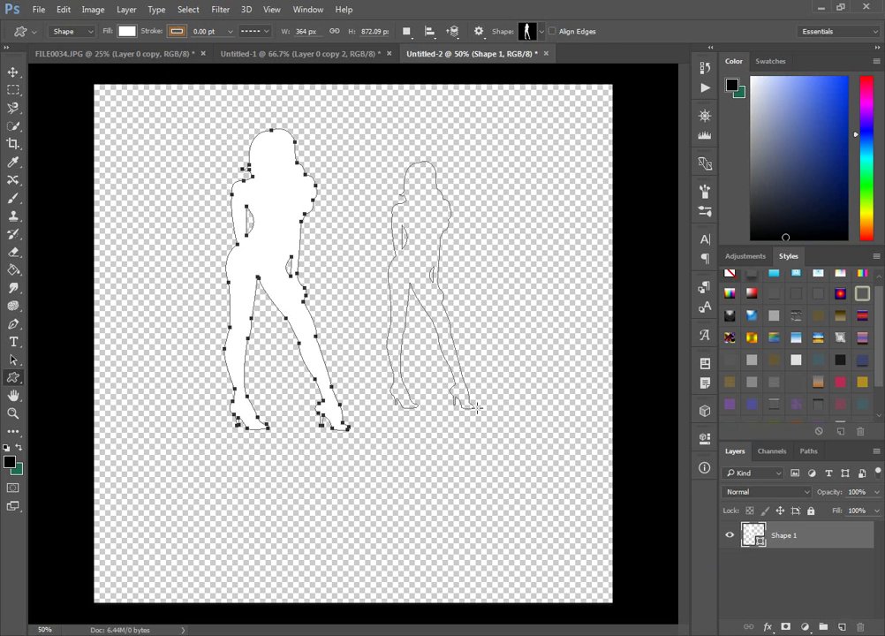
pyautogui.moveTo(439, 315); pyautogui.dragTo(460, 377)
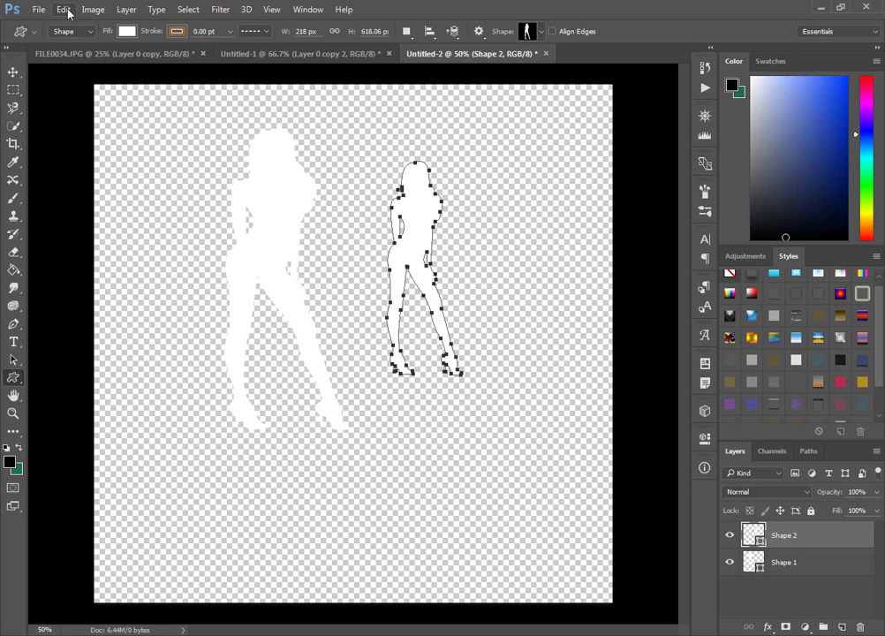
# - Copy the Shape 2 path and minimize Photoshop to return to After Effects
pyautogui.click(72, 11)
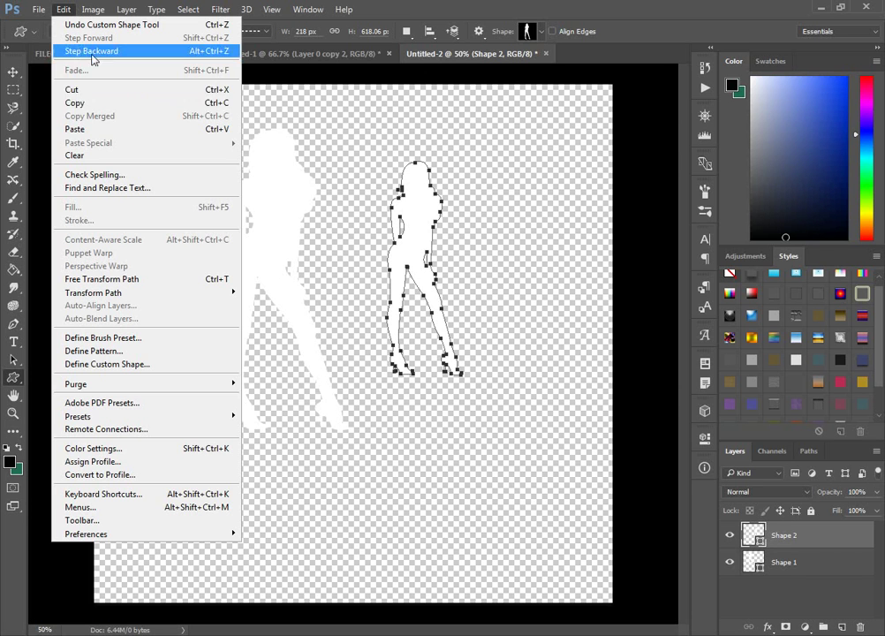
pyautogui.click(137, 103)
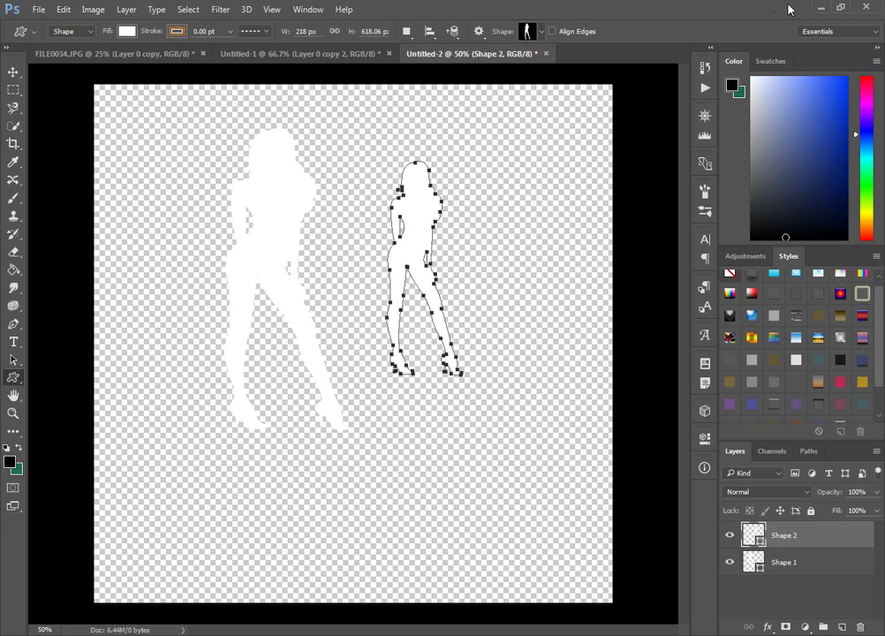
pyautogui.click(838, 7)
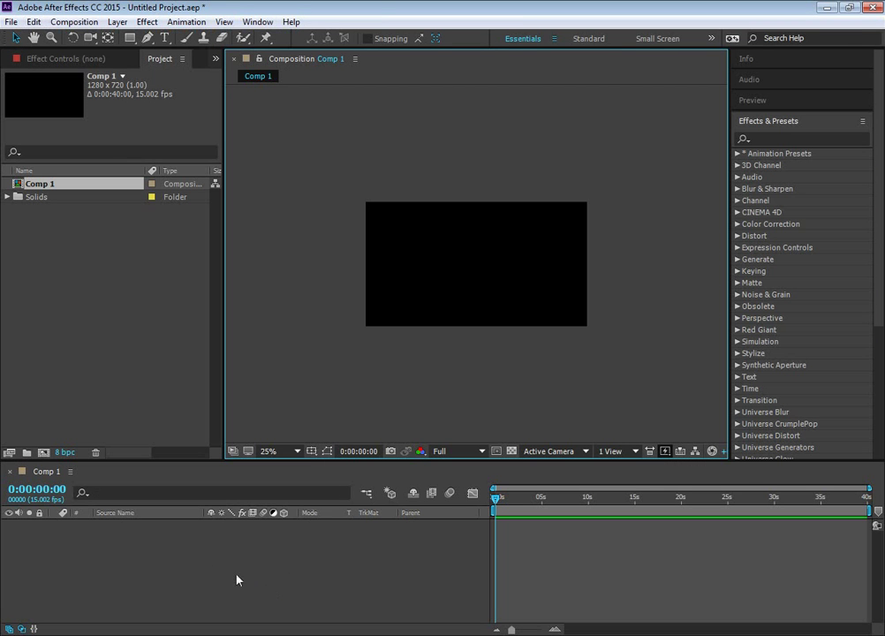
# - Add a comp-sized Pale Magenta Solid 2 to Comp 1
pyautogui.click(209, 570)
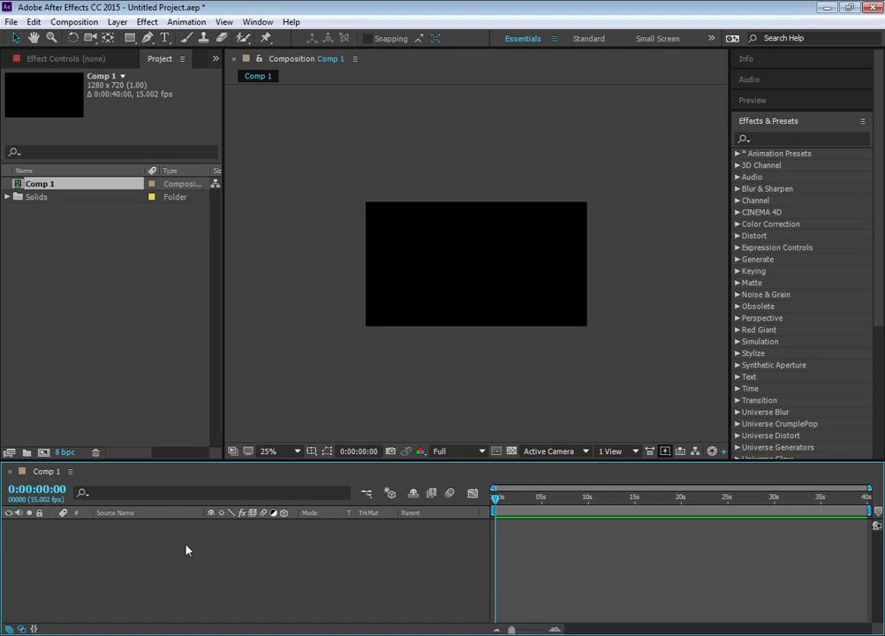
pyautogui.rightClick(142, 537)
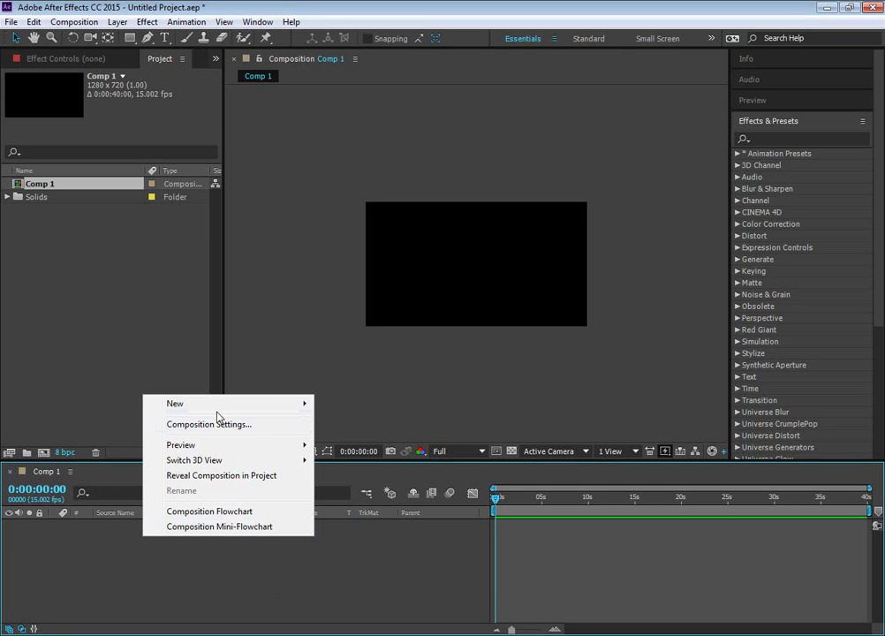
pyautogui.moveTo(220, 404)
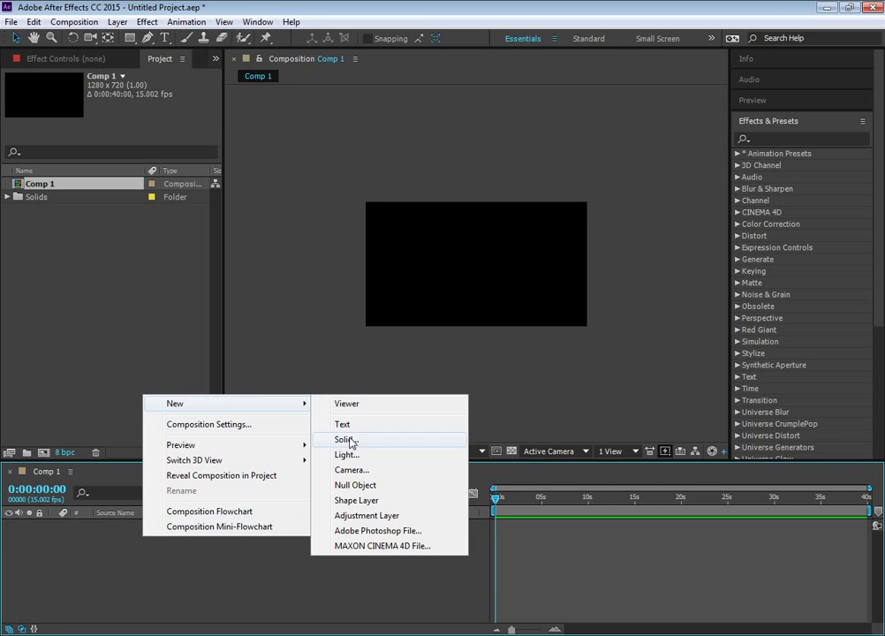
pyautogui.click(344, 440)
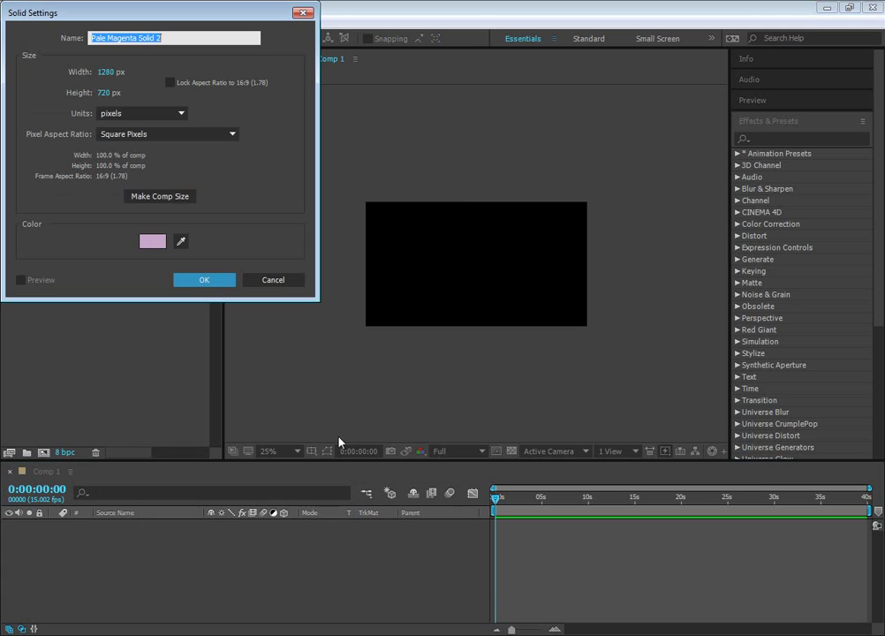
pyautogui.click(204, 279)
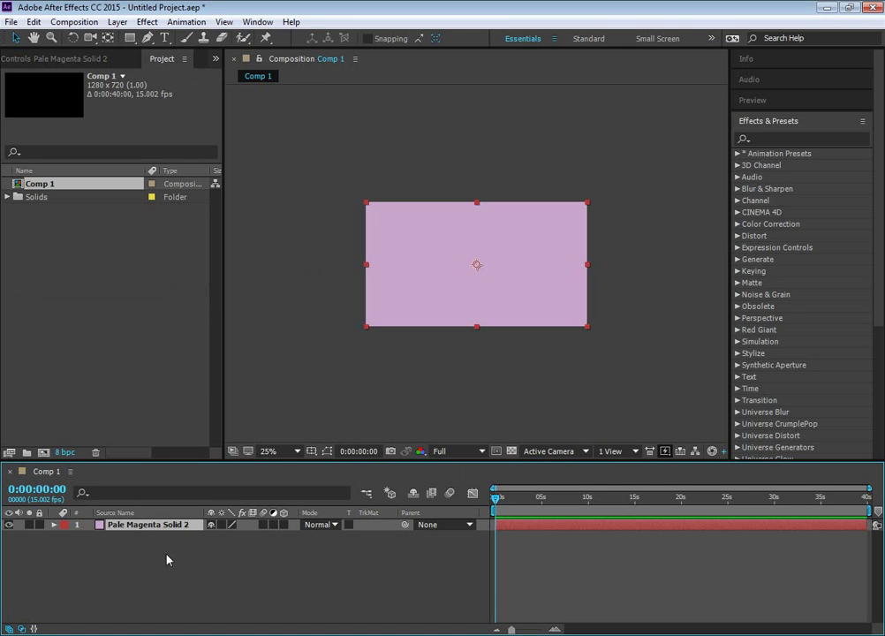
# - Paste the copied silhouette path onto the solid as masks and zoom the viewer to 50%
pyautogui.click(33, 21)
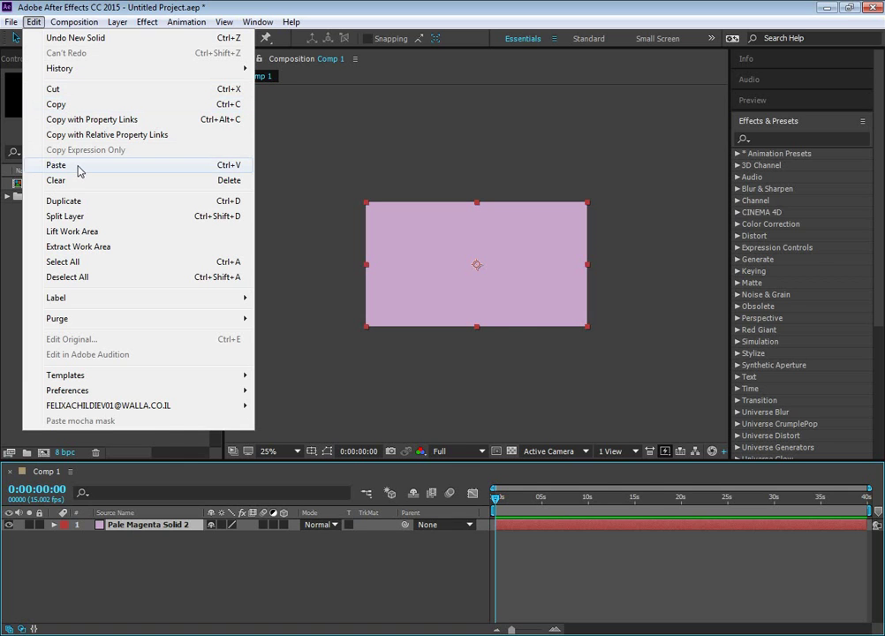
pyautogui.click(56, 166)
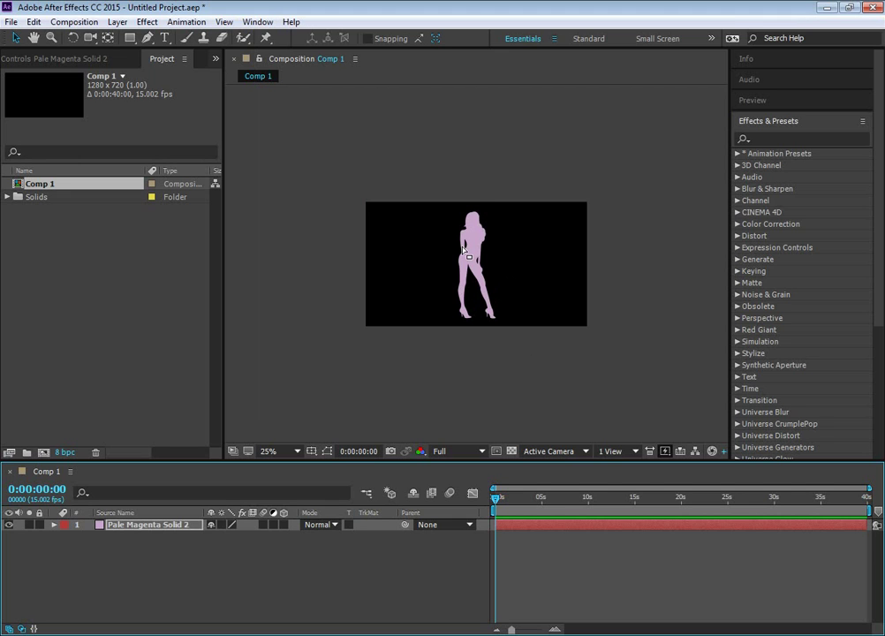
pyautogui.press('.')
pyautogui.press('.')
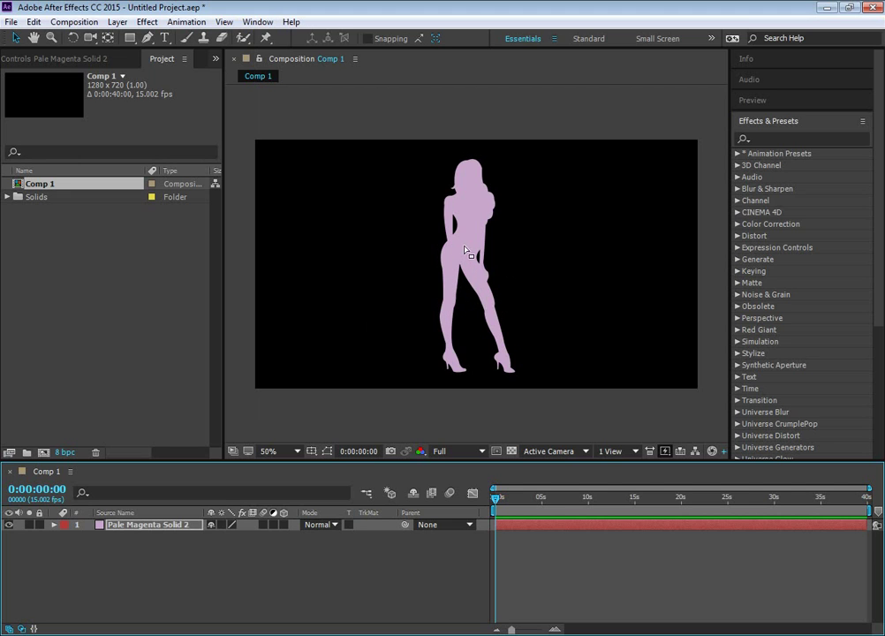
# - Twirl open Pale Magenta Solid 2's Masks, enlarge the timeline, and expand Masks 1–3
pyautogui.click(54, 524)
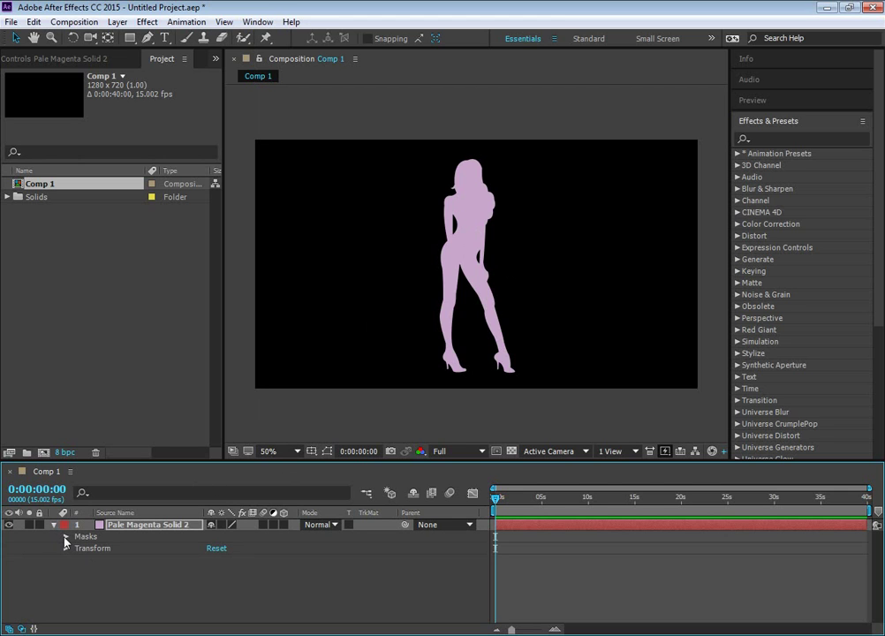
pyautogui.click(65, 537)
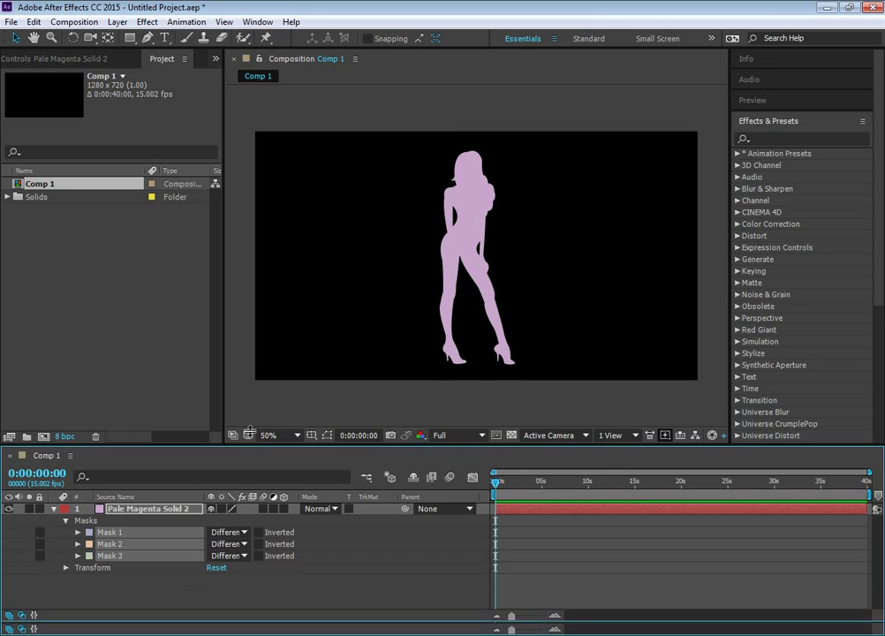
pyautogui.moveTo(250, 459); pyautogui.dragTo(251, 400)
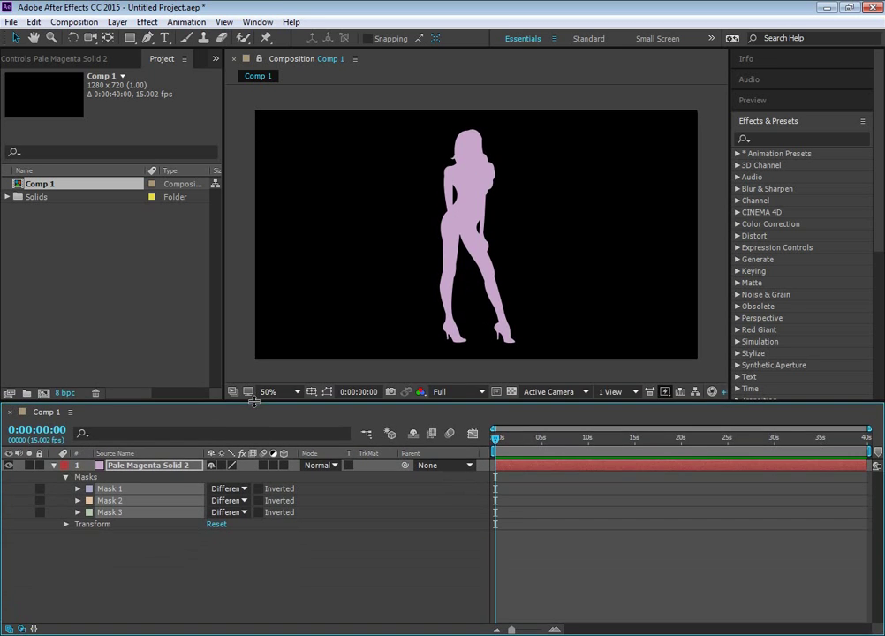
pyautogui.keyDown('ctrl'); pyautogui.click(77, 488); pyautogui.keyUp('ctrl')
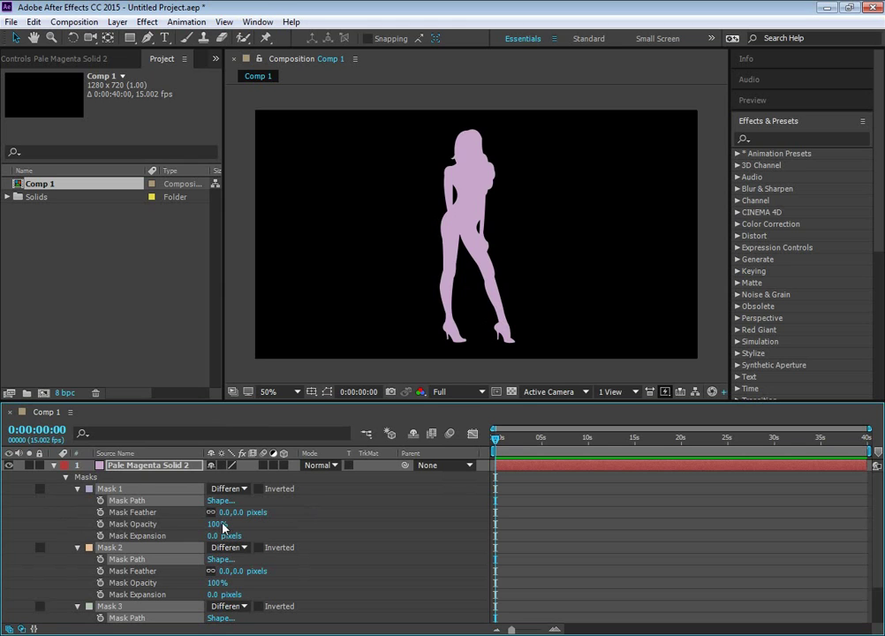
pyautogui.moveTo(217, 527); pyautogui.dragTo(100, 535)
pyautogui.hotkey('ctrl', 'z')
pyautogui.hotkey('ctrl', 'shift', 'z')
pyautogui.hotkey('ctrl', 'z')
pyautogui.hotkey('ctrl', 'shift', 'z')
pyautogui.hotkey('ctrl', 'z')
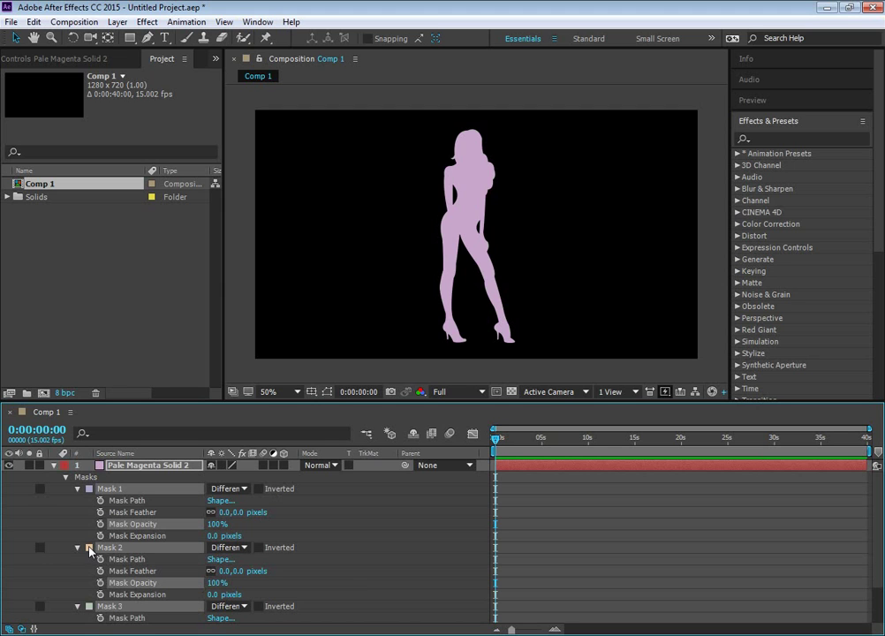
pyautogui.moveTo(216, 583)
pyautogui.mouseDown()
pyautogui.moveTo(157, 594)
pyautogui.moveTo(212, 589)
pyautogui.mouseUp()
pyautogui.click(110, 489)
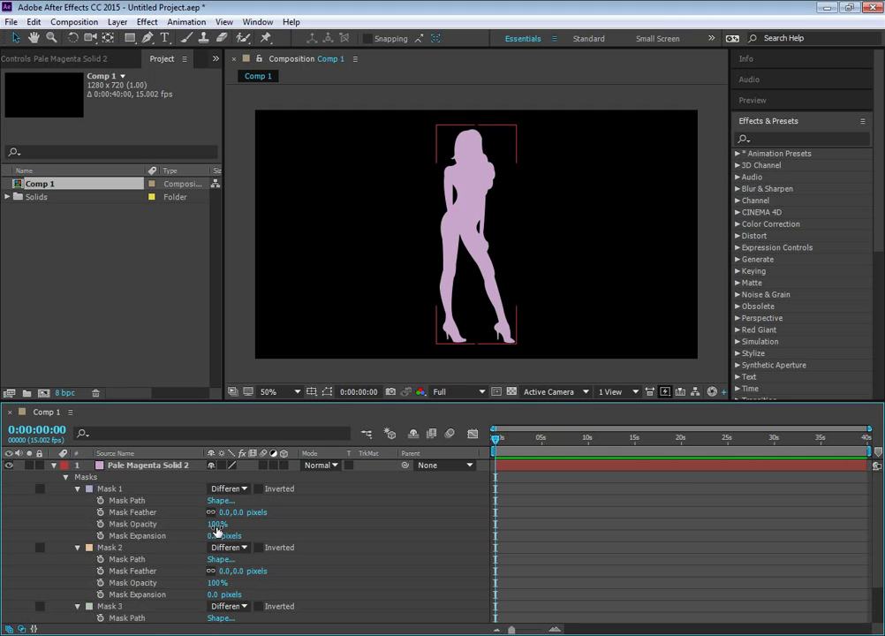
pyautogui.moveTo(214, 523); pyautogui.dragTo(65, 536)
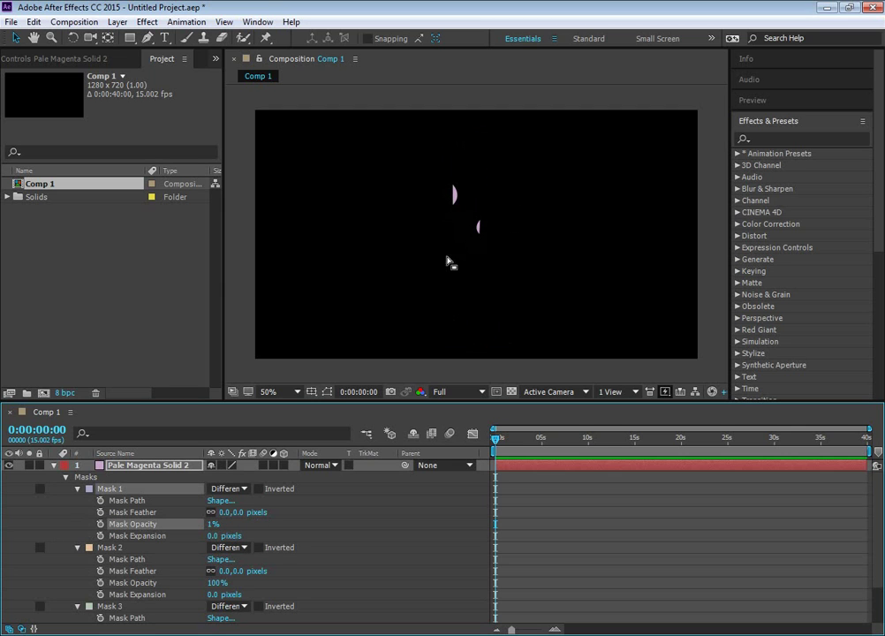
pyautogui.moveTo(213, 524); pyautogui.dragTo(278, 521)
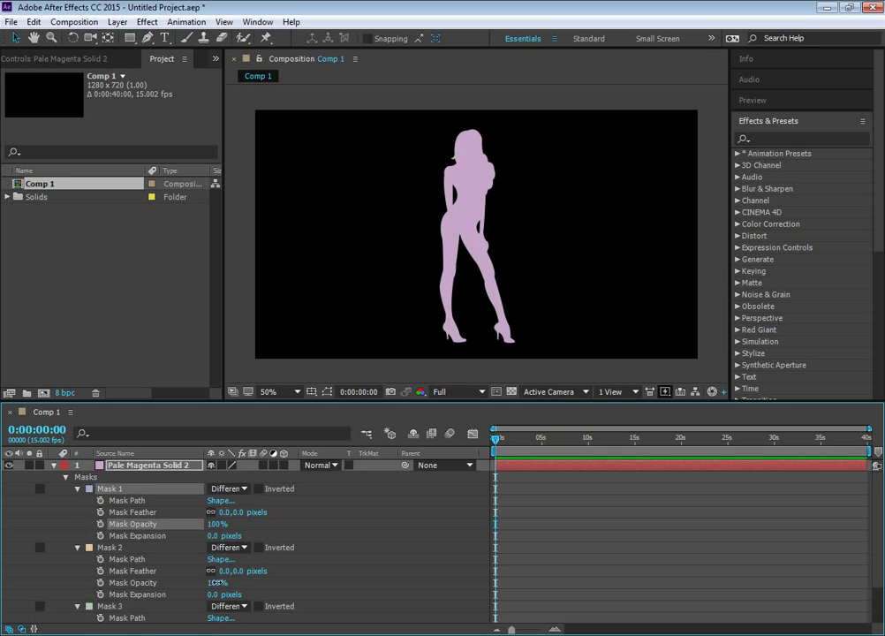
pyautogui.click(216, 583)
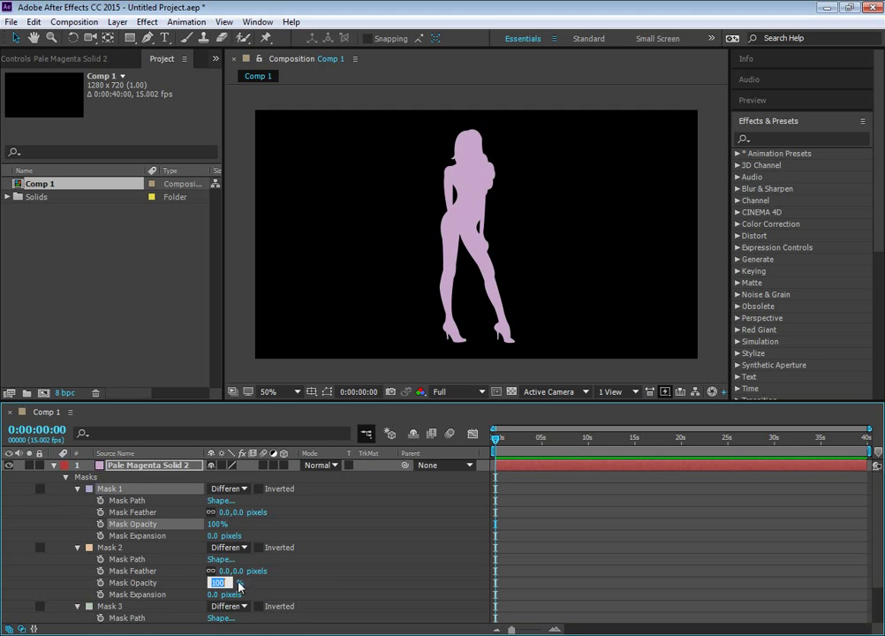
pyautogui.click(215, 585)
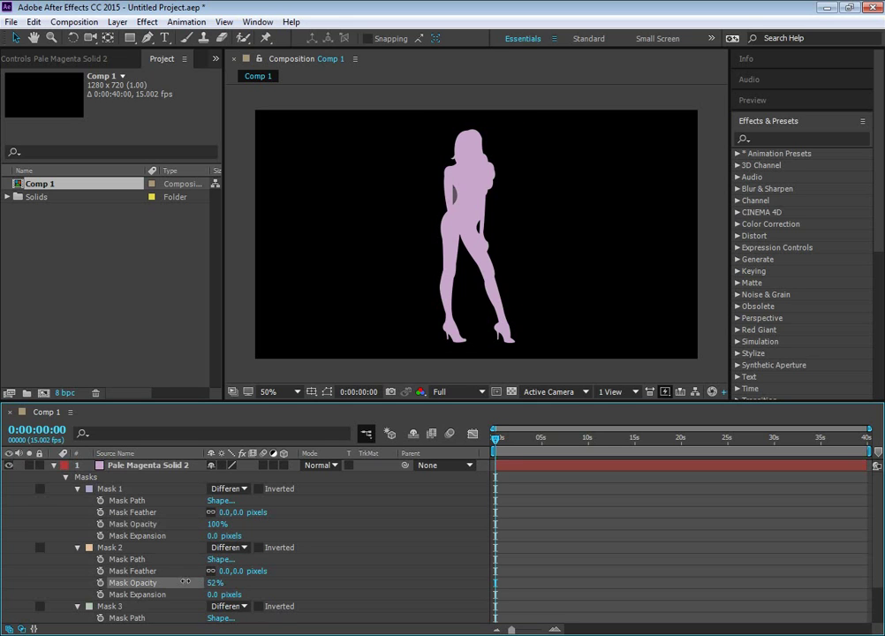
pyautogui.moveTo(224, 583)
pyautogui.mouseDown()
pyautogui.moveTo(185, 562)
pyautogui.moveTo(126, 559)
pyautogui.mouseUp()
pyautogui.moveTo(213, 583); pyautogui.dragTo(329, 555)
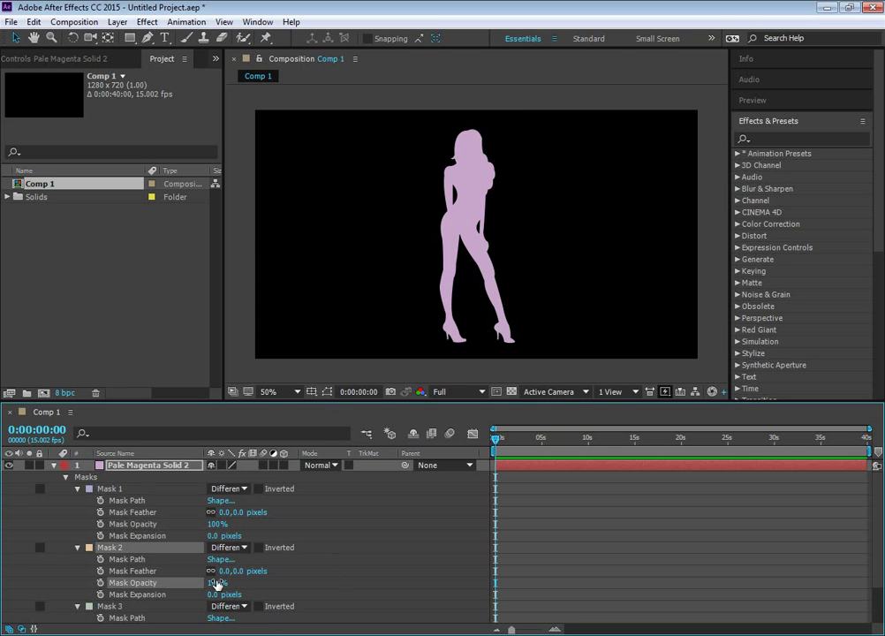
pyautogui.moveTo(216, 583); pyautogui.dragTo(358, 548)
pyautogui.scroll(-2, 360, 537)
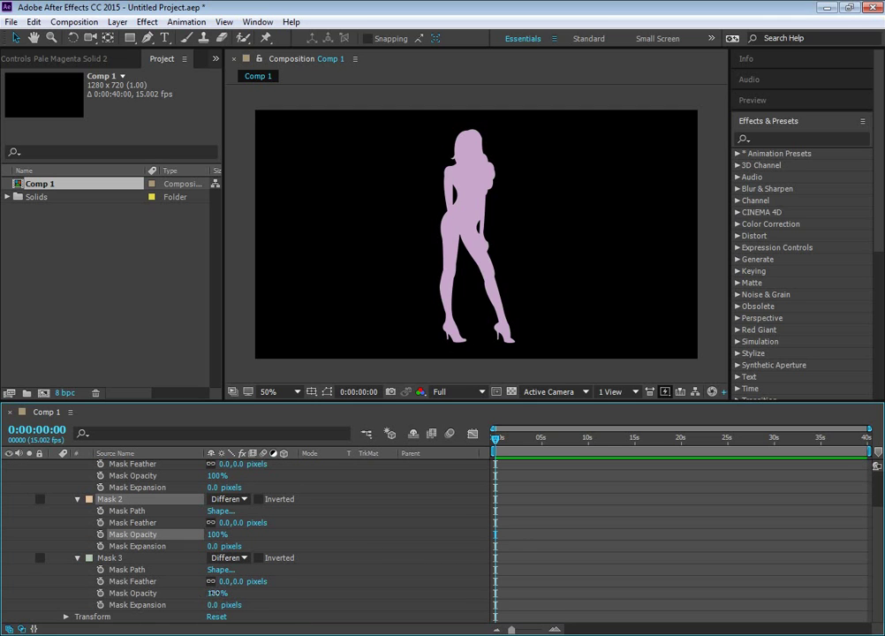
pyautogui.moveTo(216, 594); pyautogui.dragTo(267, 558)
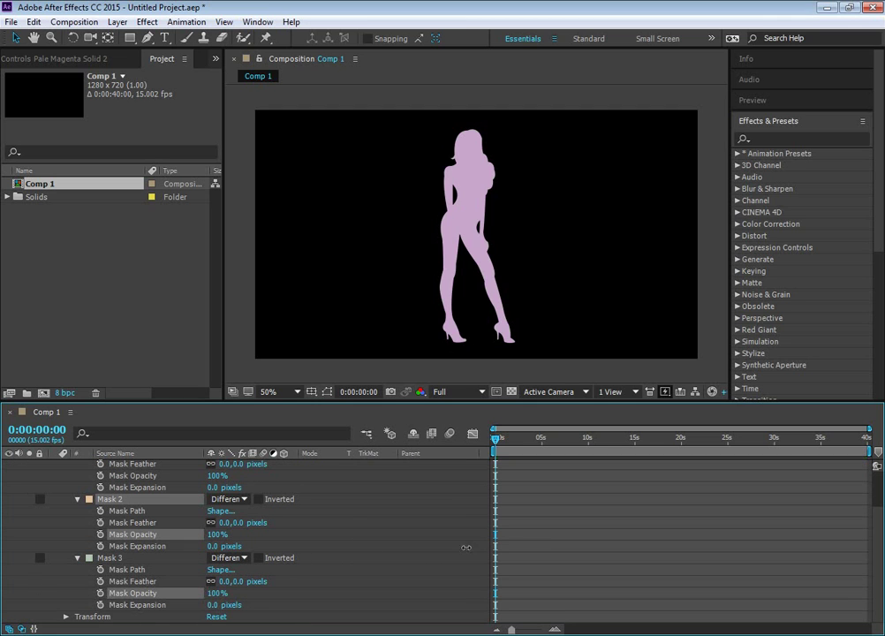
pyautogui.click(267, 558)
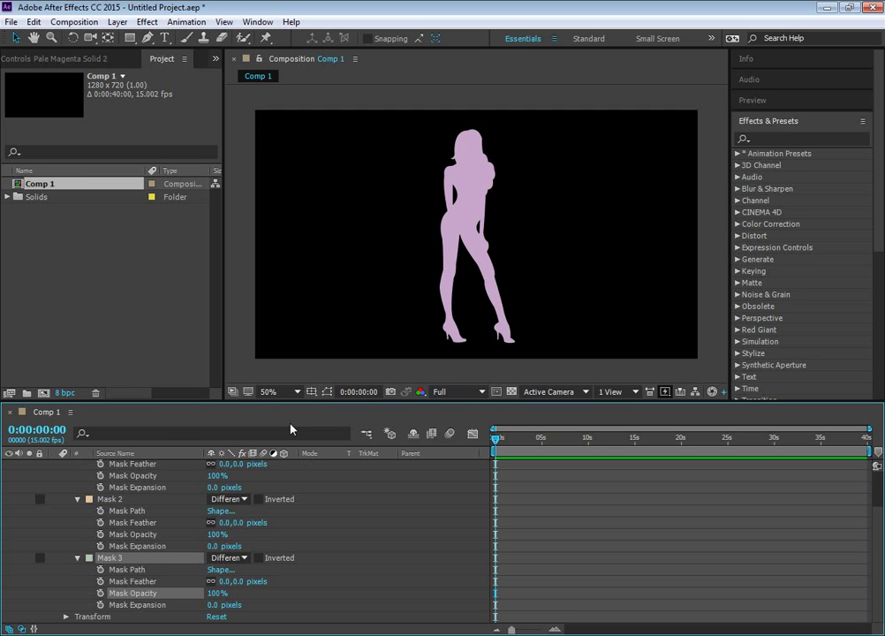
pyautogui.press('`')
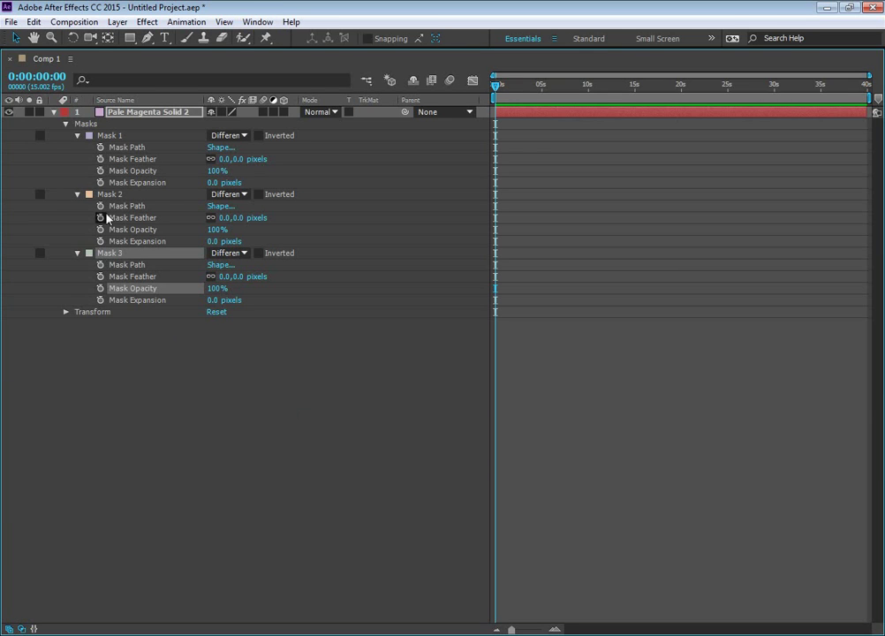
pyautogui.click(65, 312)
pyautogui.click(66, 313)
pyautogui.click(427, 385)
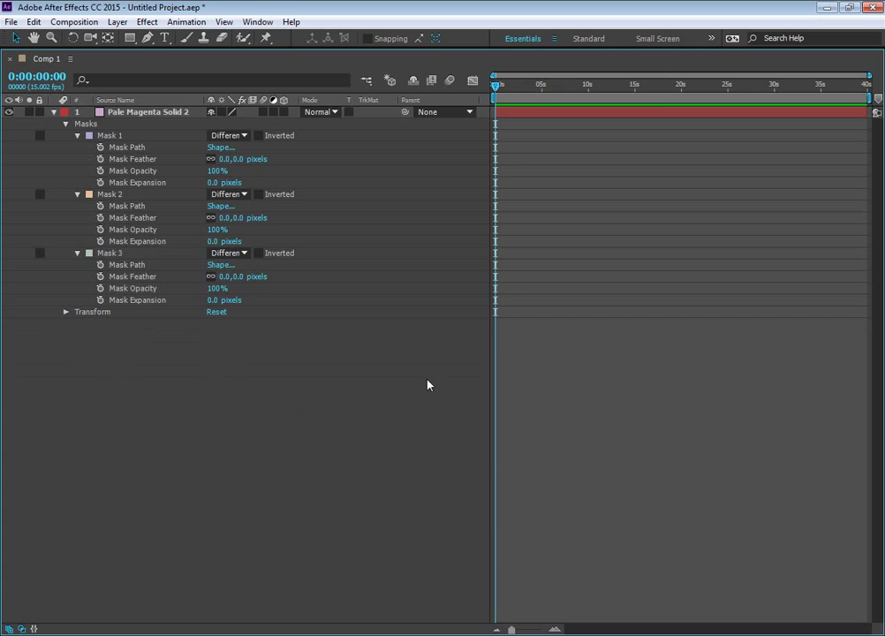
pyautogui.press('`')
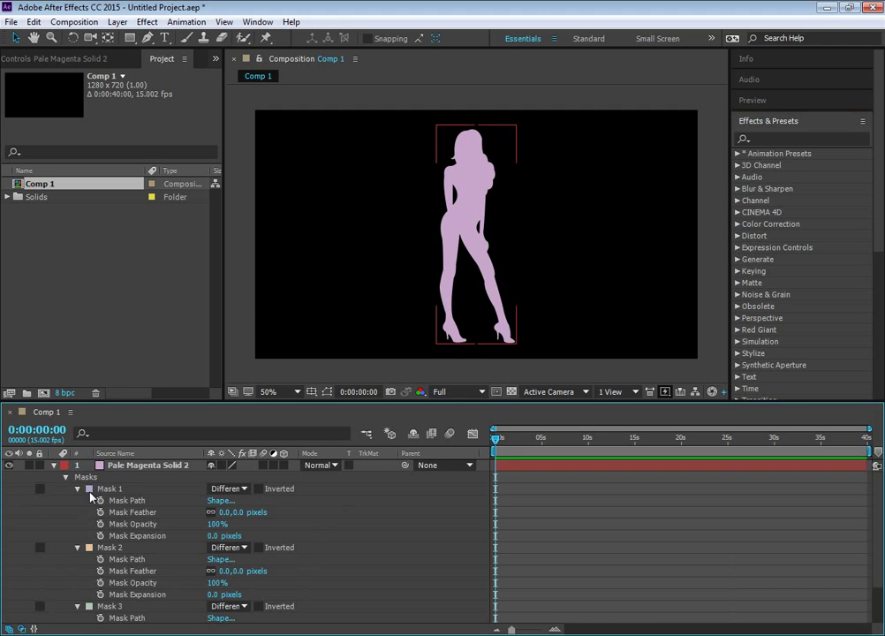
# - Ctrl-select the Mask Path rows of Mask 1, Mask 2 and Mask 3 on Pale Magenta Solid 2
pyautogui.click(121, 501)
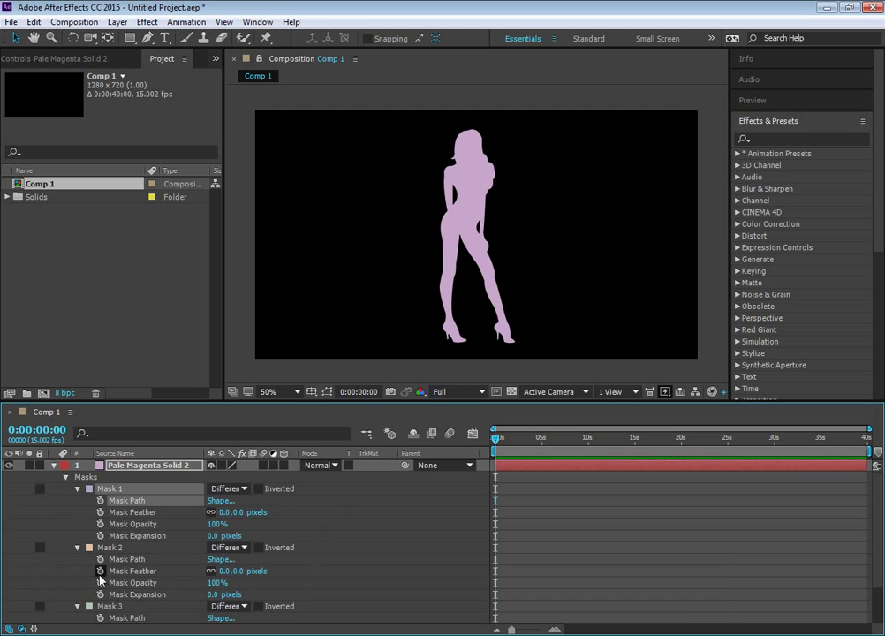
pyautogui.keyDown('shift'); pyautogui.click(122, 559); pyautogui.keyUp('shift')
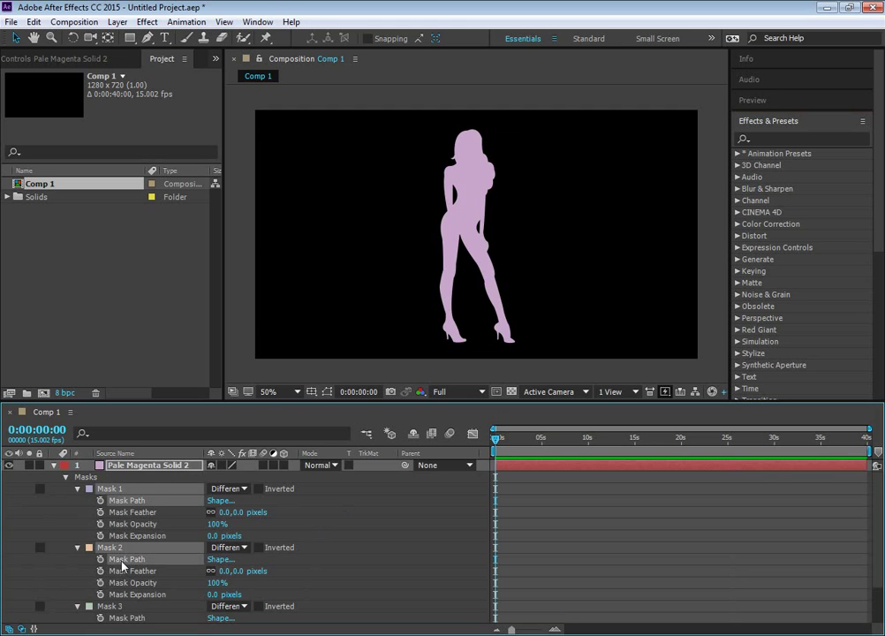
pyautogui.scroll(-2, 124, 609)
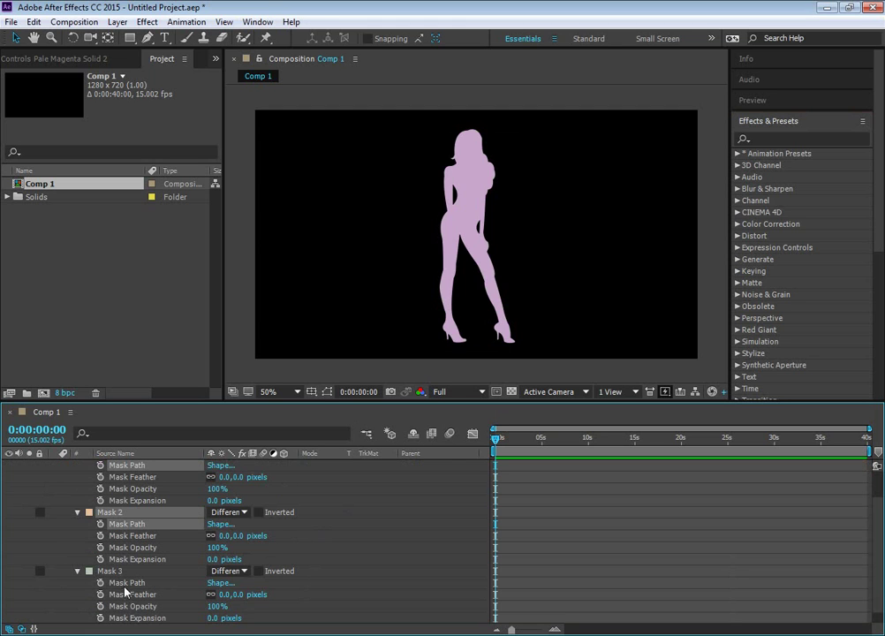
pyautogui.keyDown('shift'); pyautogui.click(124, 583); pyautogui.keyUp('shift')
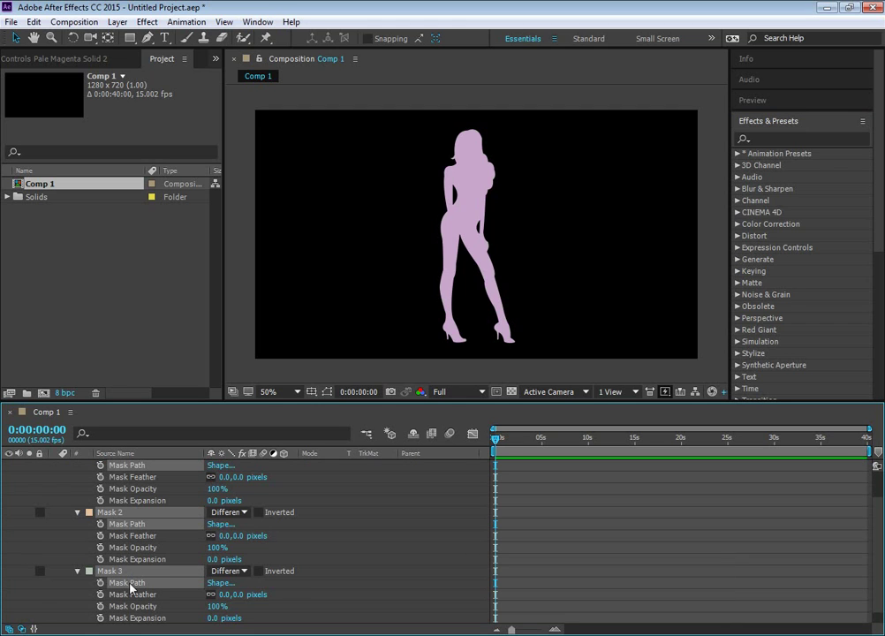
pyautogui.scroll(2, 149, 495)
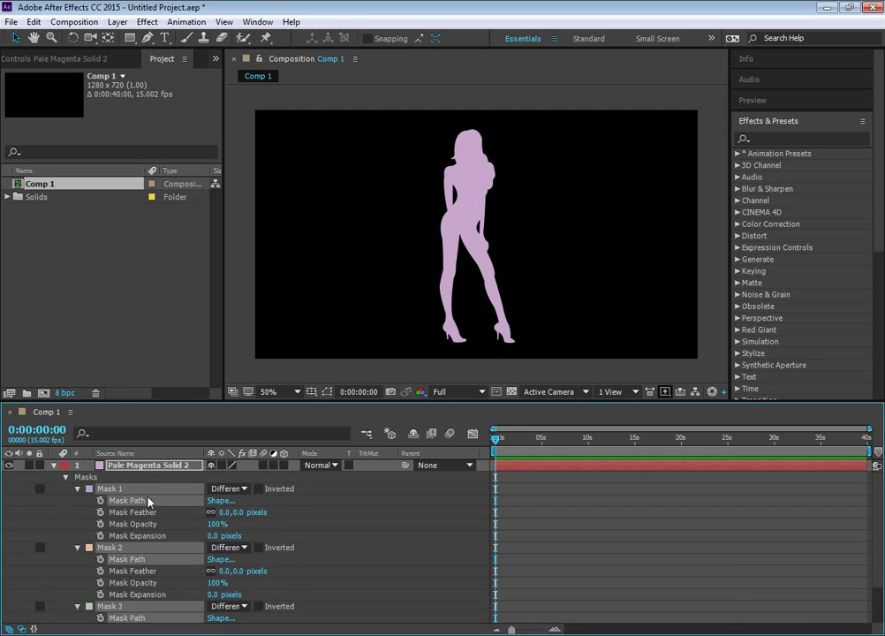
pyautogui.click(342, 530)
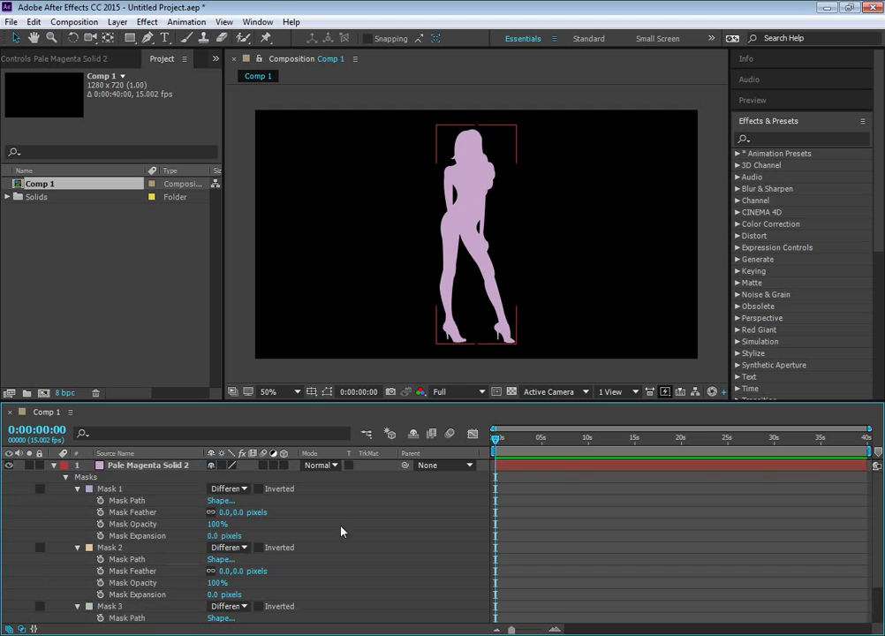
pyautogui.click(124, 503)
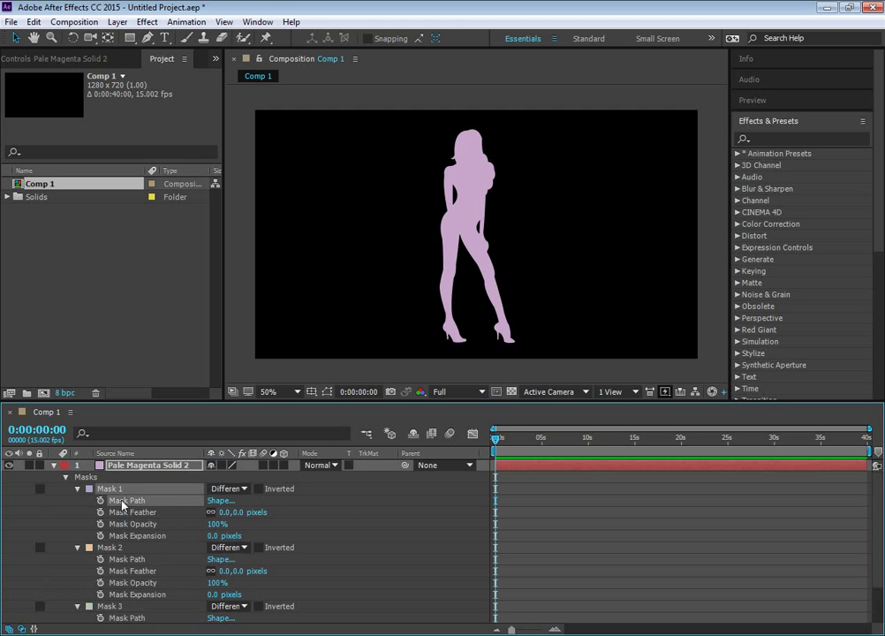
pyautogui.click(134, 559)
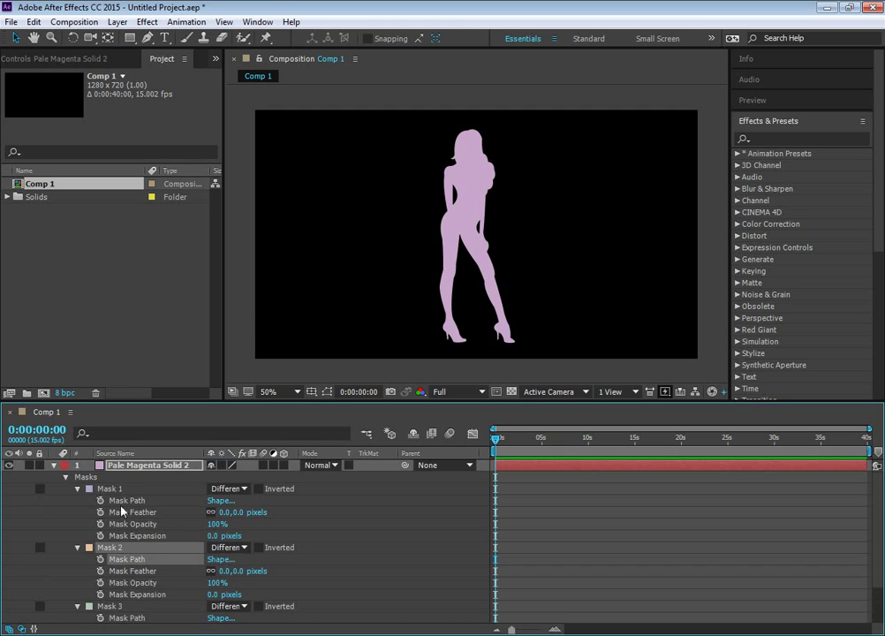
pyautogui.keyDown('shift'); pyautogui.click(123, 502); pyautogui.keyUp('shift')
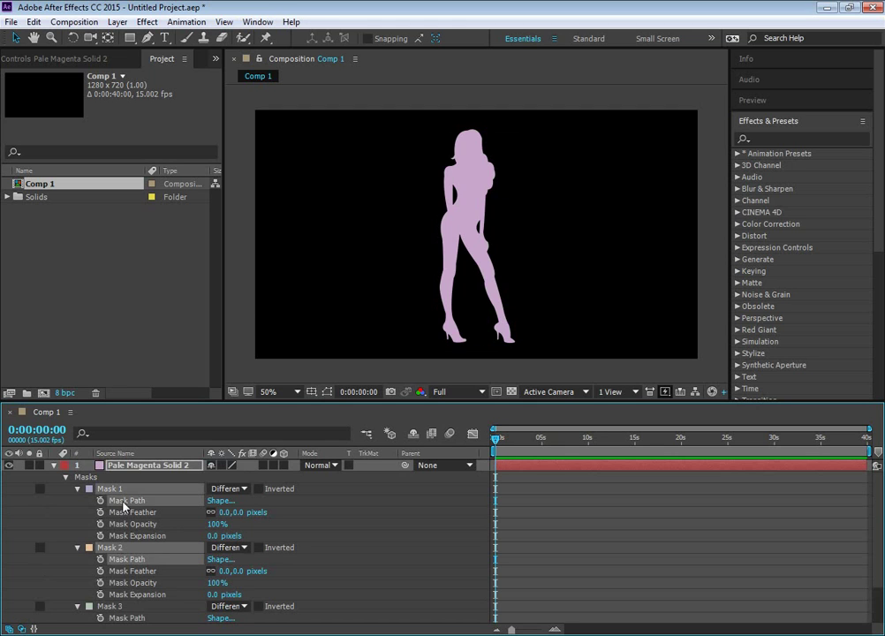
pyautogui.scroll(-3, 143, 591)
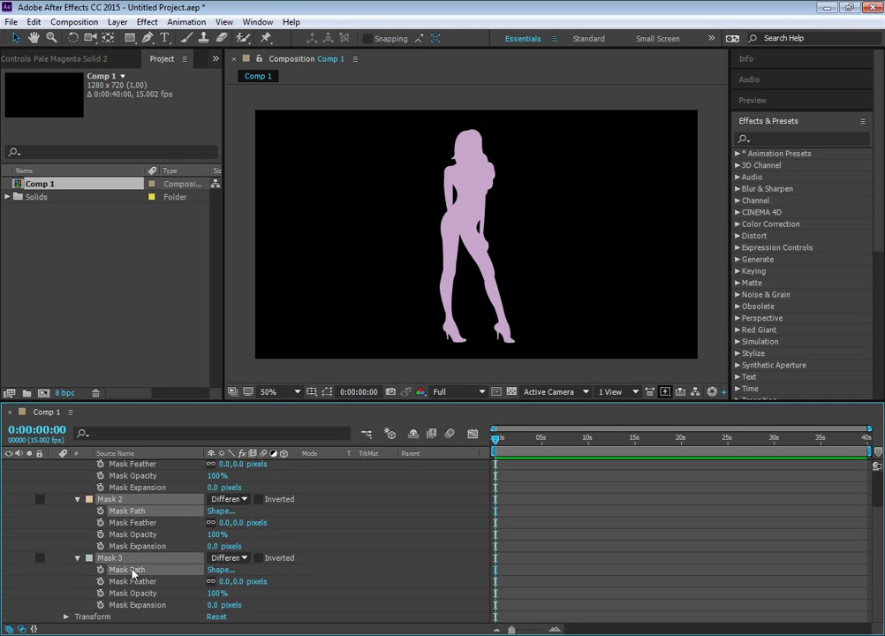
pyautogui.scroll(3, 136, 529)
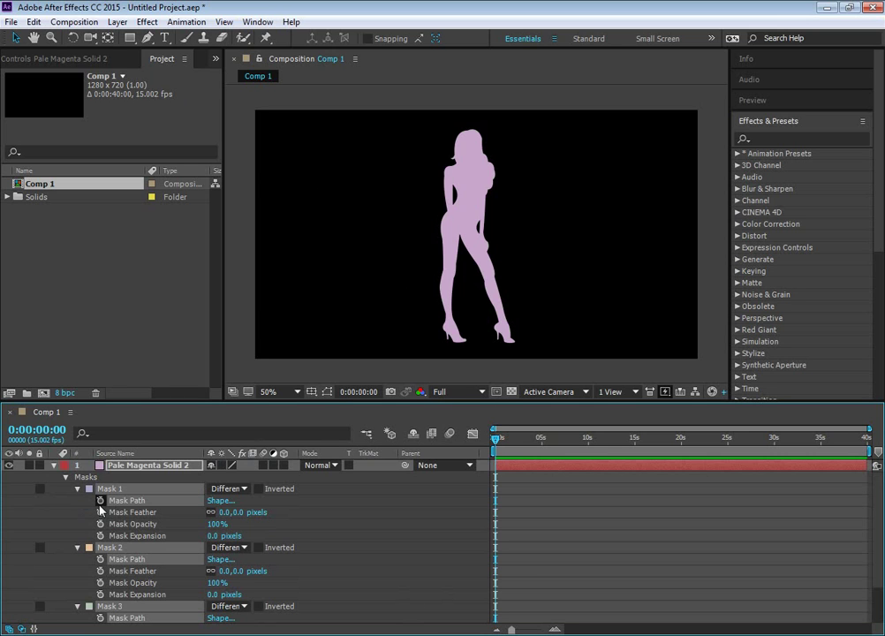
# - Set Mask Path keyframes on all three masks at 0:00:00:00 and at 0:00:02:06
pyautogui.click(100, 500)
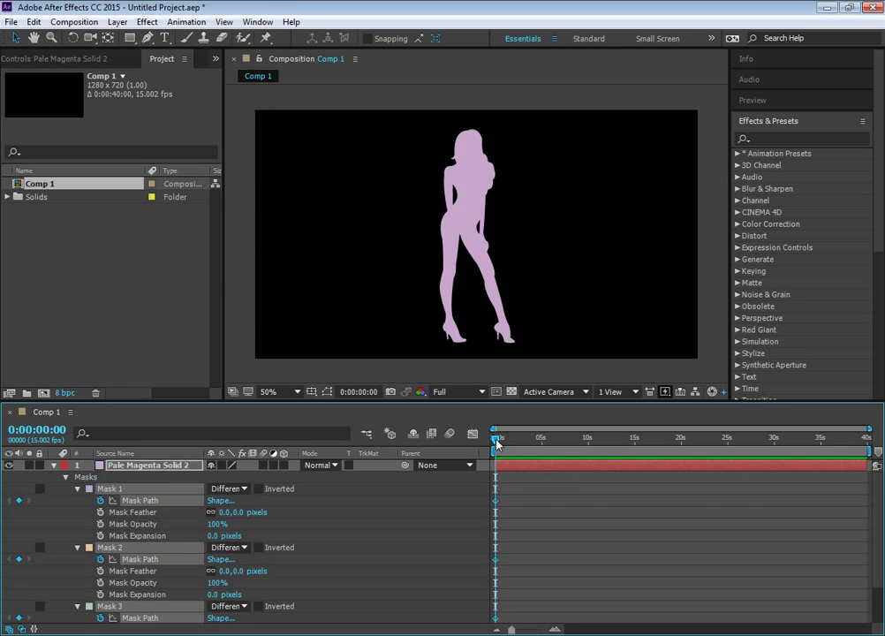
pyautogui.moveTo(498, 445); pyautogui.dragTo(520, 452)
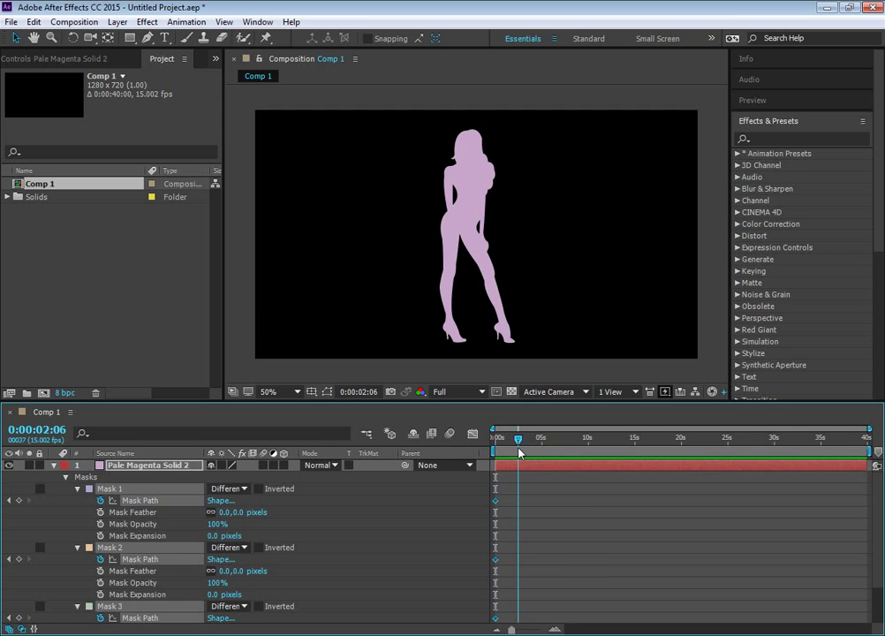
pyautogui.moveTo(519, 452); pyautogui.dragTo(519, 452)
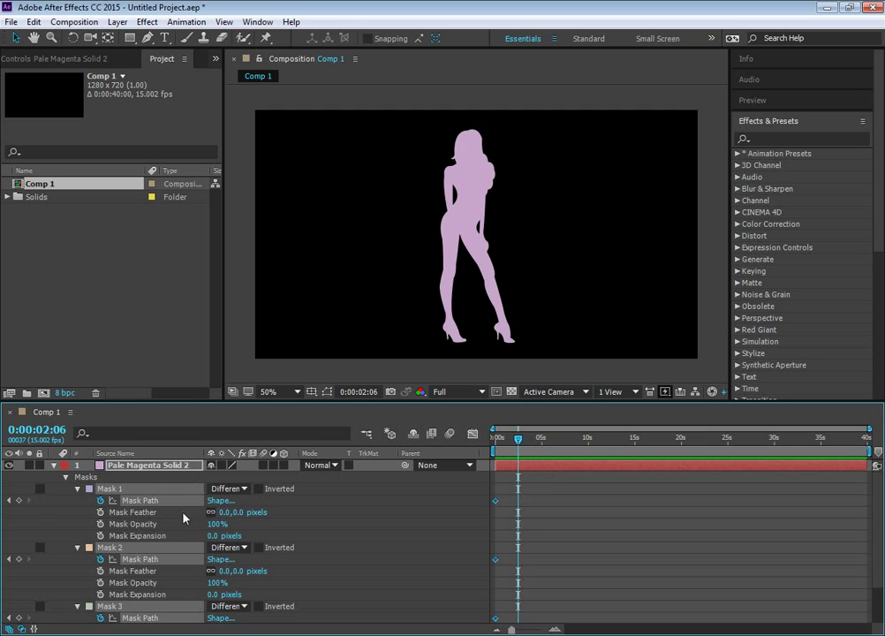
pyautogui.click(19, 501)
pyautogui.click(19, 500)
# - Move the playhead to about 4 seconds and pick a new figure in the Custom Shape picker
pyautogui.moveTo(518, 438); pyautogui.dragTo(546, 440)
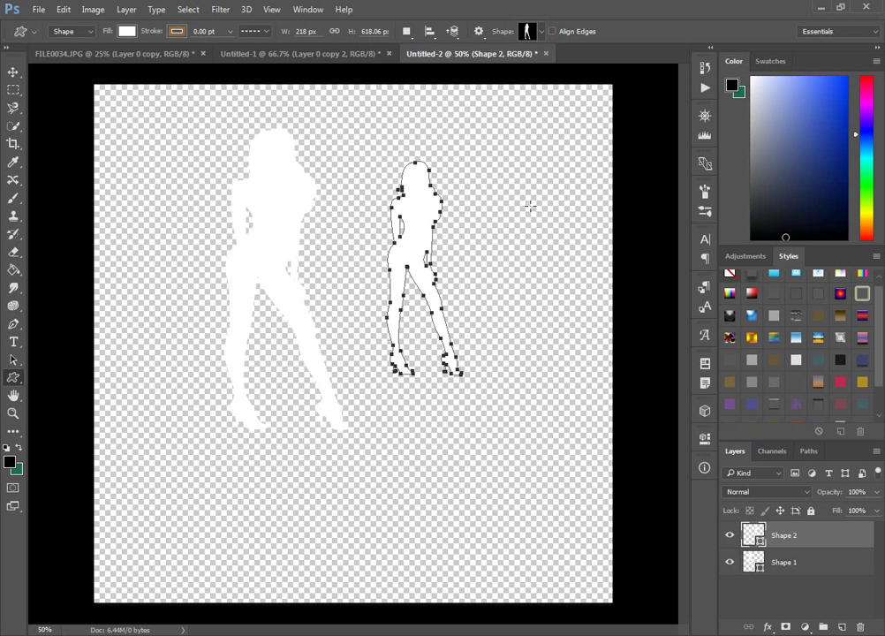
pyautogui.click(541, 32)
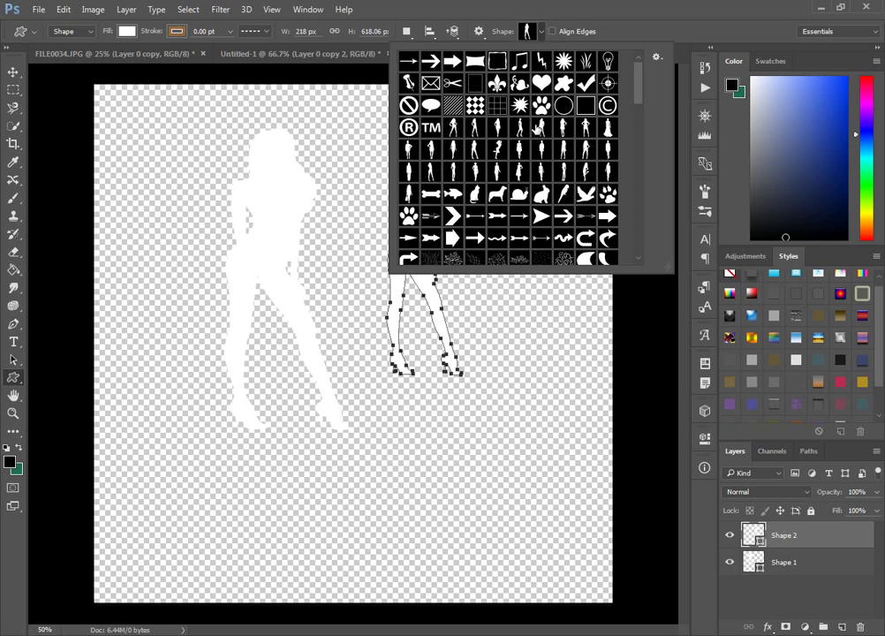
pyautogui.click(497, 149)
pyautogui.press('Down')
pyautogui.press('Return')
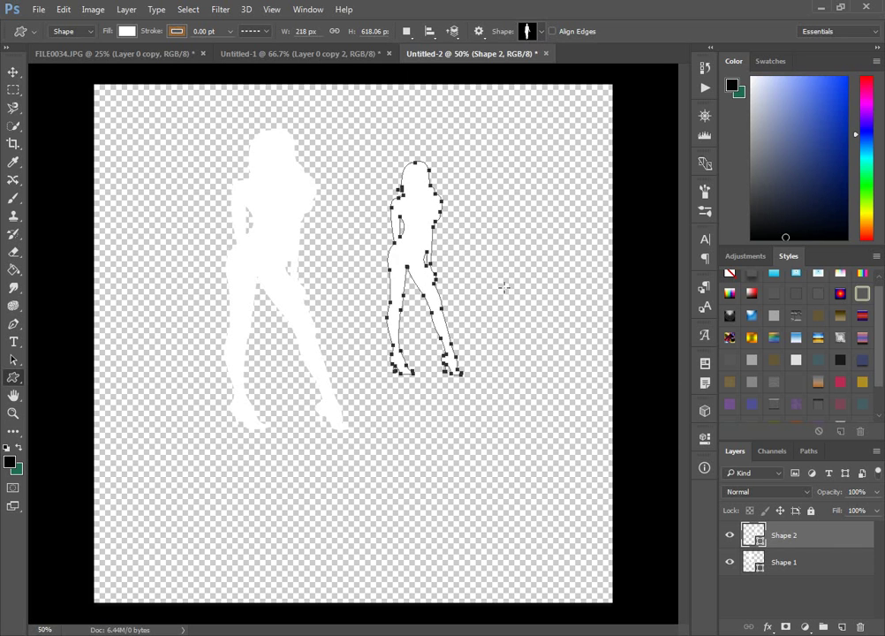
# - Draw the walking-woman figure right of the others as Shape 3 and copy its outline
pyautogui.moveTo(482, 164)
pyautogui.mouseDown()
pyautogui.moveTo(516, 255)
pyautogui.moveTo(541, 510)
pyautogui.moveTo(544, 478)
pyautogui.moveTo(558, 513)
pyautogui.mouseUp()
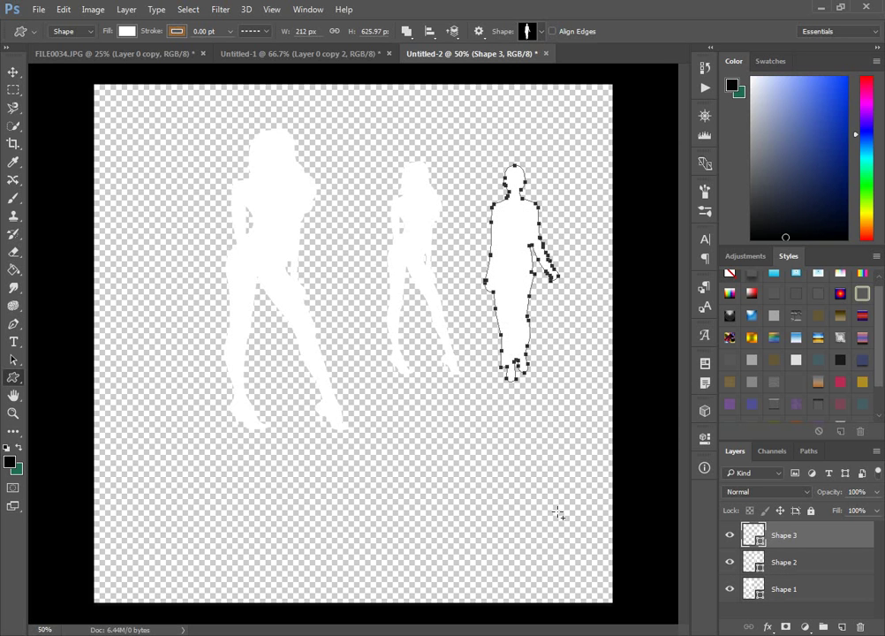
pyautogui.click(59, 8)
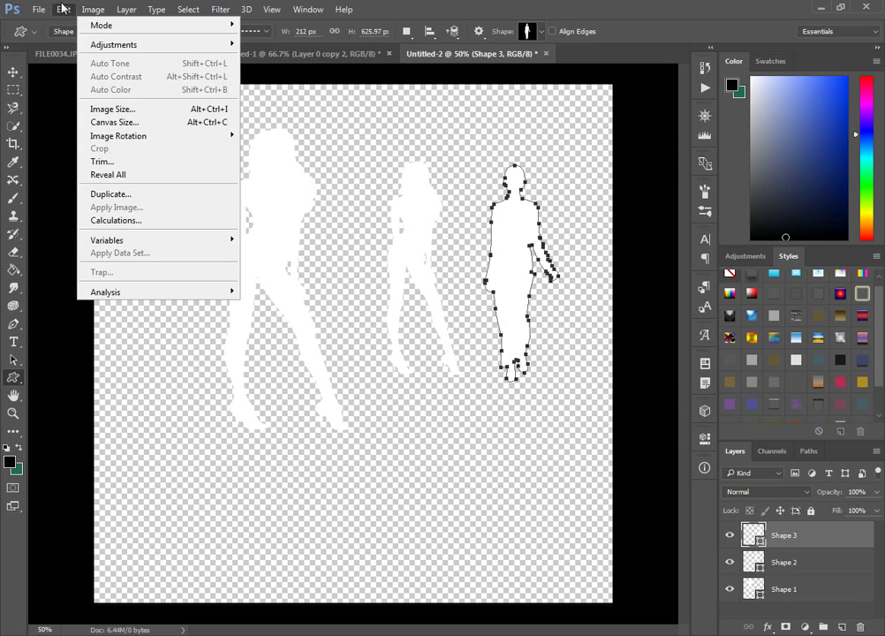
pyautogui.click(75, 99)
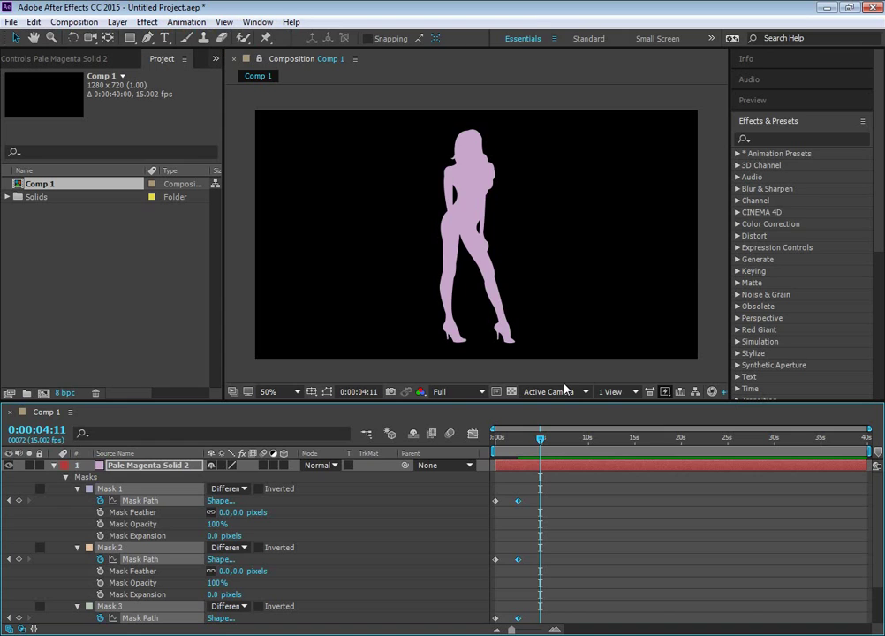
# - Paste the walking silhouette into the three mask paths at 0:00:04:11
pyautogui.click(34, 21)
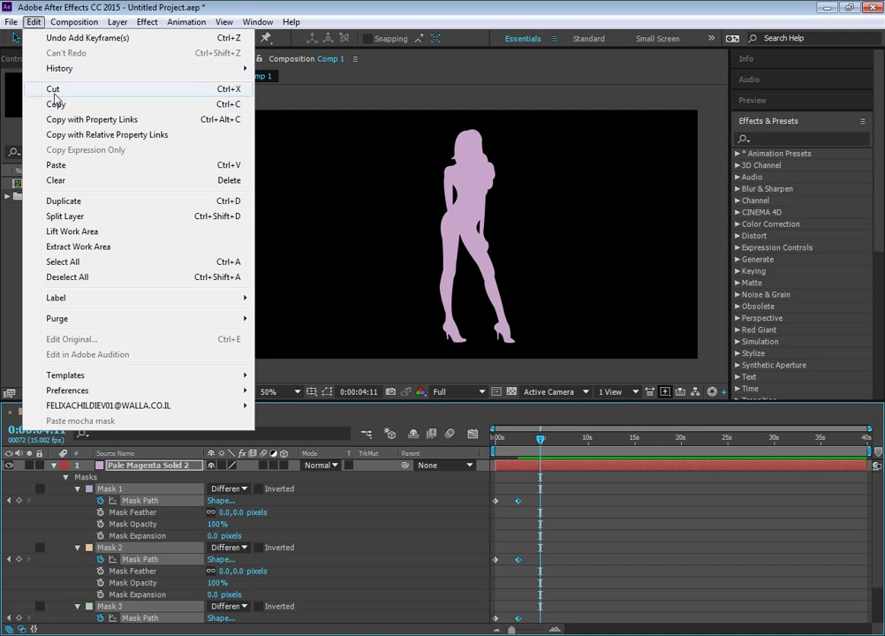
pyautogui.click(65, 165)
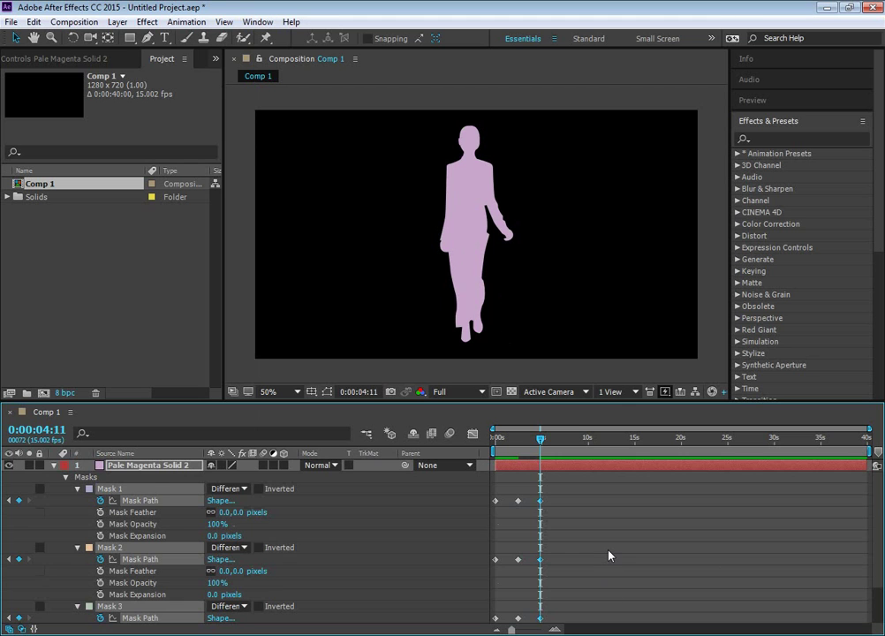
pyautogui.scroll(-3, 610, 555)
pyautogui.scroll(3, 537, 573)
pyautogui.scroll(-3, 537, 570)
pyautogui.scroll(3, 537, 570)
# - Scrub back to preview the morph, then set all three masks to Add mode
pyautogui.moveTo(540, 439); pyautogui.dragTo(499, 437)
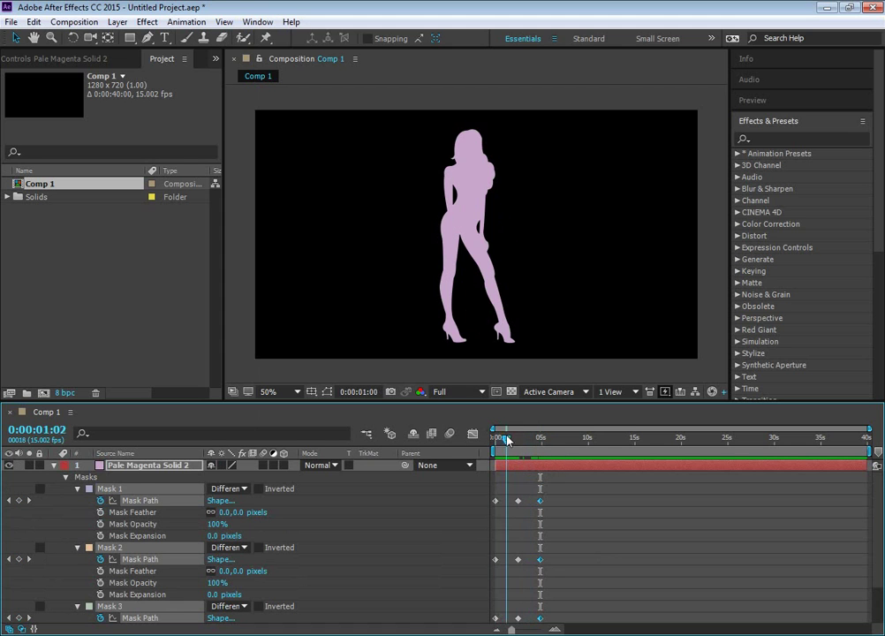
pyautogui.moveTo(499, 437)
pyautogui.mouseDown()
pyautogui.moveTo(547, 441)
pyautogui.moveTo(493, 438)
pyautogui.moveTo(547, 441)
pyautogui.moveTo(509, 441)
pyautogui.moveTo(485, 459)
pyautogui.mouseUp()
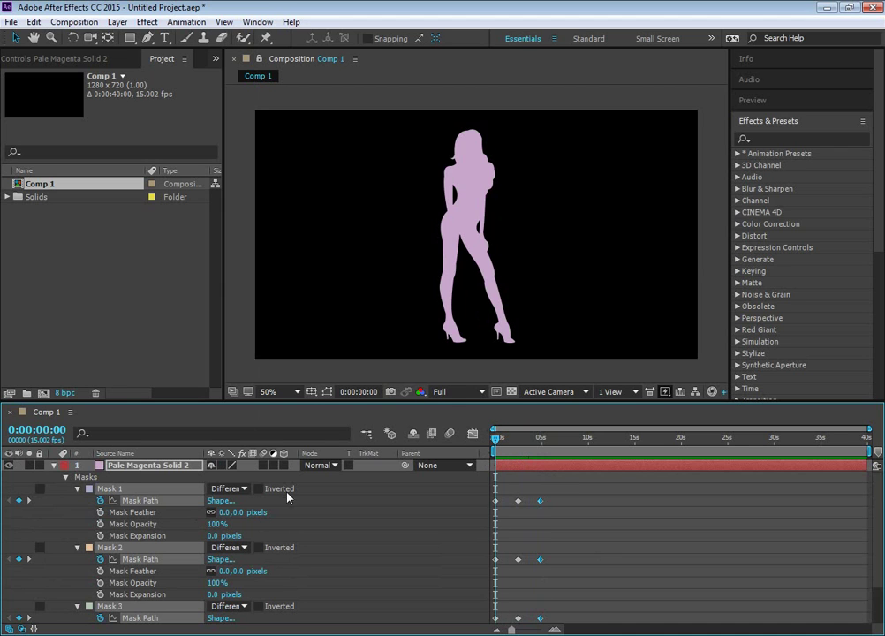
pyautogui.click(226, 488)
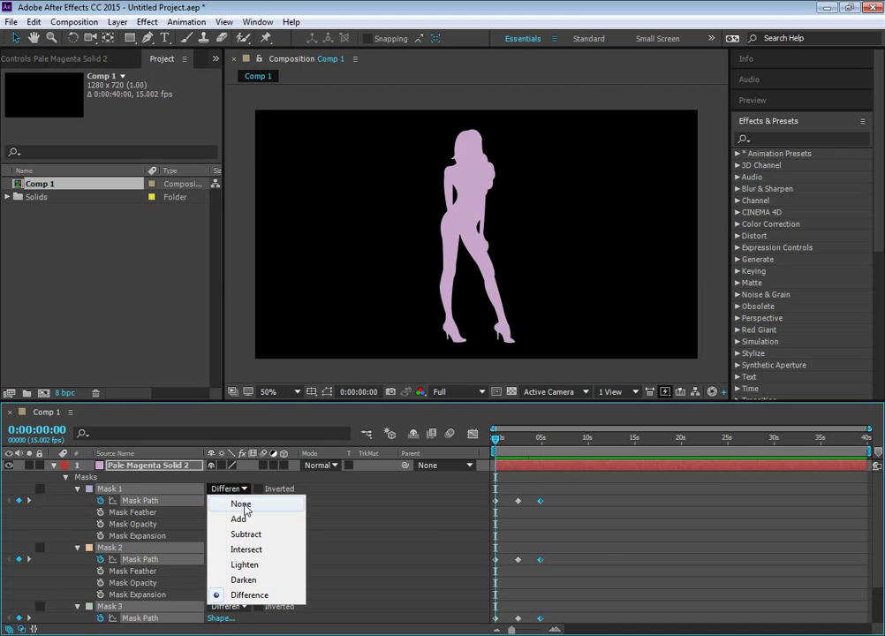
pyautogui.click(241, 520)
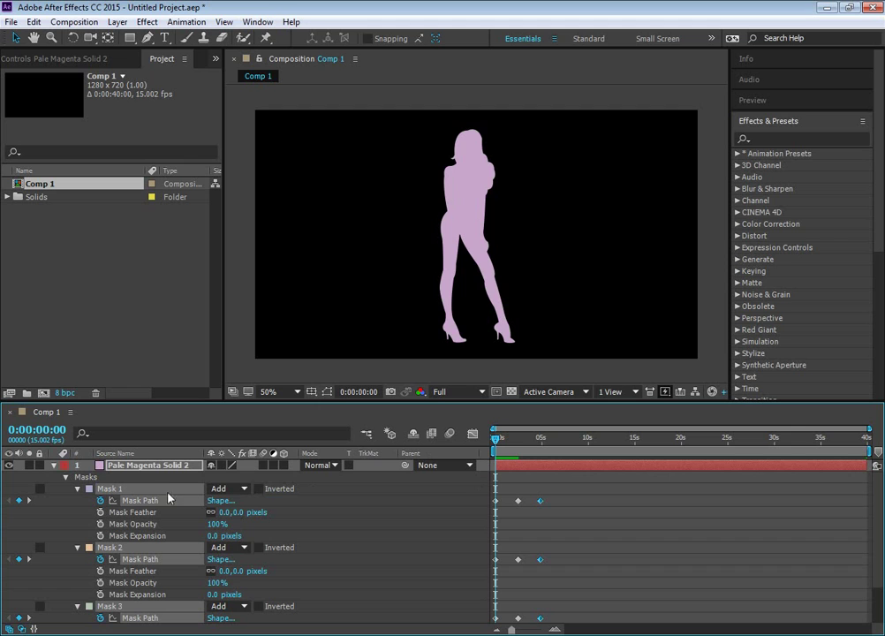
# - Try the None and Subtract modes on the masks
pyautogui.click(240, 490)
pyautogui.click(238, 501)
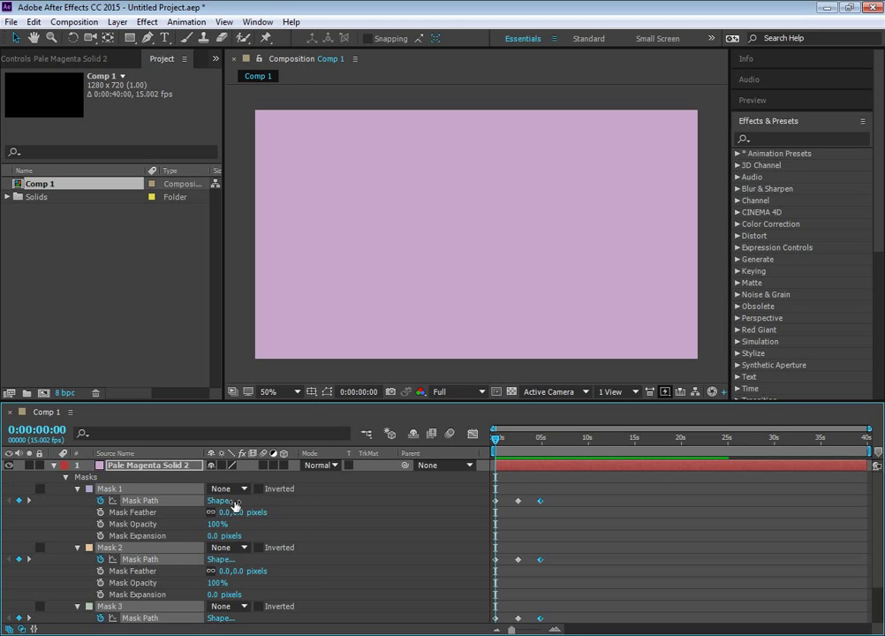
pyautogui.click(240, 490)
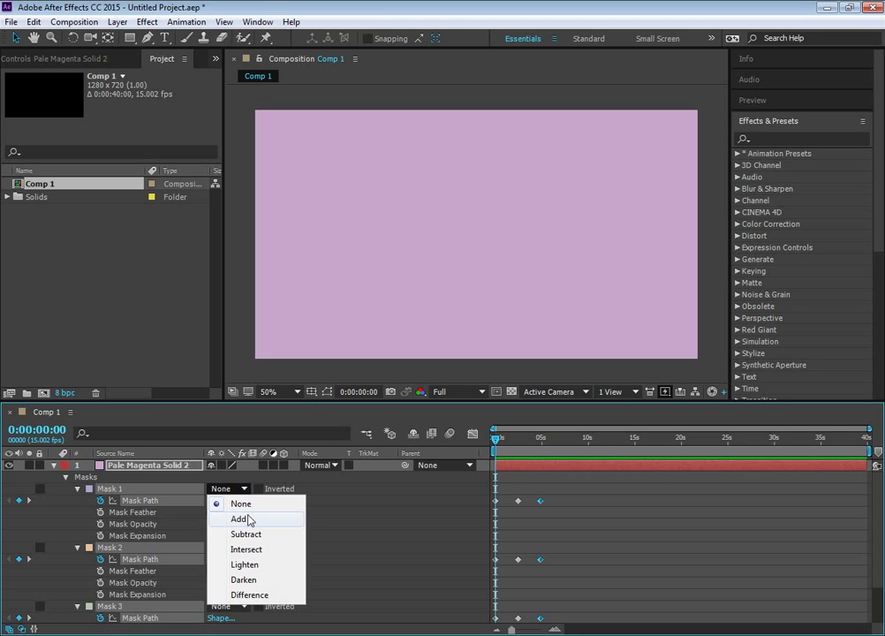
pyautogui.click(248, 534)
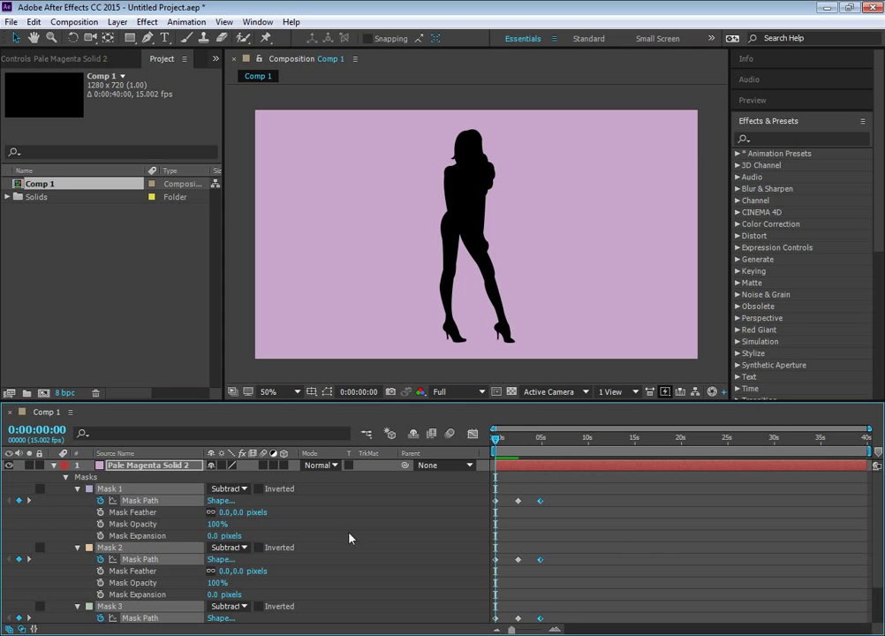
# - Preview the morph around 2 seconds and set the masks to Difference mode
pyautogui.moveTo(494, 439)
pyautogui.mouseDown()
pyautogui.moveTo(554, 463)
pyautogui.moveTo(522, 464)
pyautogui.mouseUp()
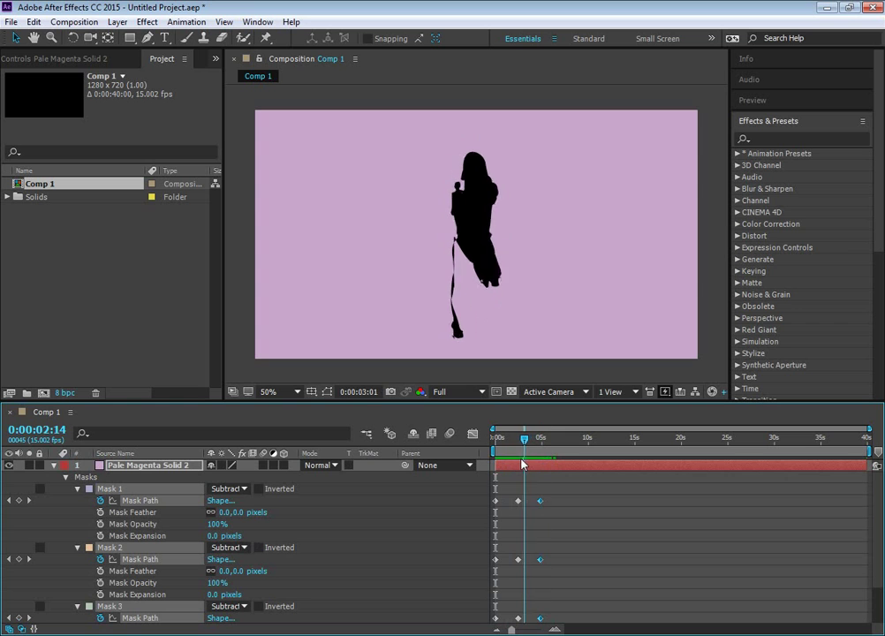
pyautogui.moveTo(522, 464); pyautogui.dragTo(498, 473)
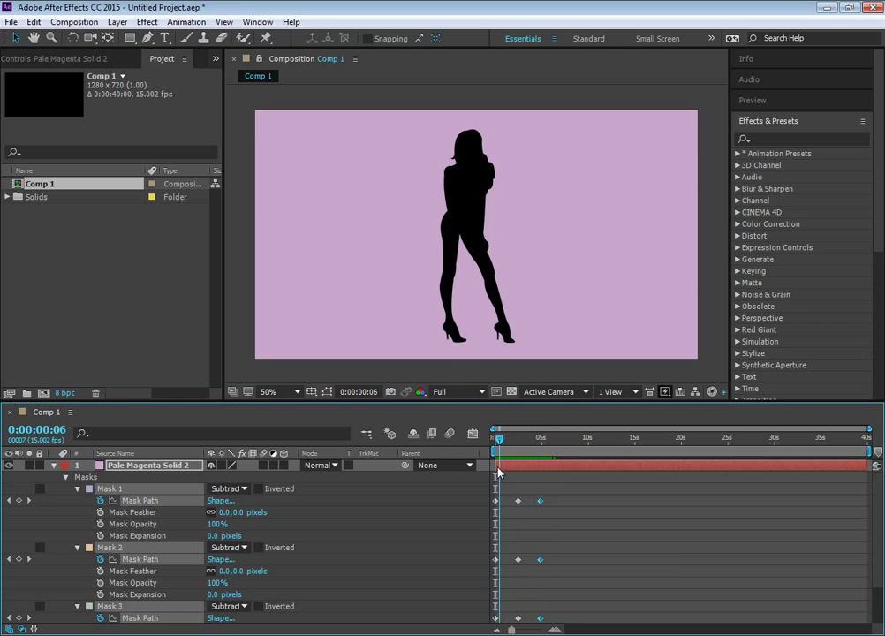
pyautogui.click(237, 494)
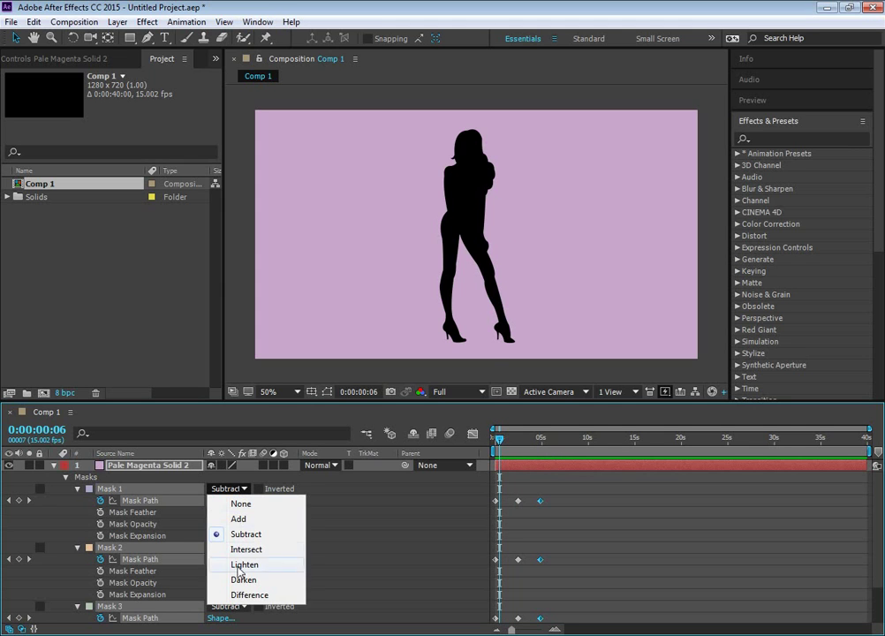
pyautogui.click(244, 594)
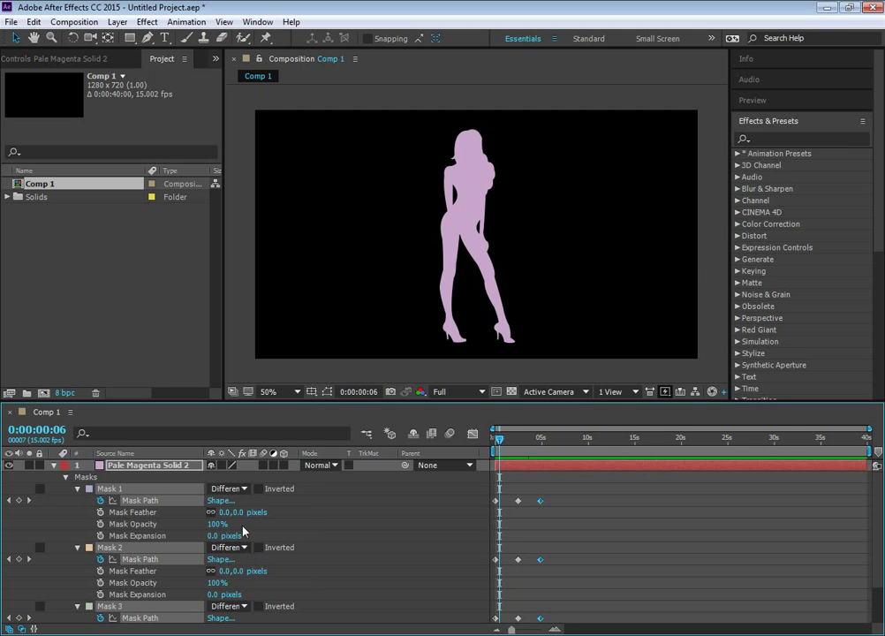
# - Scrub through the mask shapes around 0:00:03:13, then move ahead to 0:00:10:01
pyautogui.moveTo(500, 442)
pyautogui.mouseDown()
pyautogui.moveTo(533, 450)
pyautogui.moveTo(522, 453)
pyautogui.moveTo(566, 443)
pyautogui.mouseUp()
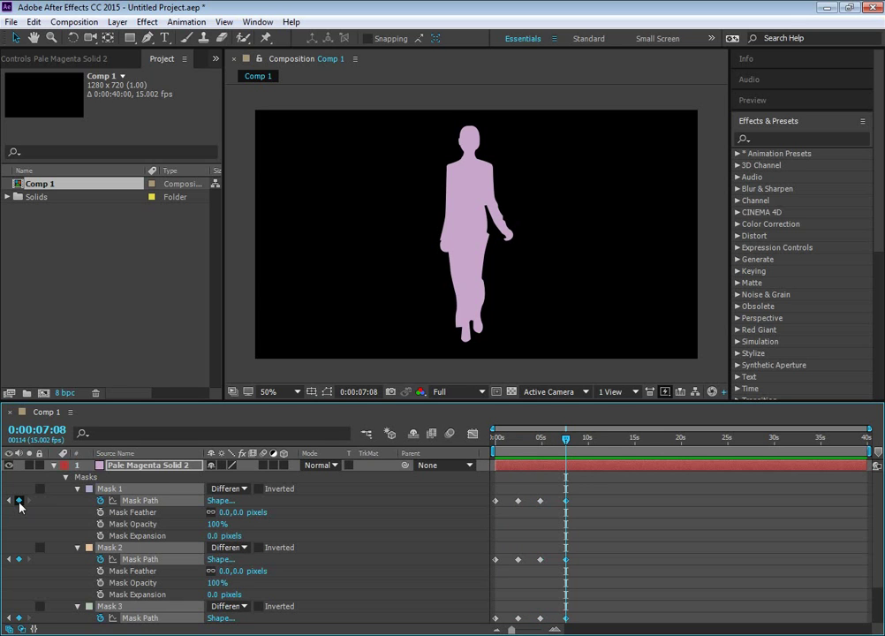
pyautogui.moveTo(566, 445); pyautogui.dragTo(591, 452)
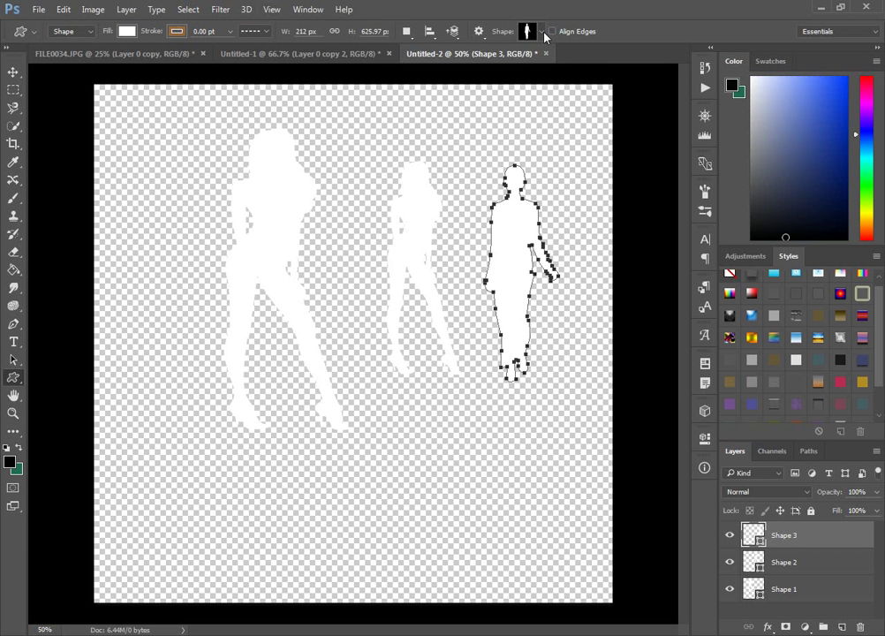
# - Pick the kicking dancer custom shape and draw it on the canvas's left side as Shape 4
pyautogui.click(541, 32)
pyautogui.click(497, 150)
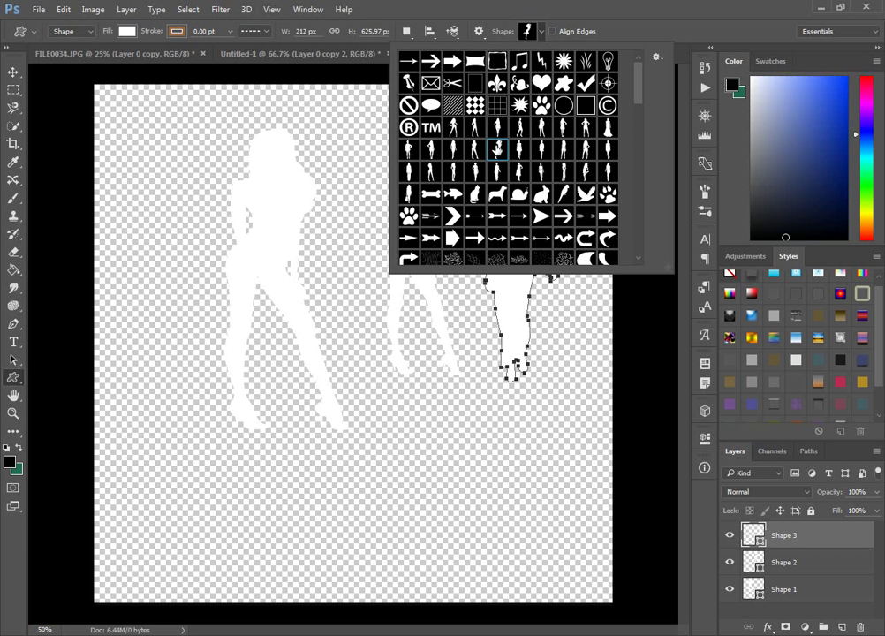
pyautogui.click(150, 165)
pyautogui.moveTo(150, 165); pyautogui.dragTo(296, 379)
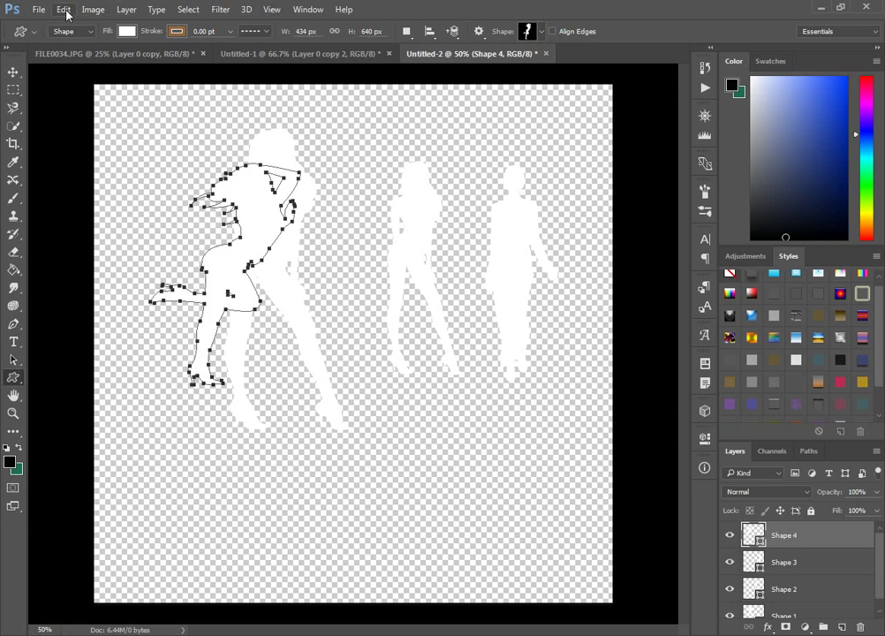
# - Copy the dancer's path and switch back to After Effects
pyautogui.click(64, 11)
pyautogui.click(80, 107)
pyautogui.hotkey('alt', 'Tab')
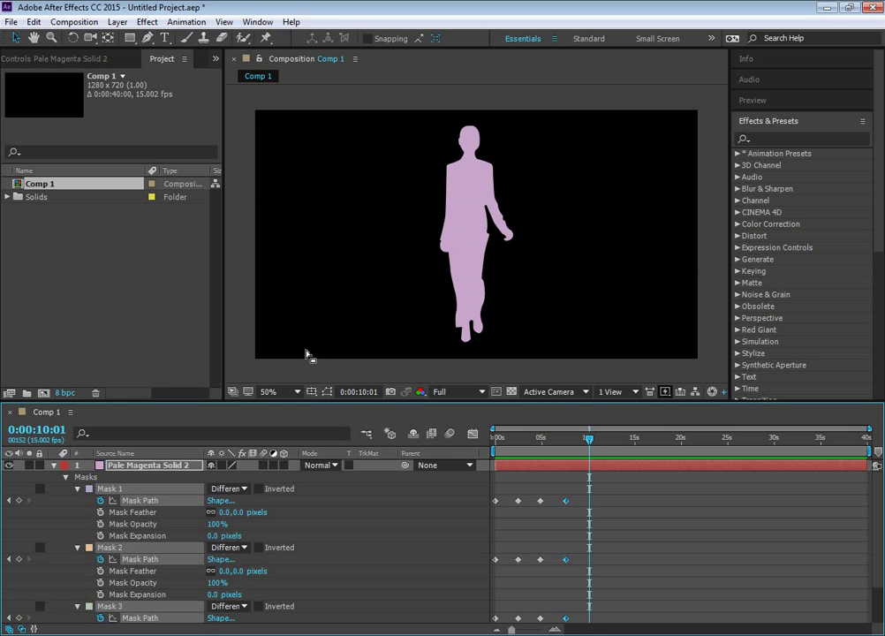
# - Paste the kicking dancer path into the three masks at 0:00:10:01, then scrub back to 0:00:05:02
pyautogui.click(33, 21)
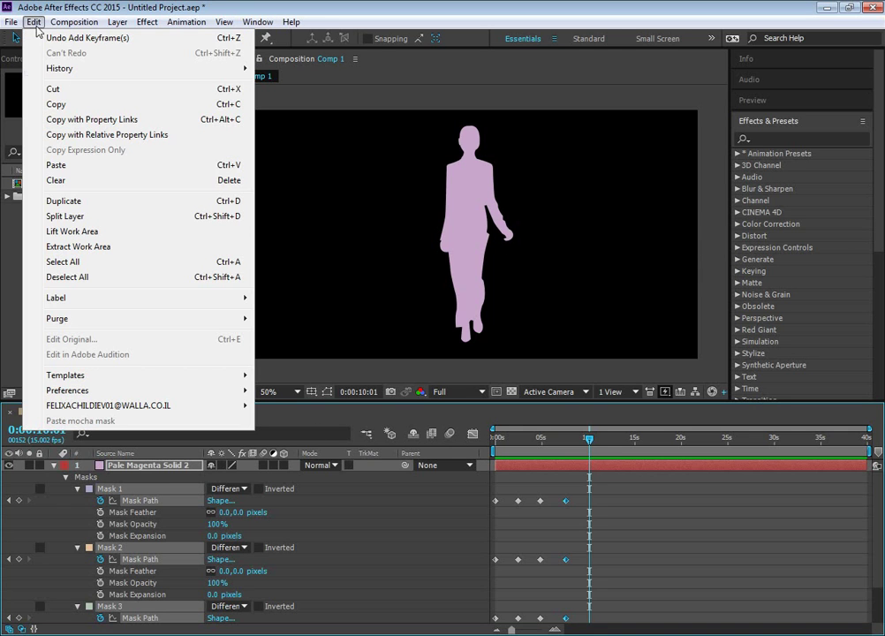
pyautogui.click(92, 165)
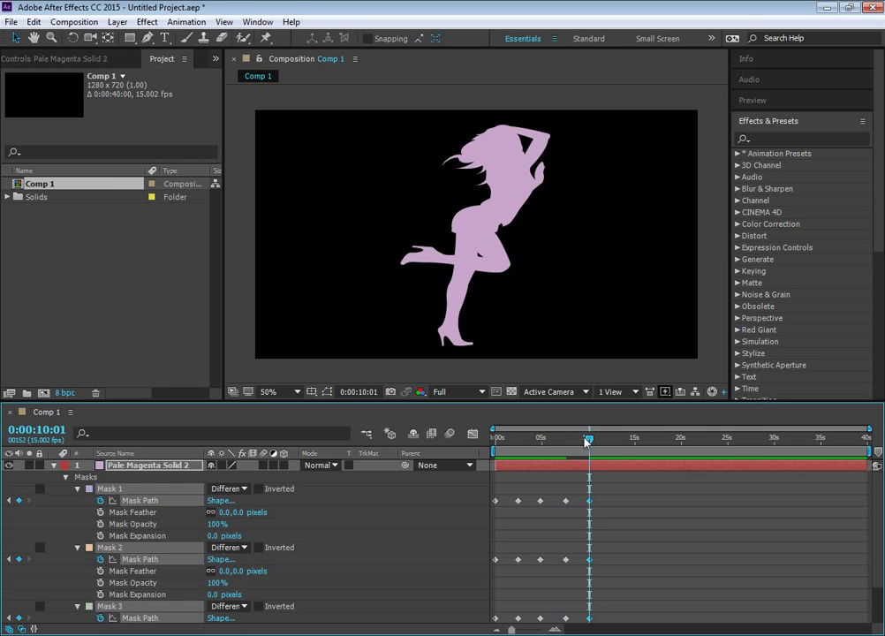
pyautogui.moveTo(590, 439); pyautogui.dragTo(486, 450)
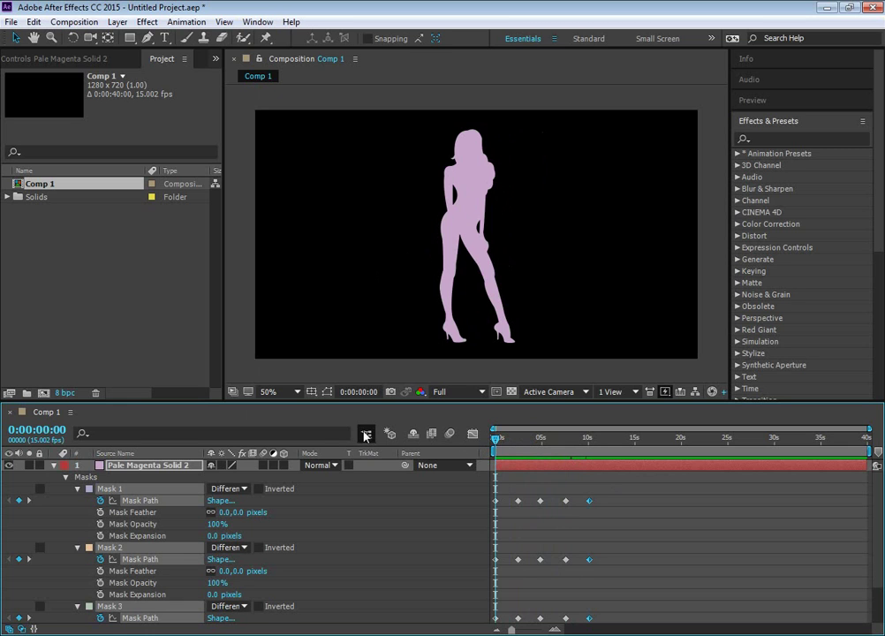
# - Enlarge the Timeline, scrub between the mask keyframes, and play then stop a morph preview
pyautogui.moveTo(383, 401)
pyautogui.mouseDown()
pyautogui.moveTo(382, 336)
pyautogui.moveTo(382, 370)
pyautogui.mouseUp()
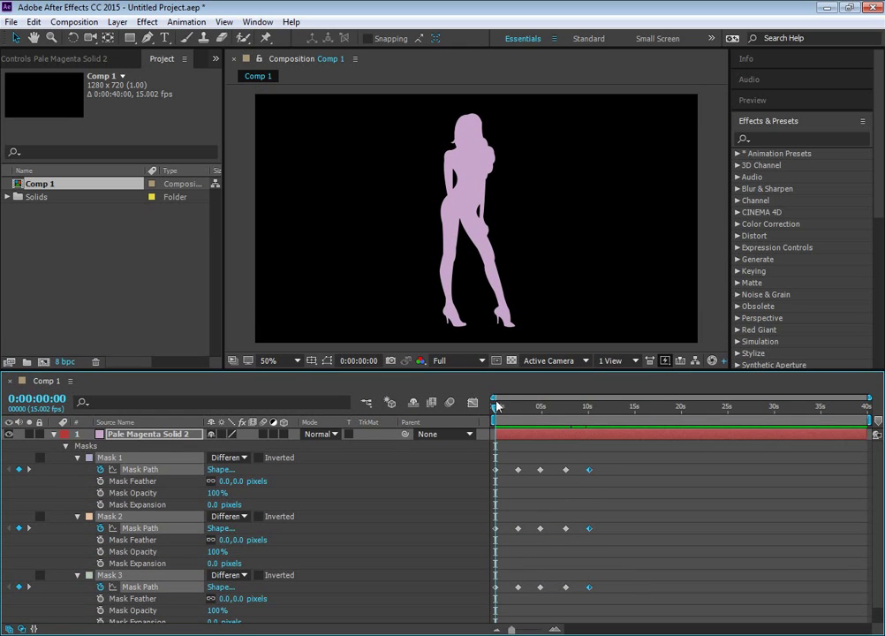
pyautogui.moveTo(495, 405); pyautogui.dragTo(611, 431)
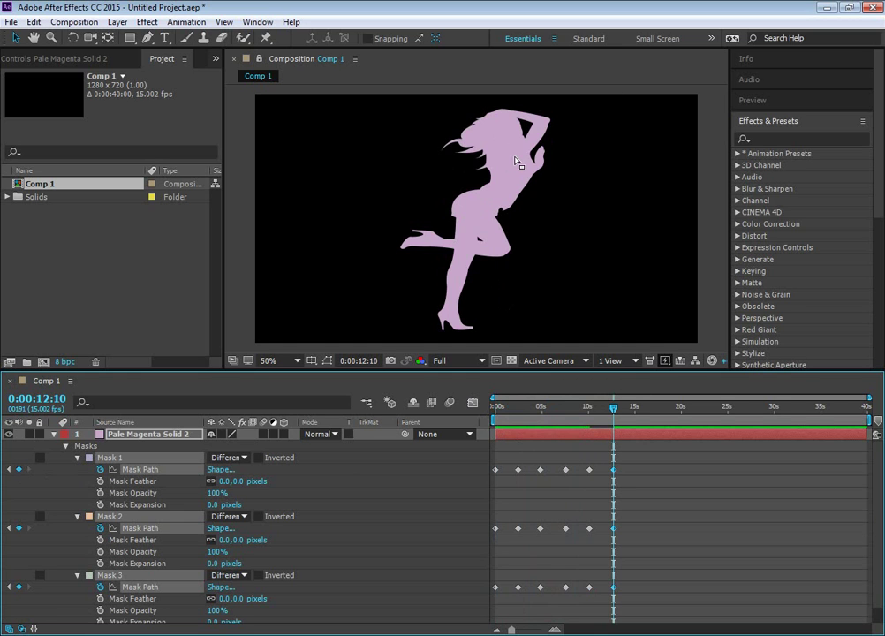
pyautogui.moveTo(614, 408)
pyautogui.mouseDown()
pyautogui.moveTo(569, 428)
pyautogui.moveTo(485, 444)
pyautogui.mouseUp()
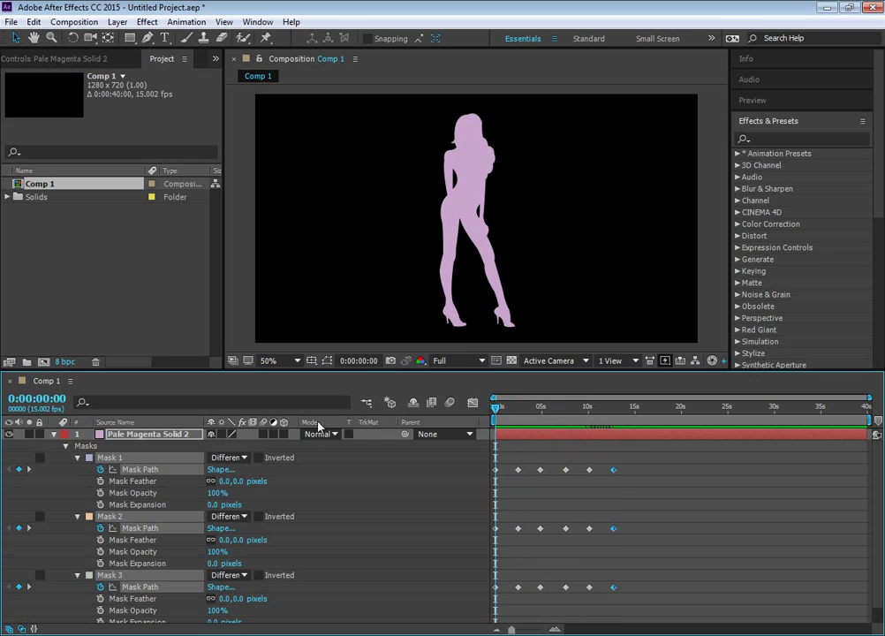
pyautogui.press('space')
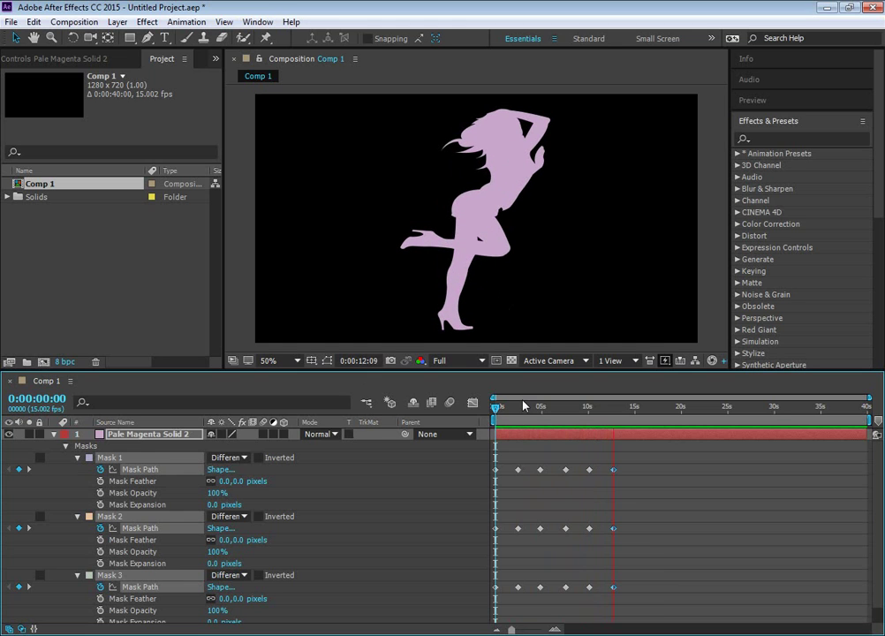
pyautogui.press('space')
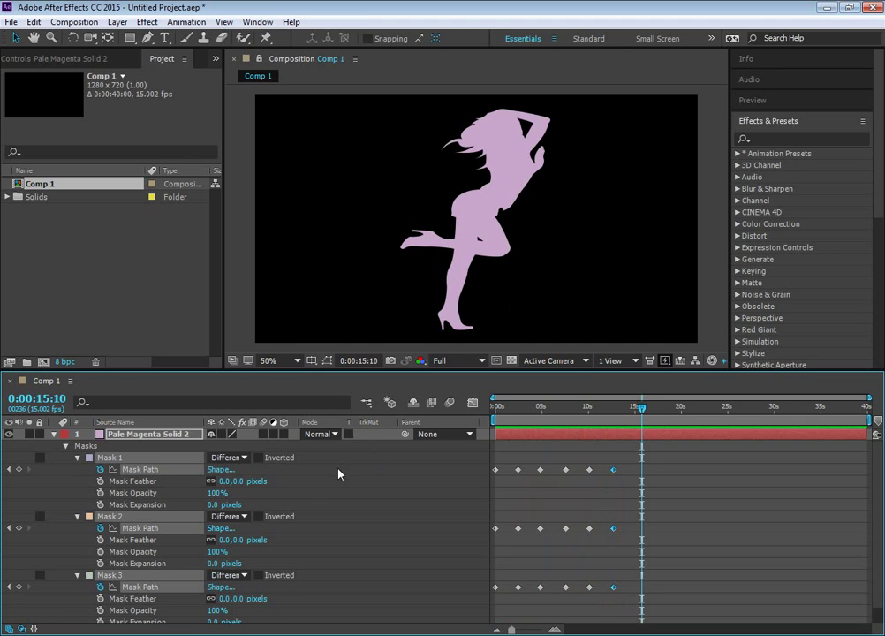
pyautogui.click(245, 457)
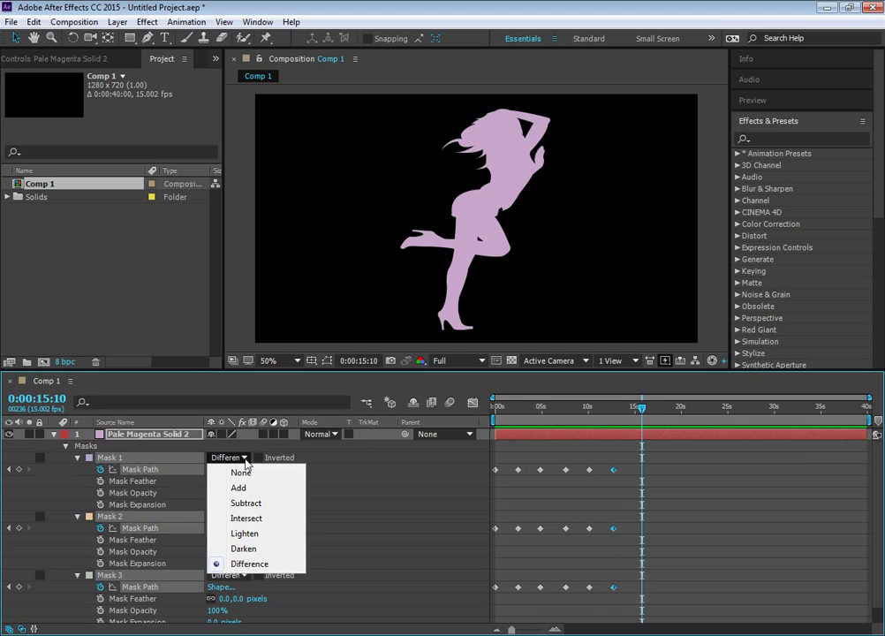
pyautogui.click(252, 549)
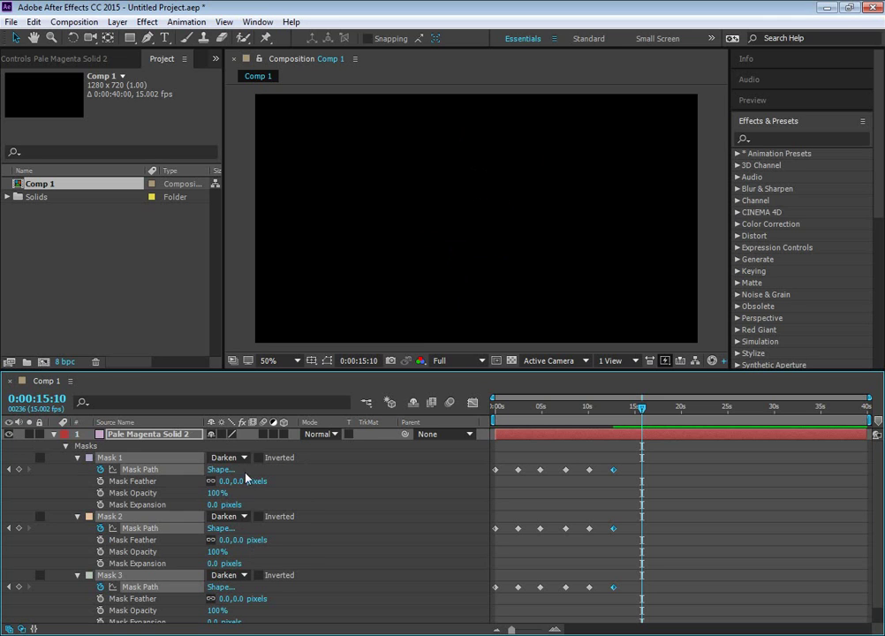
pyautogui.click(239, 460)
pyautogui.click(238, 619)
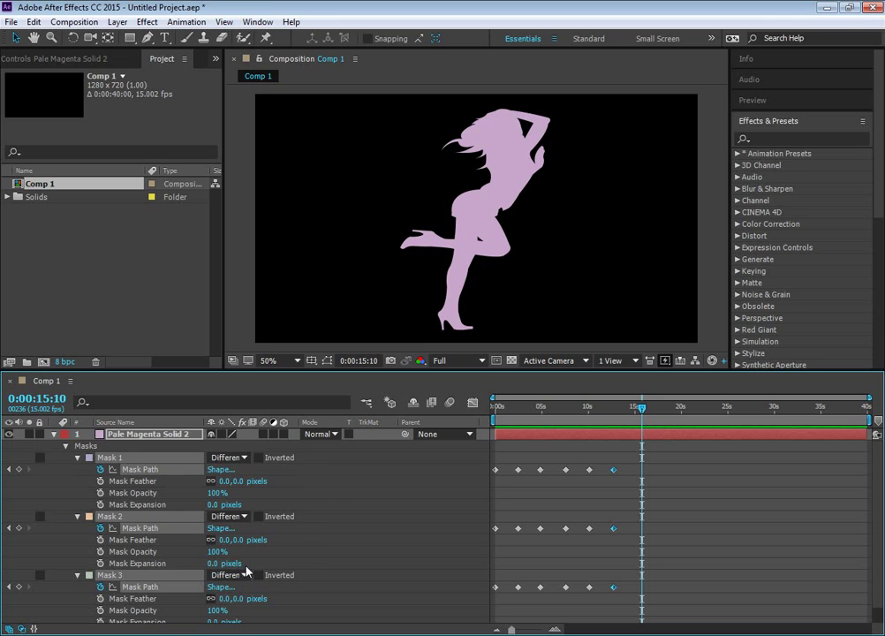
pyautogui.click(336, 491)
pyautogui.click(239, 458)
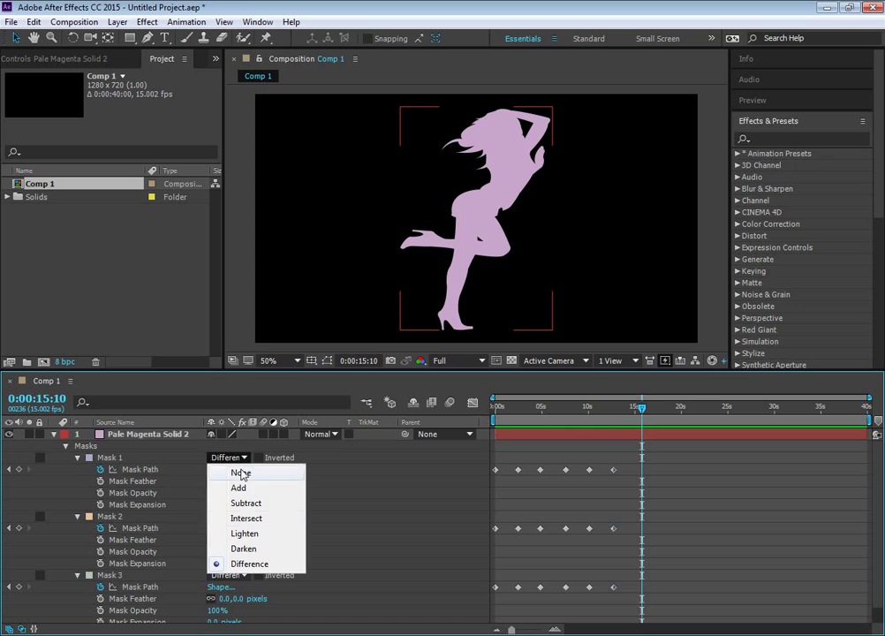
pyautogui.click(240, 488)
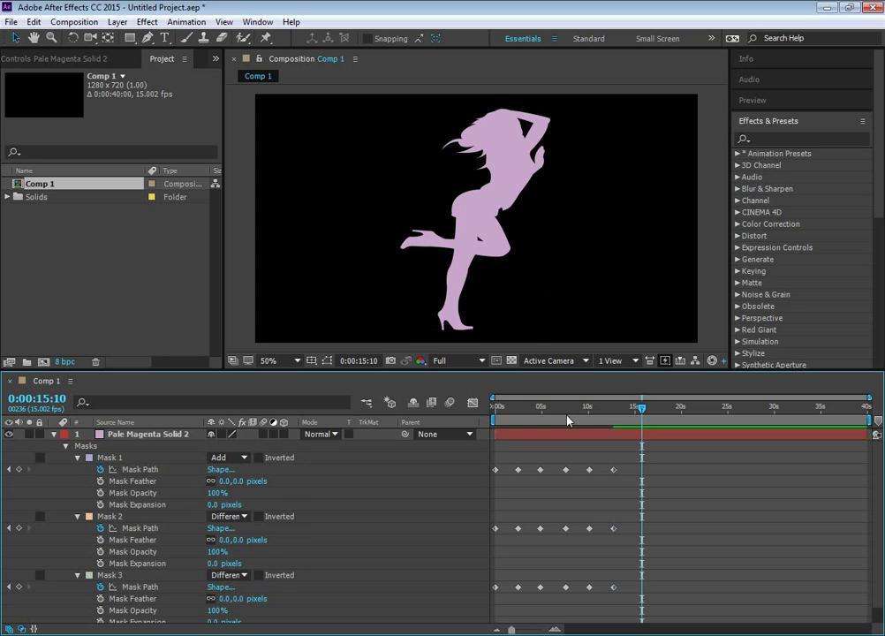
pyautogui.moveTo(630, 407)
pyautogui.mouseDown()
pyautogui.moveTo(509, 449)
pyautogui.moveTo(527, 452)
pyautogui.mouseUp()
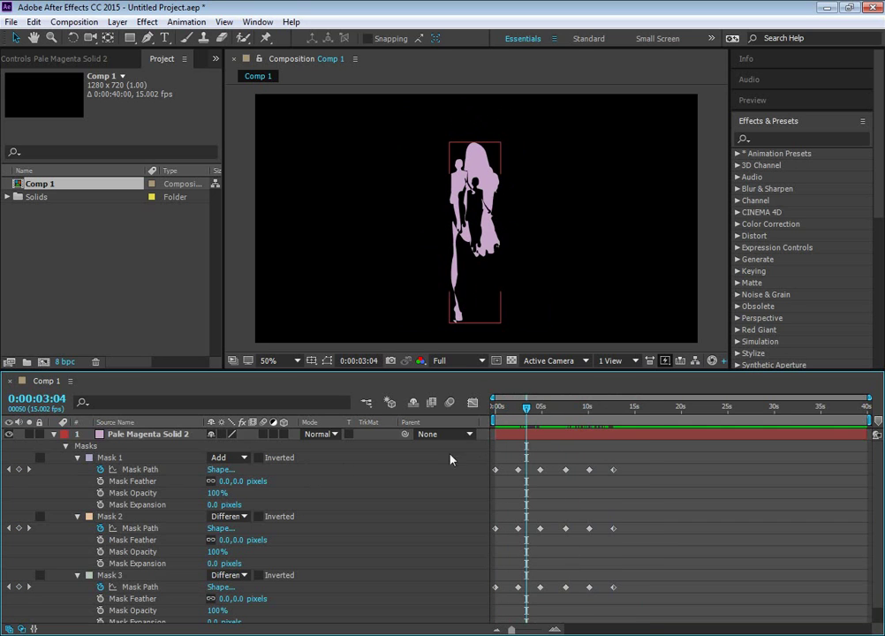
pyautogui.click(242, 460)
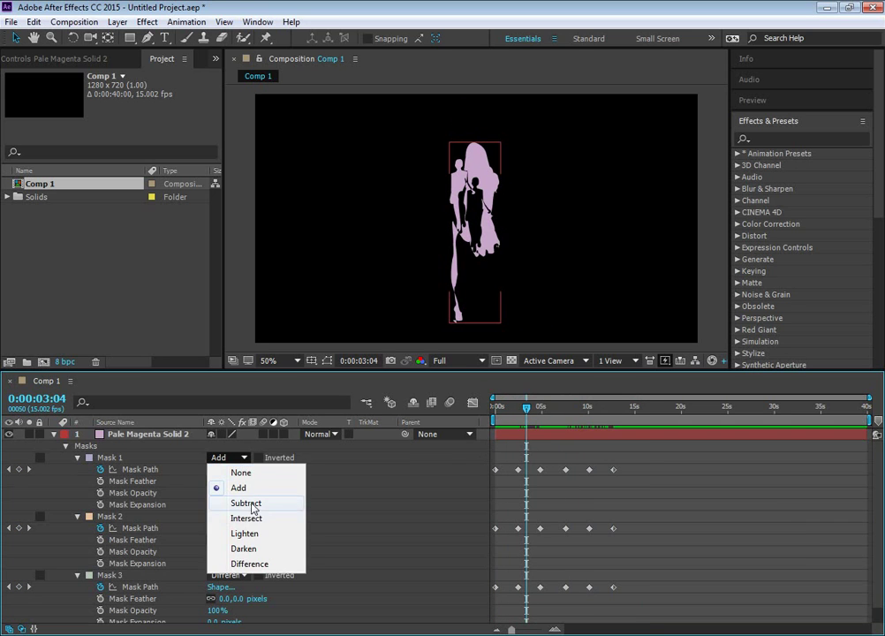
pyautogui.click(248, 501)
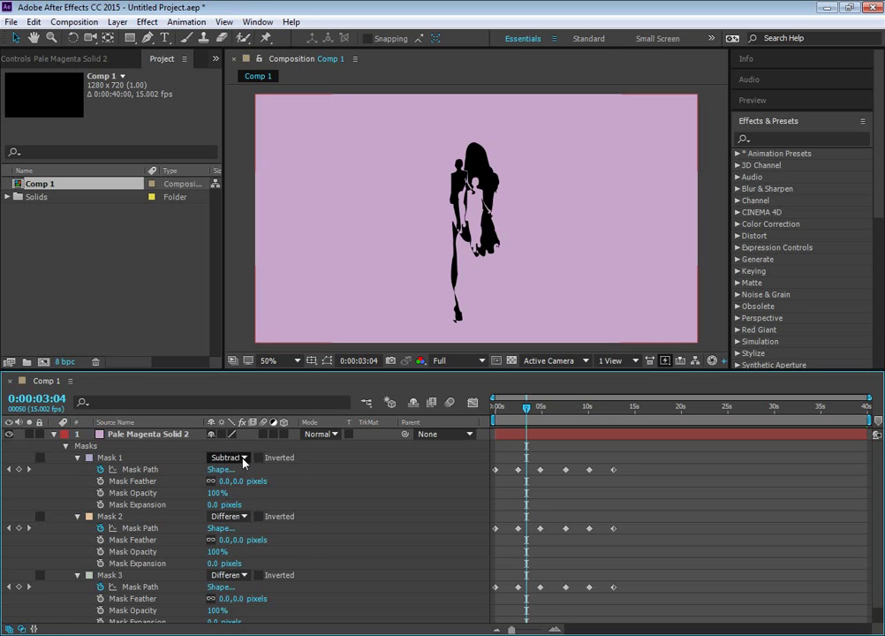
pyautogui.click(241, 459)
pyautogui.click(246, 517)
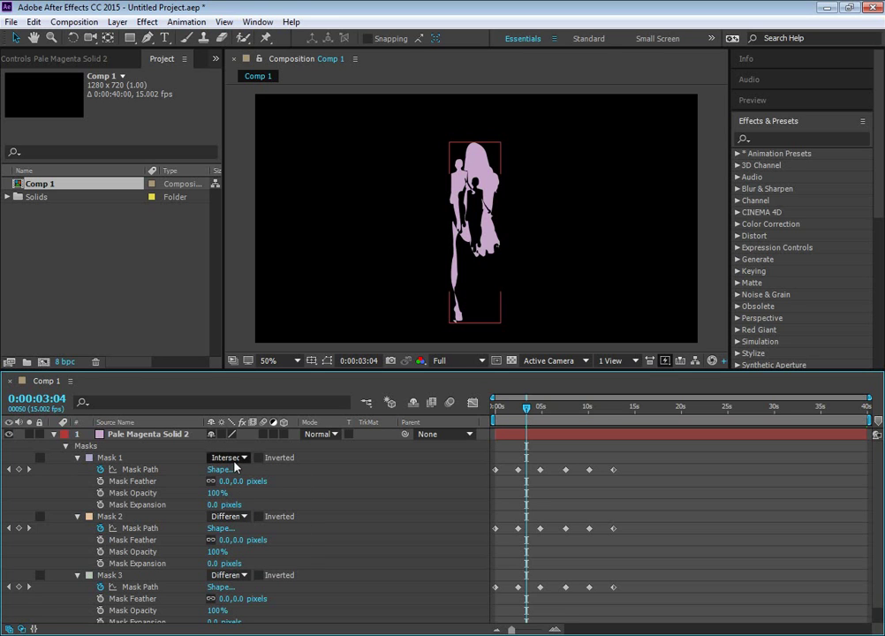
pyautogui.click(242, 459)
pyautogui.click(250, 534)
pyautogui.click(239, 460)
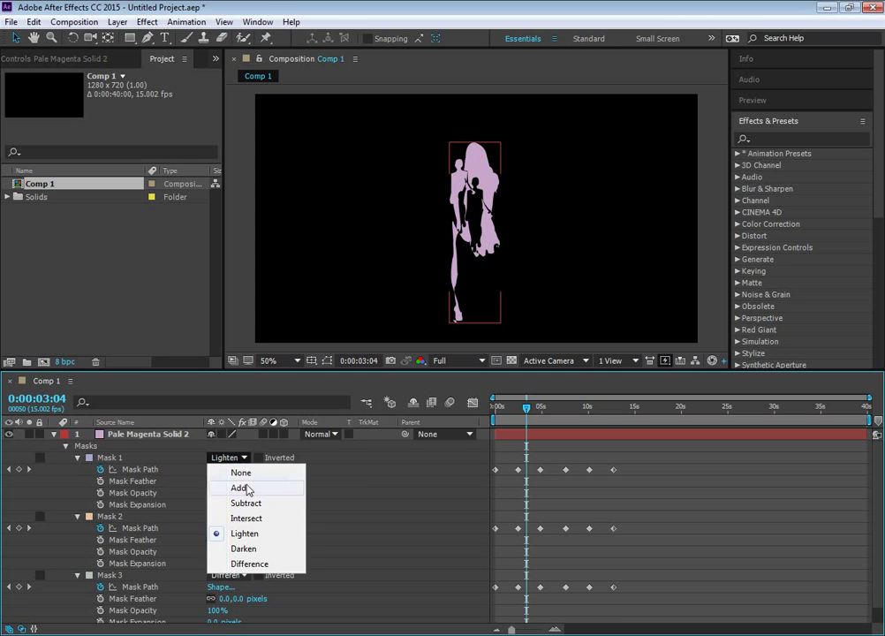
pyautogui.click(246, 547)
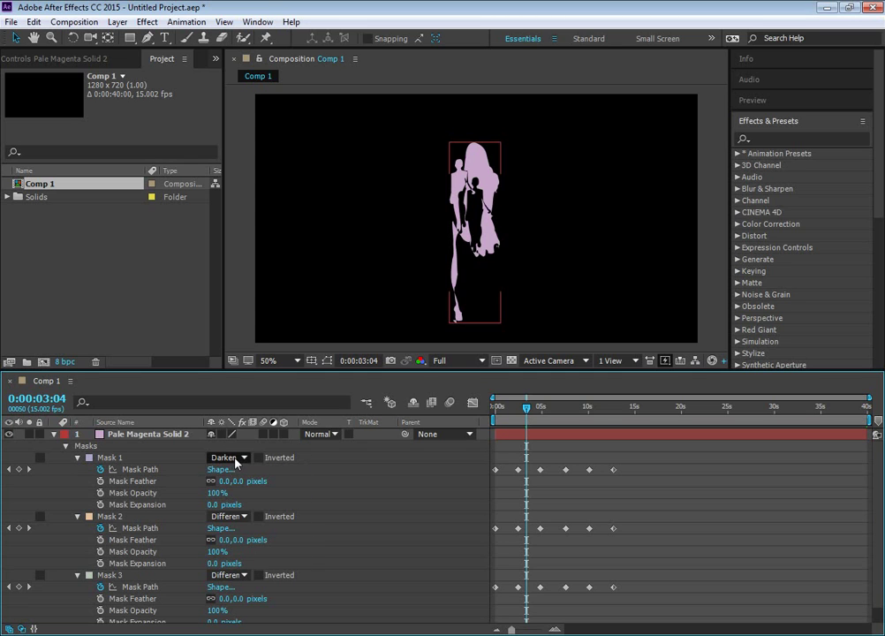
pyautogui.click(235, 460)
pyautogui.click(248, 564)
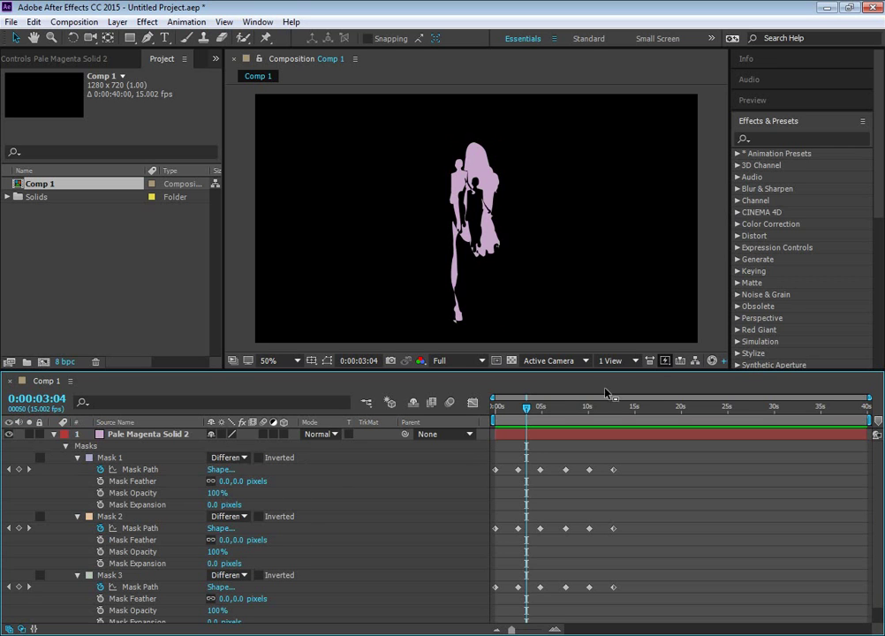
pyautogui.moveTo(526, 408)
pyautogui.mouseDown()
pyautogui.moveTo(530, 418)
pyautogui.moveTo(642, 439)
pyautogui.mouseUp()
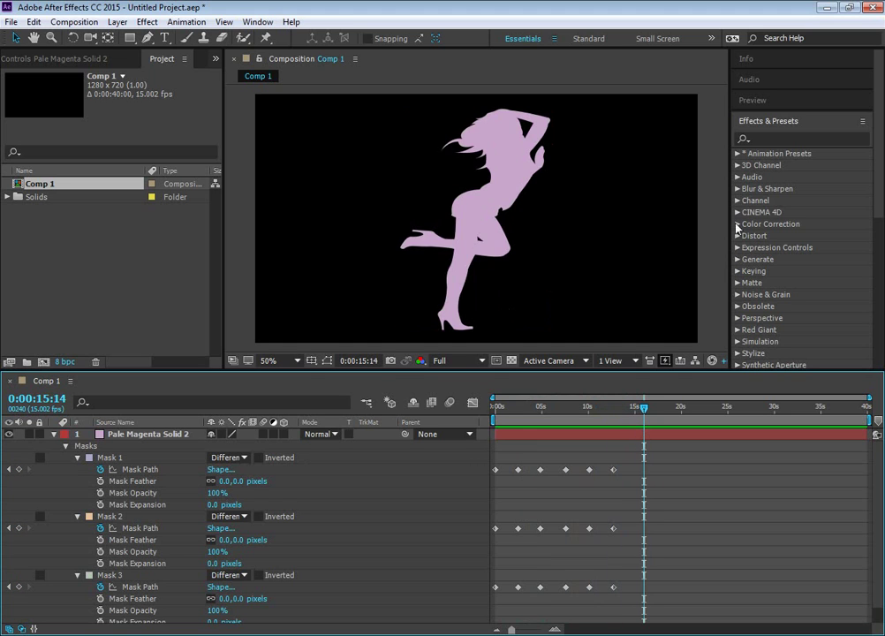
# - Switch back to Photoshop and choose the standing woman in the Custom Shape picker
pyautogui.click(828, 8)
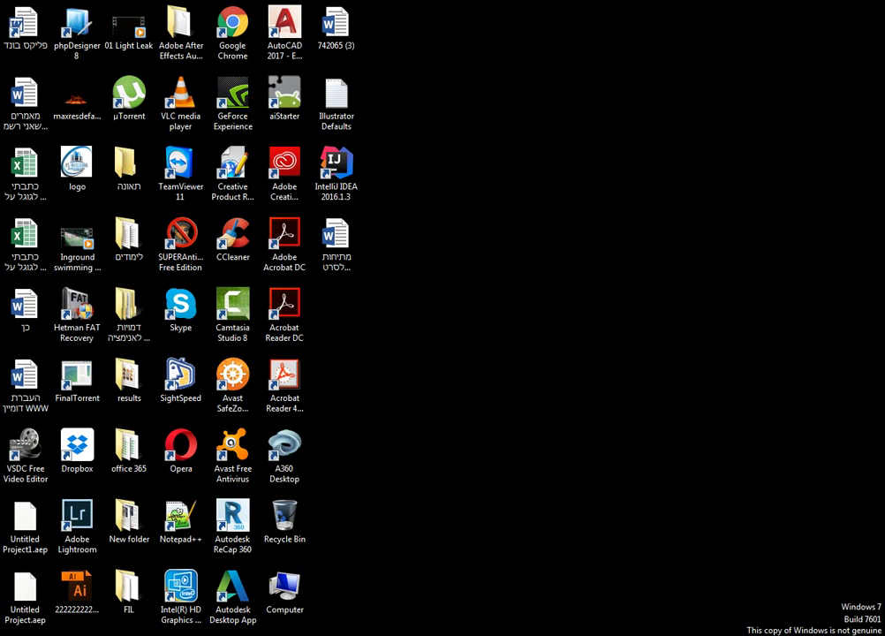
pyautogui.hotkey('alt', 'Tab')
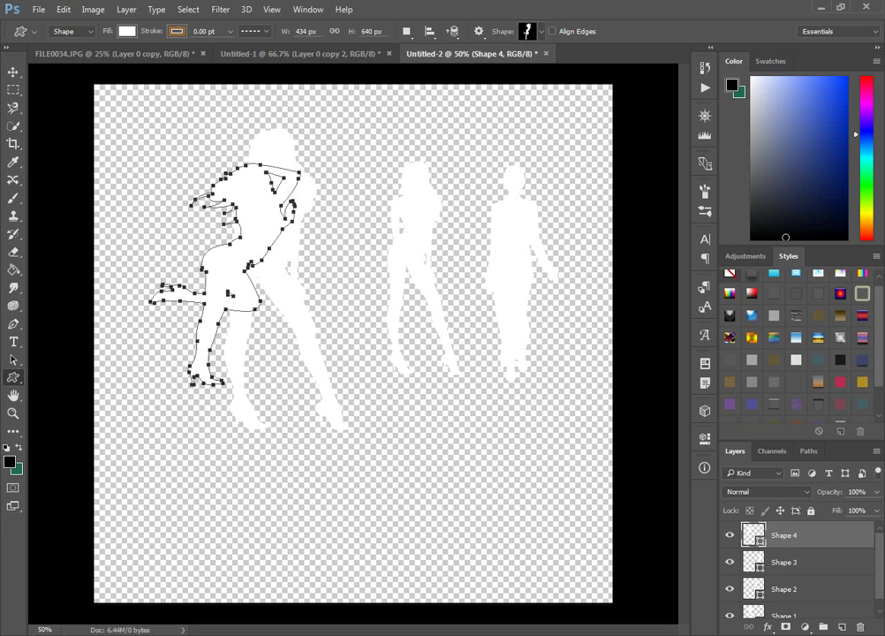
pyautogui.click(540, 31)
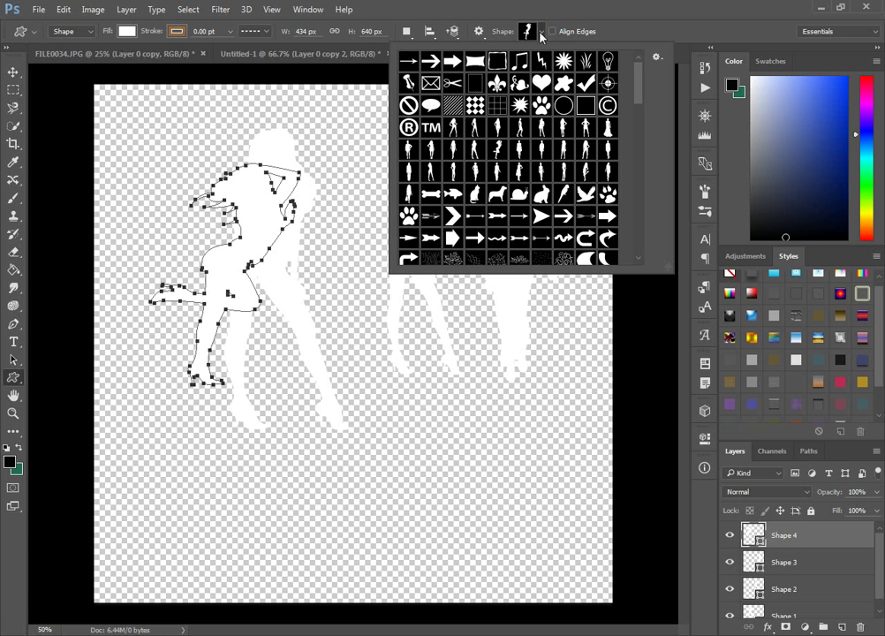
pyautogui.click(474, 127)
# - Draw the standing woman across the canvas centre as Shape 5 and copy its outline
pyautogui.click(326, 173)
pyautogui.moveTo(336, 158); pyautogui.dragTo(449, 388)
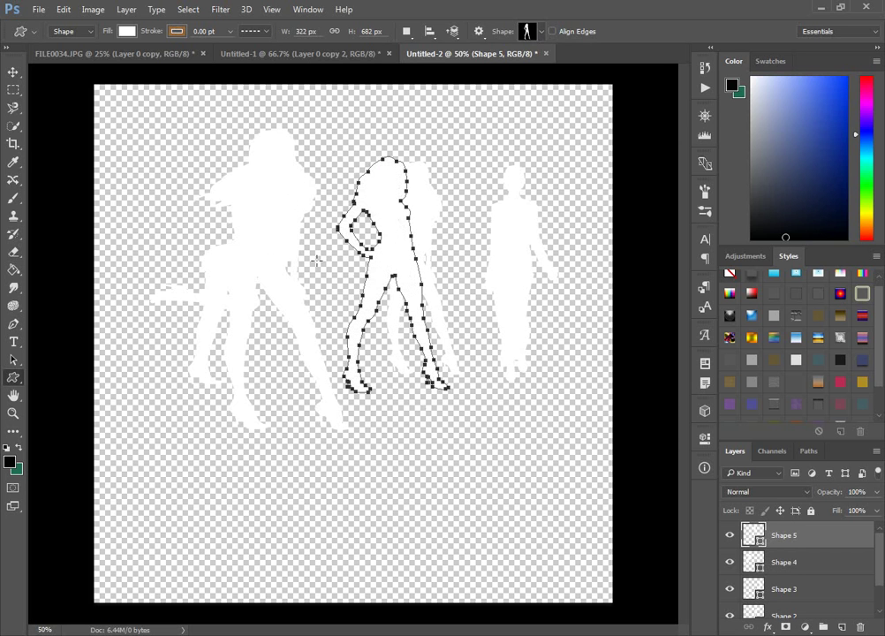
pyautogui.click(62, 9)
pyautogui.click(425, 7)
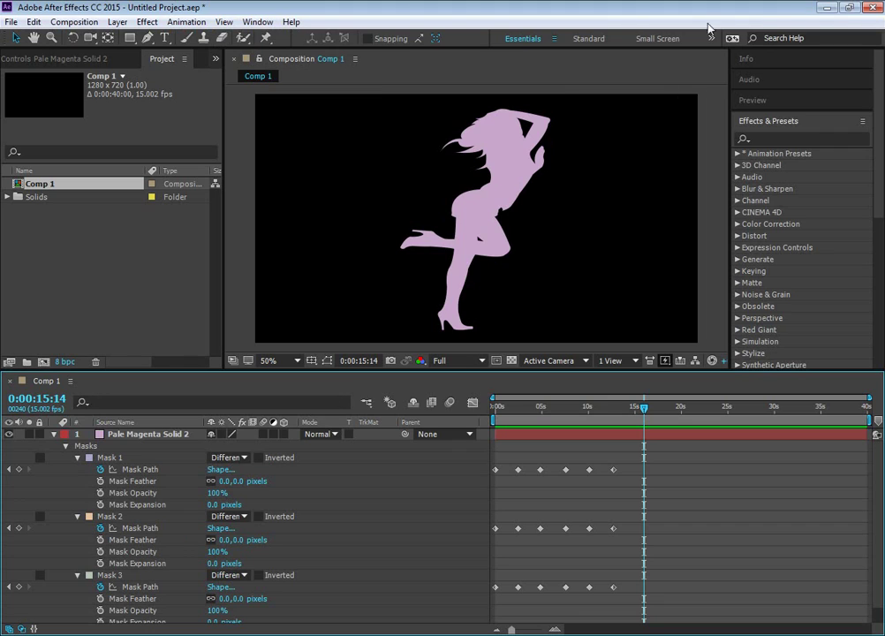
# - Deselect the layer and select the Mask Path properties of Masks 1, 2 and 3
pyautogui.click(399, 134)
pyautogui.click(33, 22)
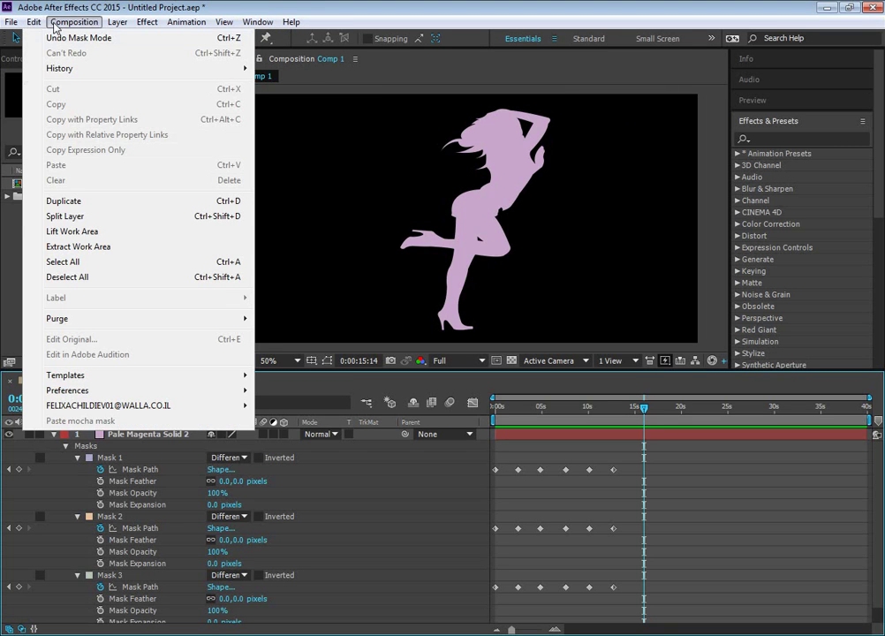
pyautogui.moveTo(74, 22)
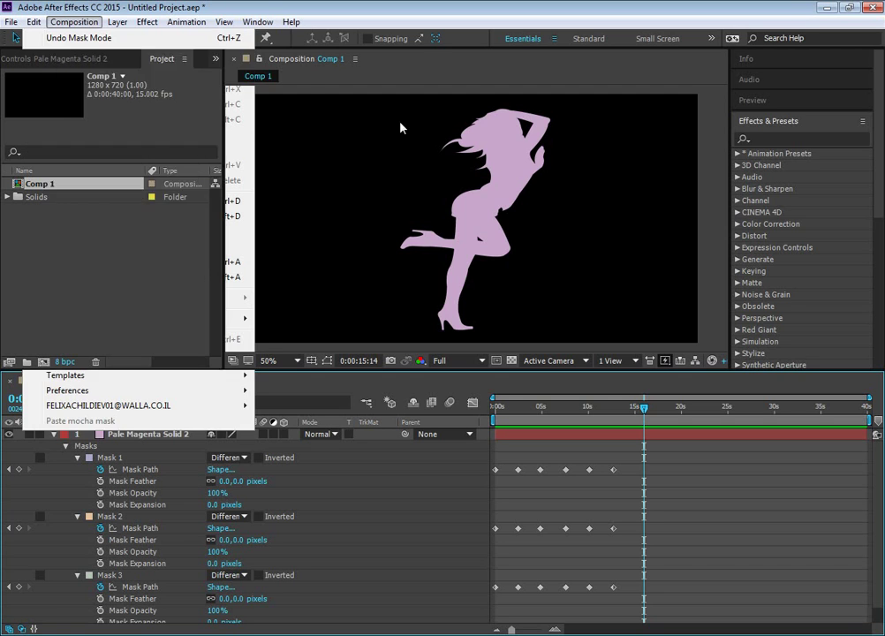
pyautogui.click(106, 459)
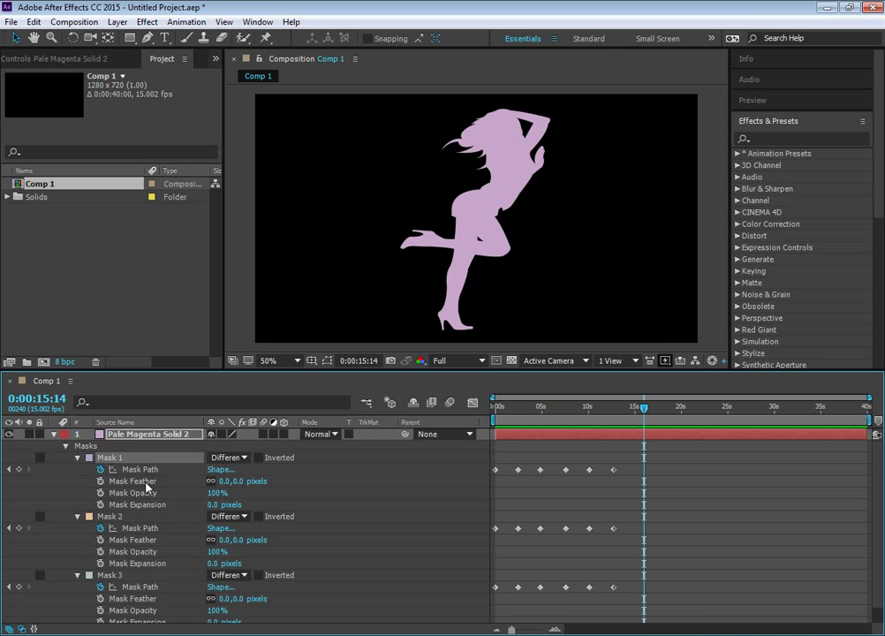
pyautogui.click(132, 528)
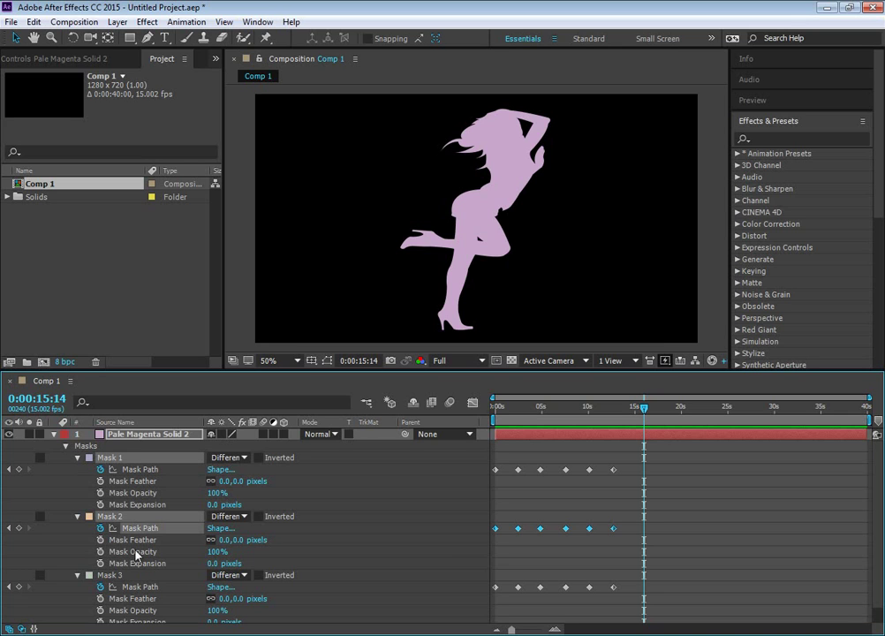
pyautogui.keyDown('shift'); pyautogui.click(135, 587); pyautogui.keyUp('shift')
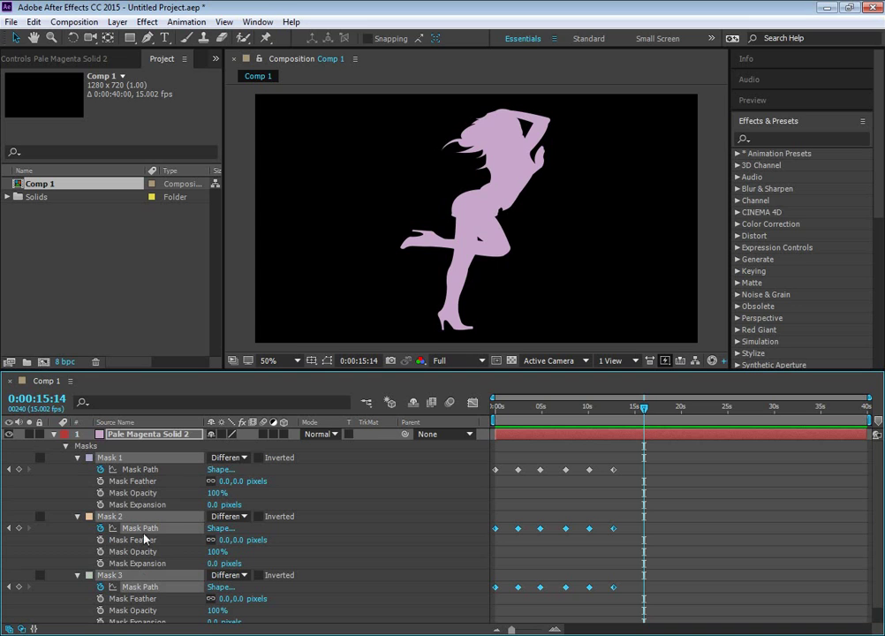
pyautogui.keyDown('shift'); pyautogui.click(135, 470); pyautogui.keyUp('shift')
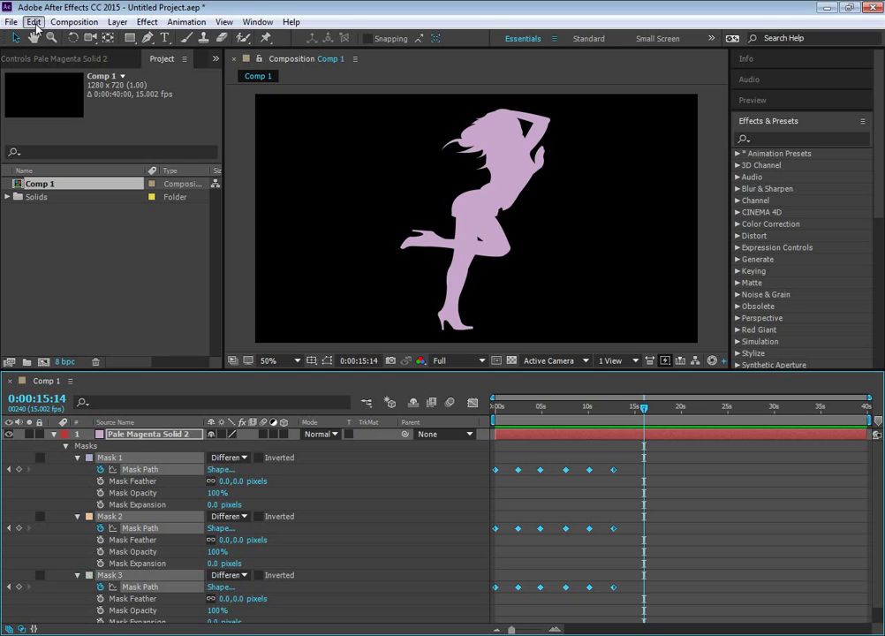
# - Paste the standing-woman silhouette into the three mask paths, then move to 0:00:19:01
pyautogui.click(33, 21)
pyautogui.click(71, 166)
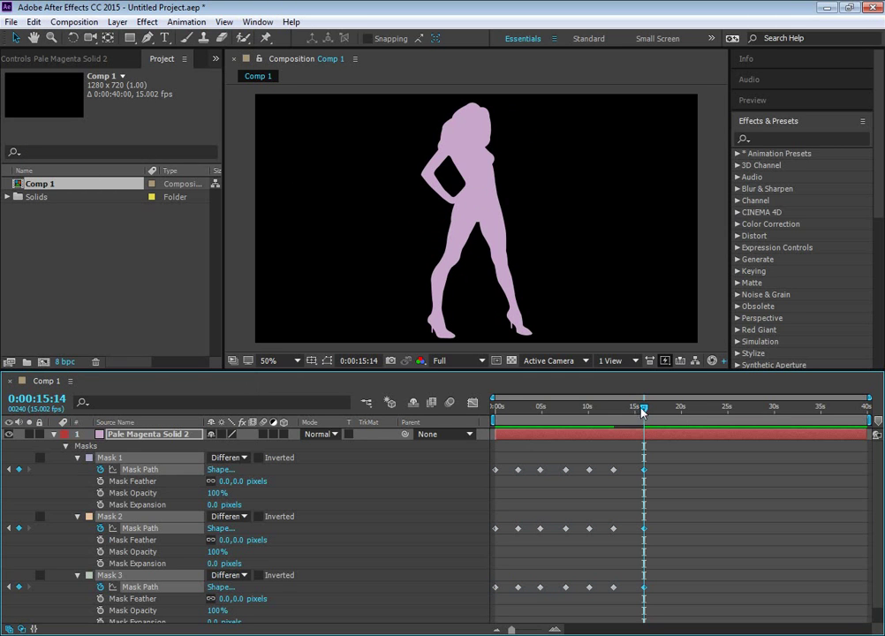
pyautogui.moveTo(643, 411); pyautogui.dragTo(673, 411)
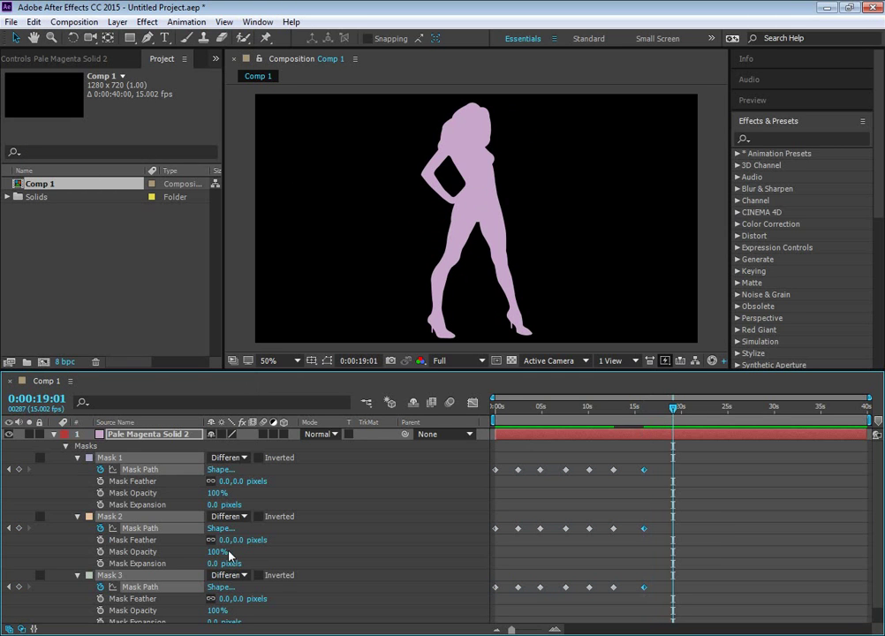
# - Add mask path keyframes at 0:00:19:01 and scrub back to review the morph
pyautogui.click(18, 469)
pyautogui.moveTo(673, 412); pyautogui.dragTo(612, 433)
pyautogui.moveTo(637, 434); pyautogui.dragTo(505, 461)
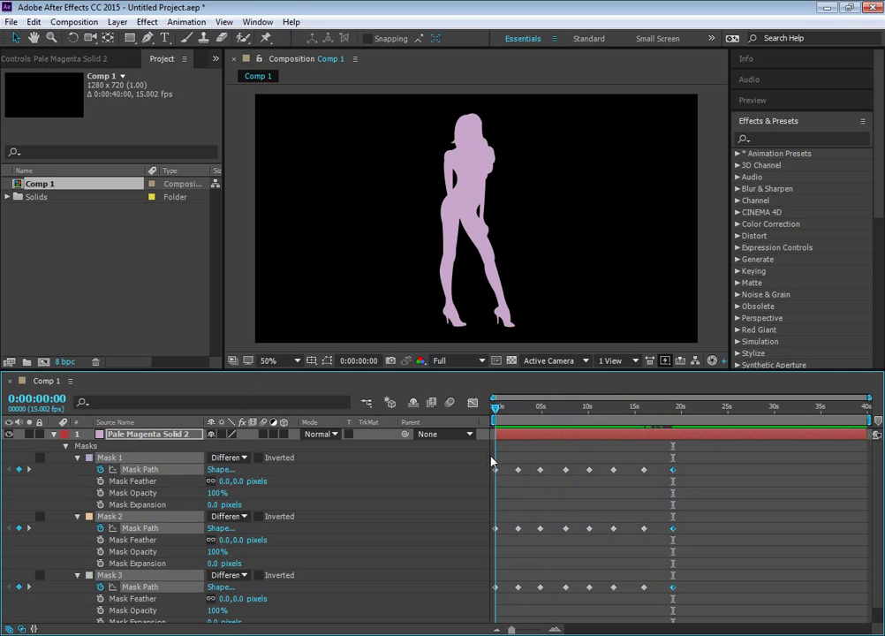
pyautogui.moveTo(505, 461); pyautogui.dragTo(704, 487)
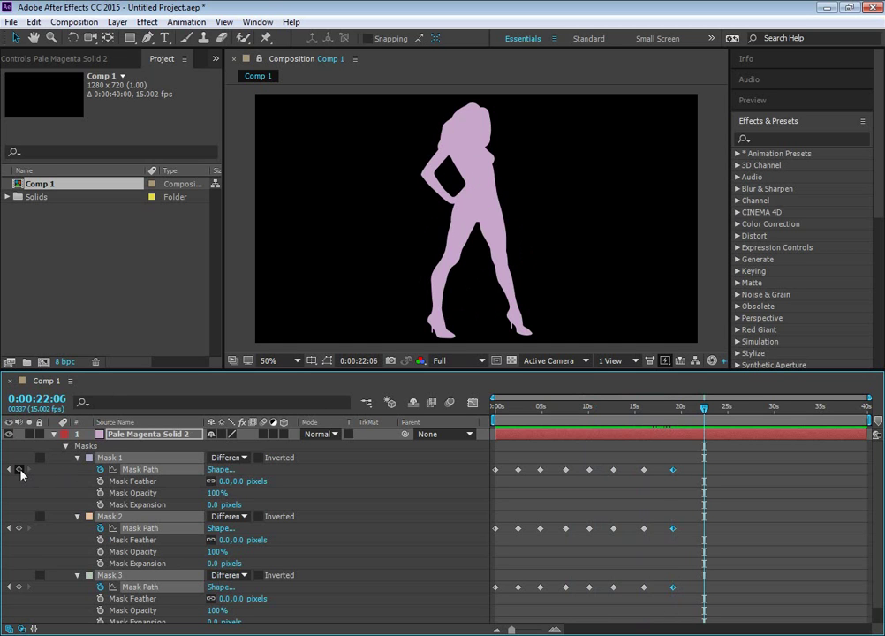
pyautogui.moveTo(704, 437)
pyautogui.mouseDown()
pyautogui.moveTo(604, 436)
pyautogui.moveTo(704, 449)
pyautogui.mouseUp()
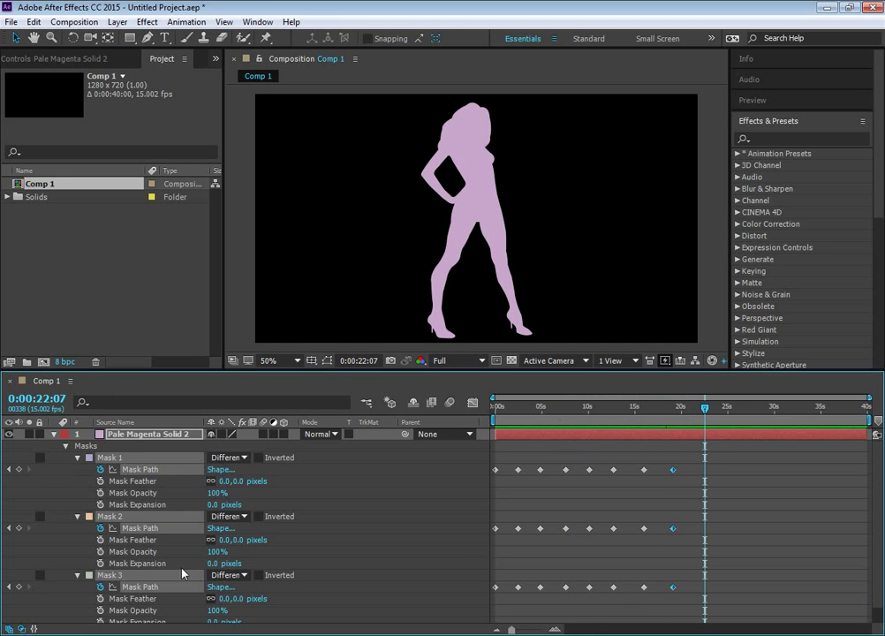
pyautogui.moveTo(704, 433)
pyautogui.mouseDown()
pyautogui.moveTo(634, 434)
pyautogui.moveTo(707, 437)
pyautogui.mouseUp()
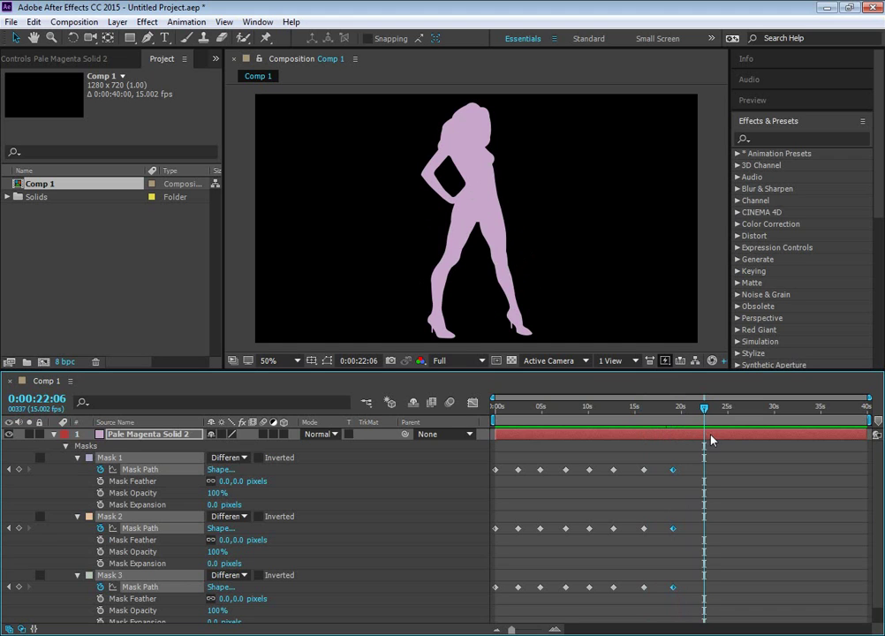
# - Add path keyframes for Masks 1, 2 and 3 at 0:00:22:06, then recheck the morph
pyautogui.click(18, 586)
pyautogui.click(19, 527)
pyautogui.click(19, 469)
pyautogui.moveTo(704, 442)
pyautogui.mouseDown()
pyautogui.moveTo(641, 448)
pyautogui.moveTo(736, 458)
pyautogui.mouseUp()
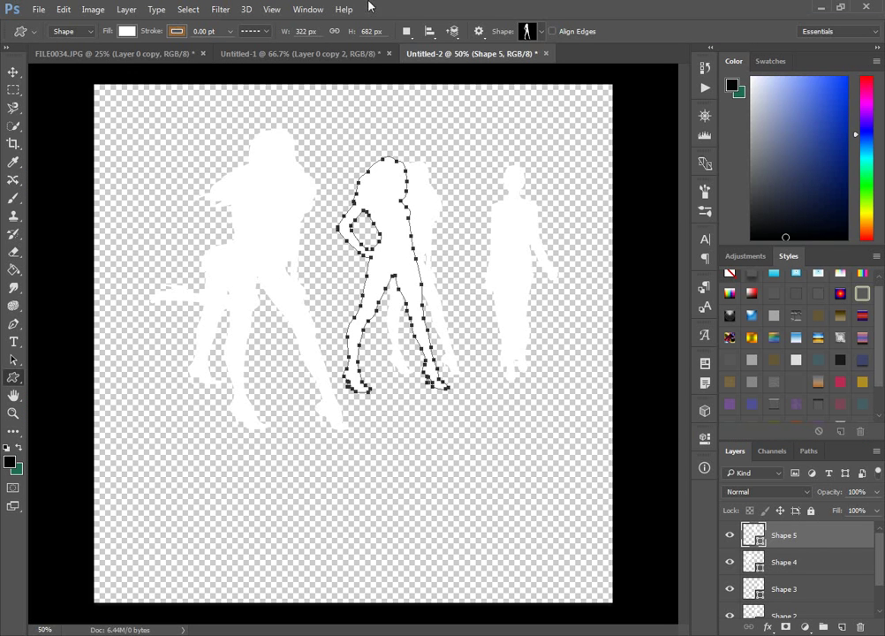
# - Draw a 372 × 712 px hands-on-hips silhouette as Shape 6 and copy its outline
pyautogui.click(541, 32)
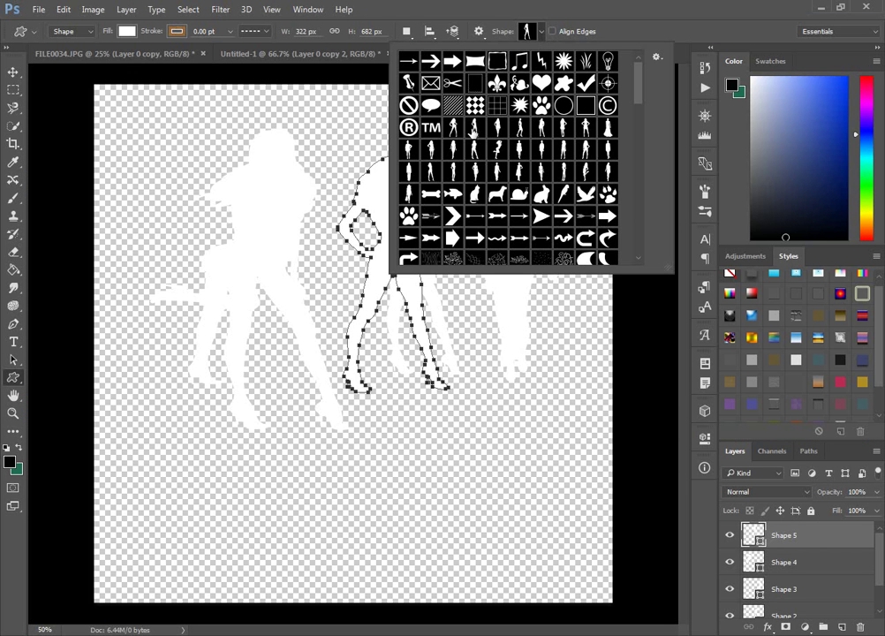
pyautogui.moveTo(152, 122); pyautogui.dragTo(322, 402)
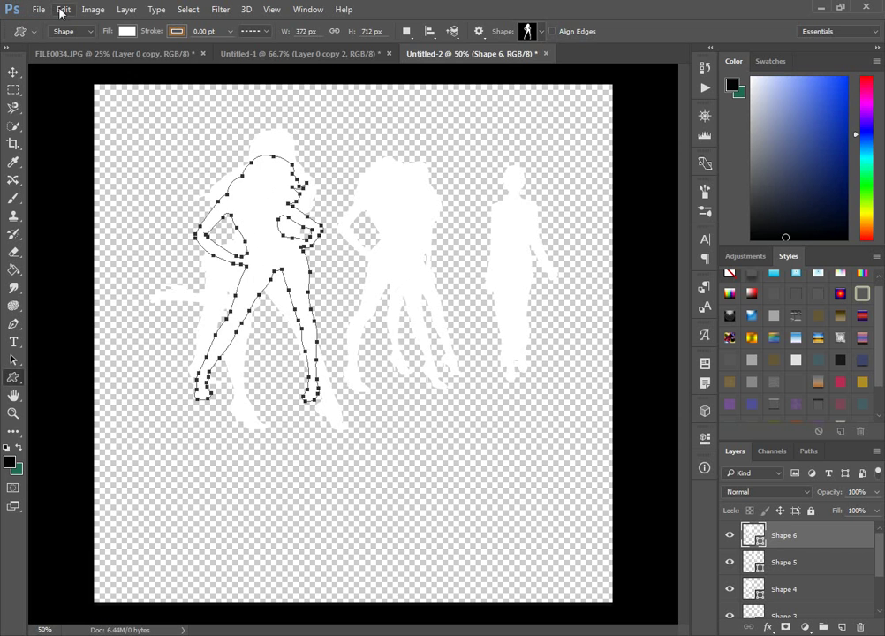
pyautogui.click(63, 9)
pyautogui.click(74, 102)
# - Paste the Shape 6 outline into the Mask 1–3 paths at 0:00:25:07
pyautogui.click(820, 8)
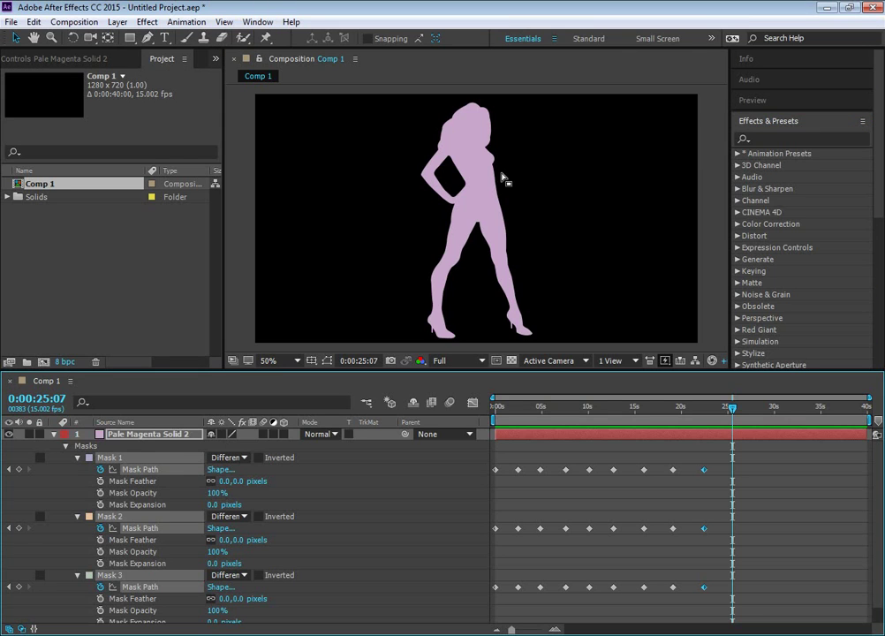
pyautogui.moveTo(408, 111); pyautogui.dragTo(392, 226)
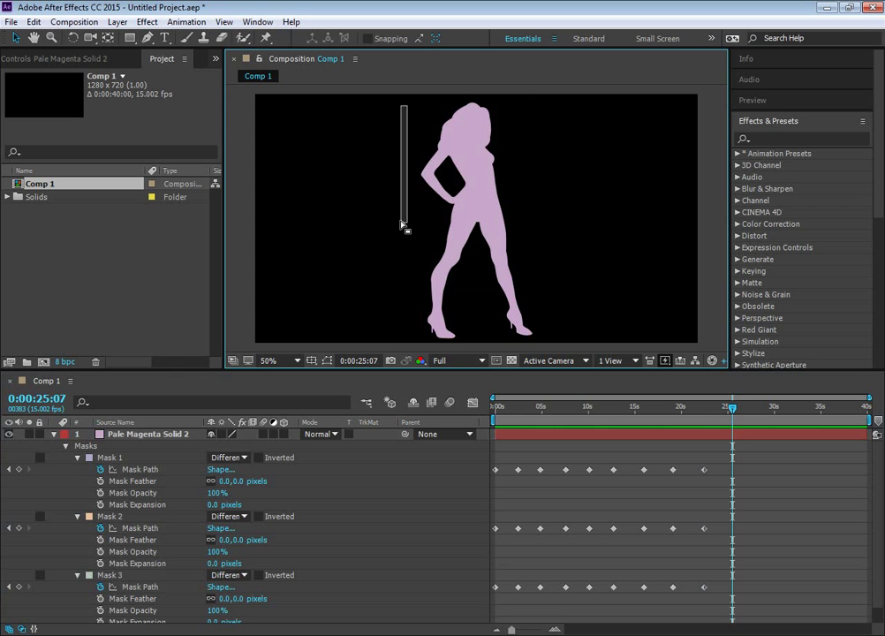
pyautogui.click(33, 21)
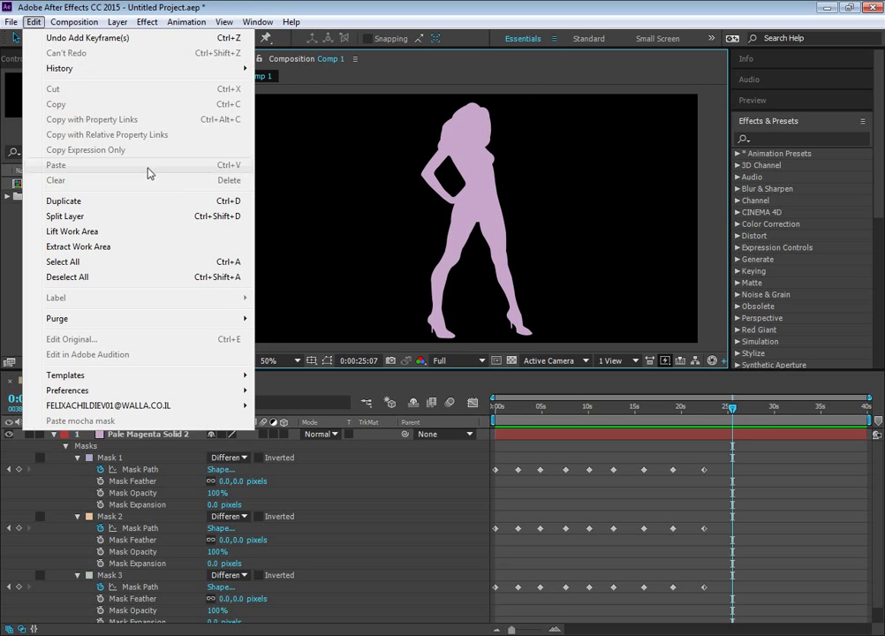
pyautogui.moveTo(74, 21)
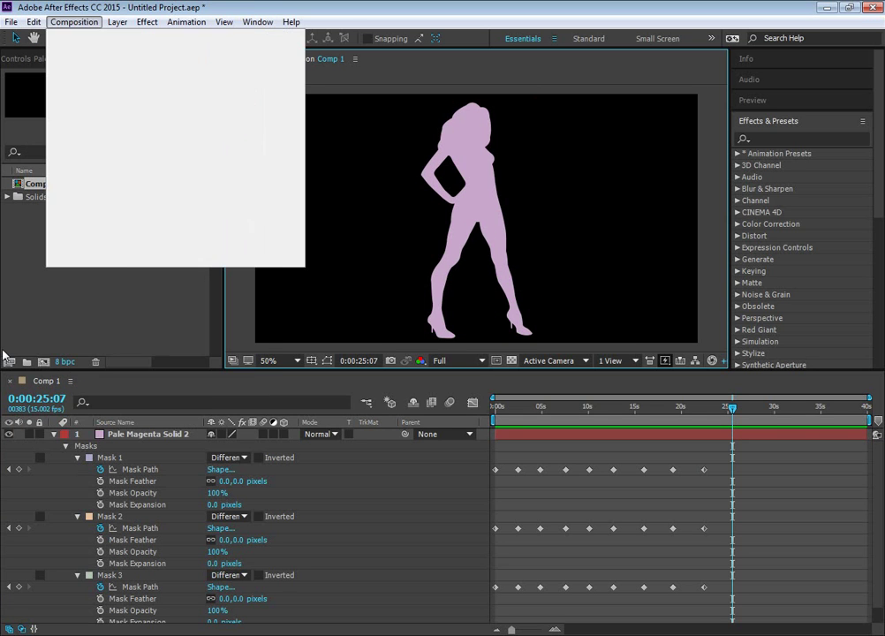
pyautogui.click(128, 469)
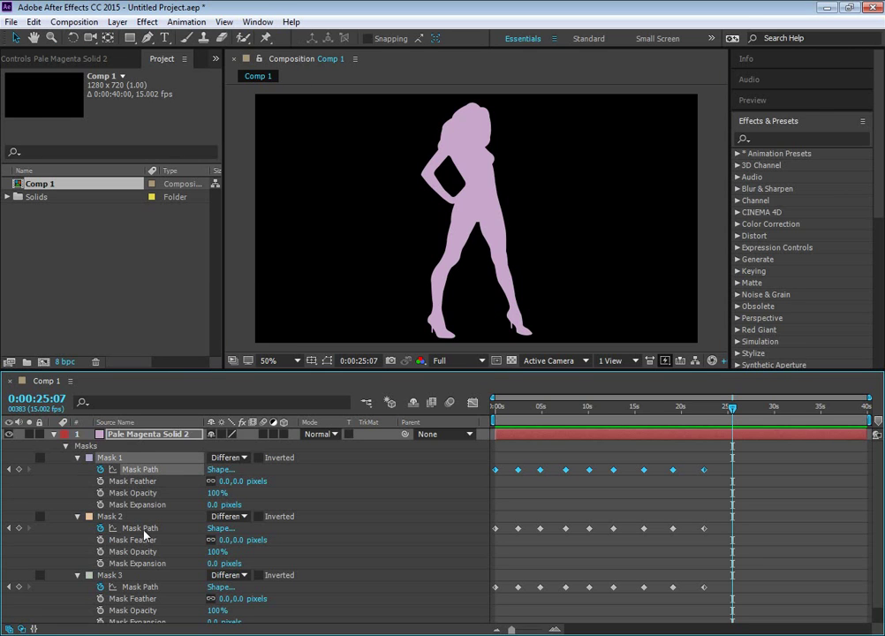
pyautogui.keyDown('shift'); pyautogui.click(141, 528); pyautogui.keyUp('shift')
pyautogui.keyDown('shift'); pyautogui.click(141, 587); pyautogui.keyUp('shift')
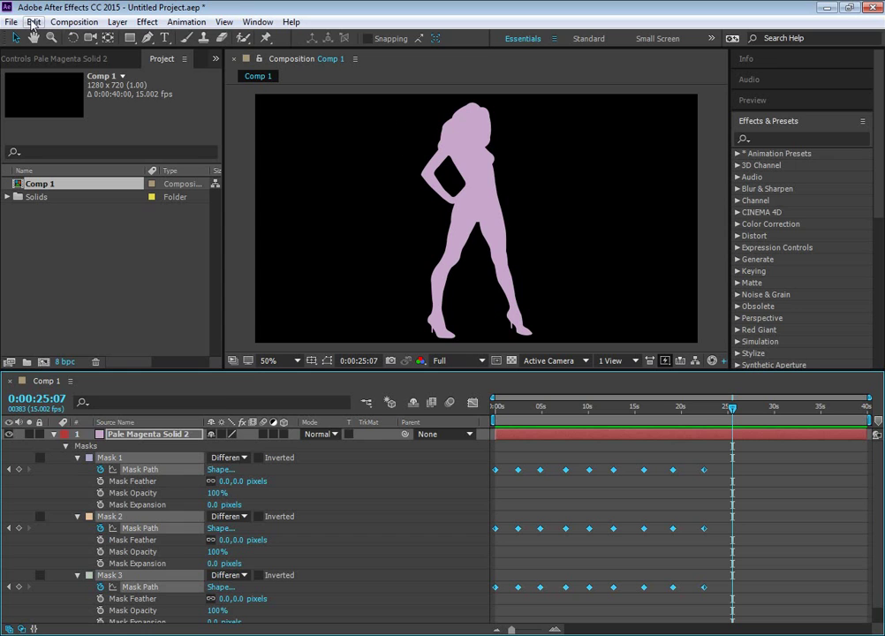
pyautogui.click(33, 21)
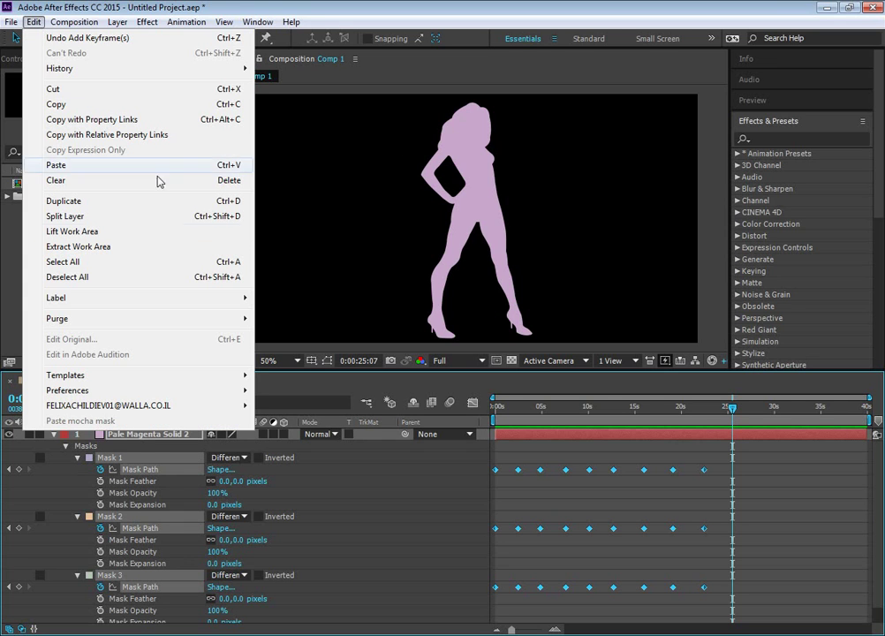
pyautogui.click(78, 166)
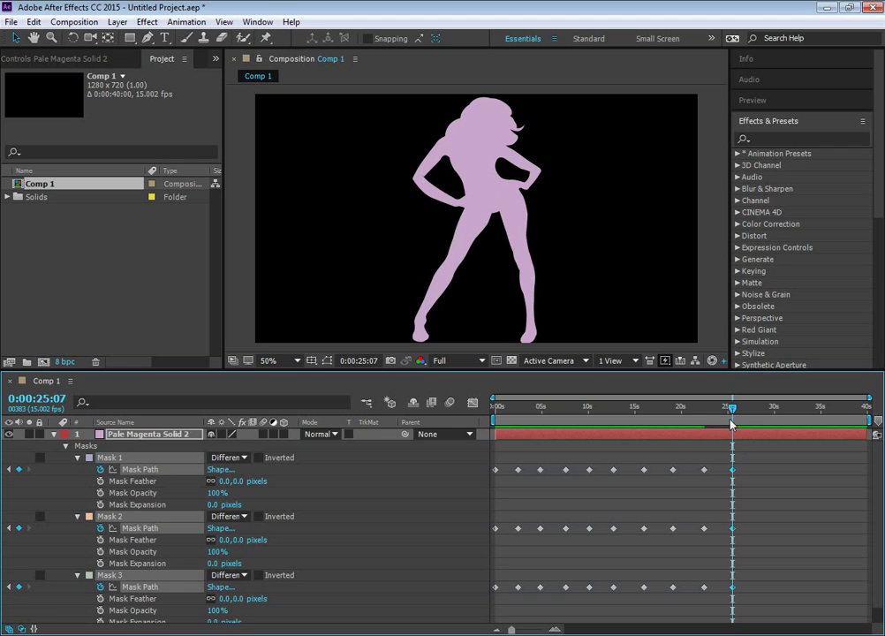
# - Add mask path keyframes at 0:00:29:05 and preview the full morph from the start
pyautogui.moveTo(732, 412); pyautogui.dragTo(768, 408)
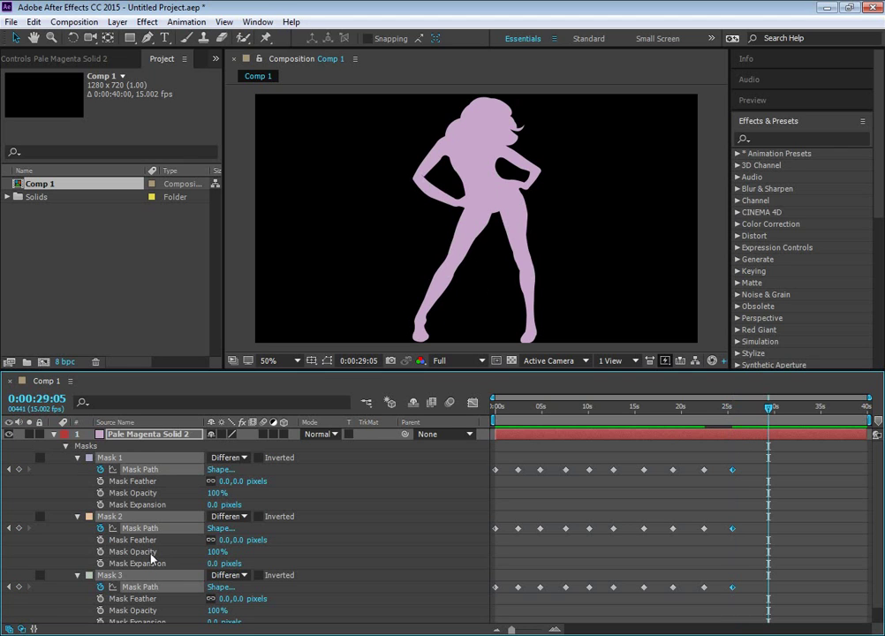
pyautogui.click(19, 469)
pyautogui.moveTo(770, 410); pyautogui.dragTo(449, 449)
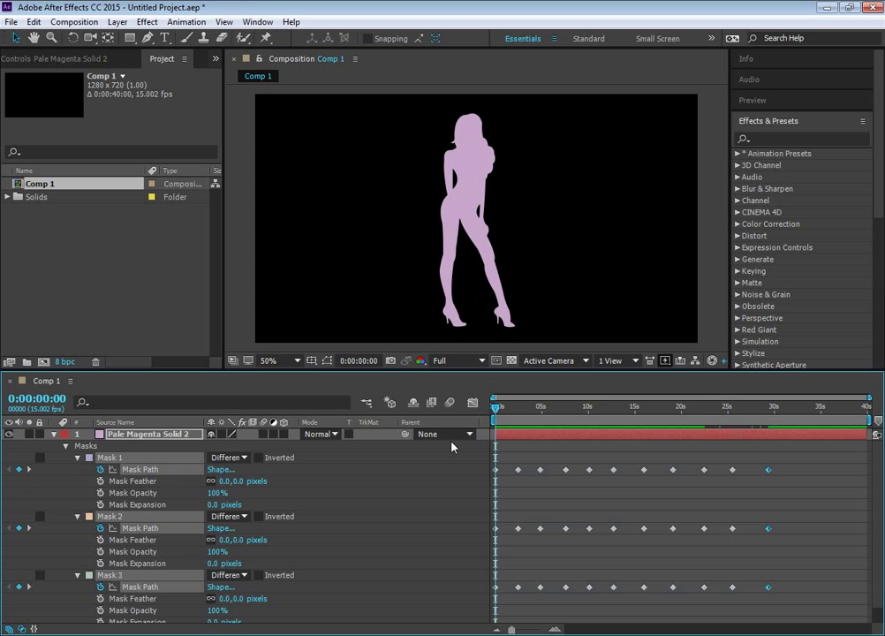
pyautogui.press('space')
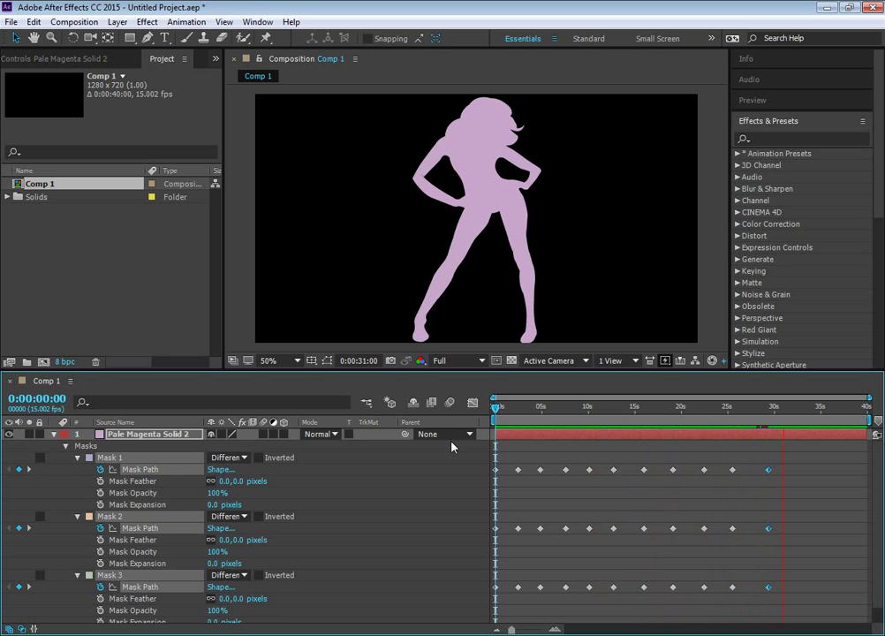
pyautogui.press('space')
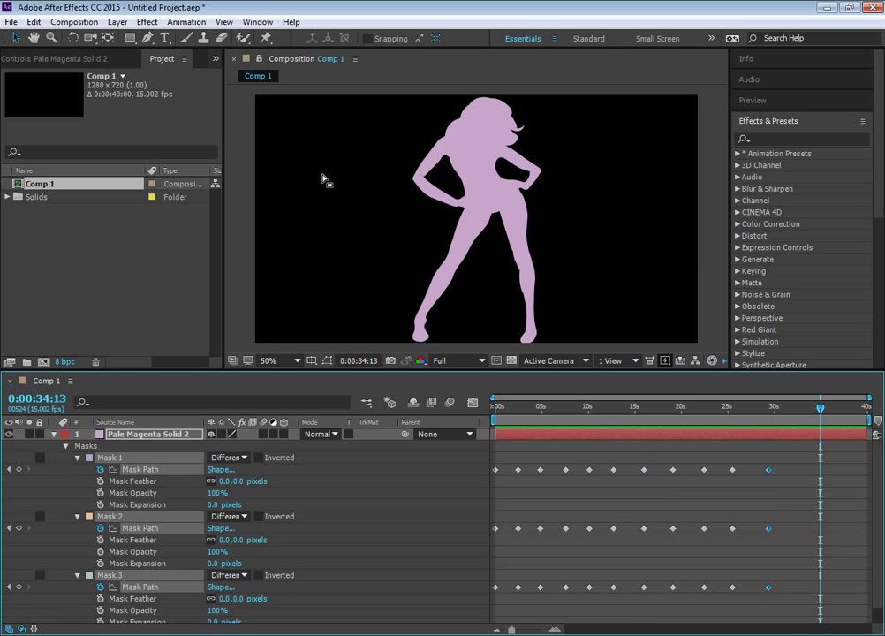
# - Collapse the layer's mask properties in the timeline
pyautogui.scroll(-1, 338, 498)
pyautogui.scroll(1, 338, 499)
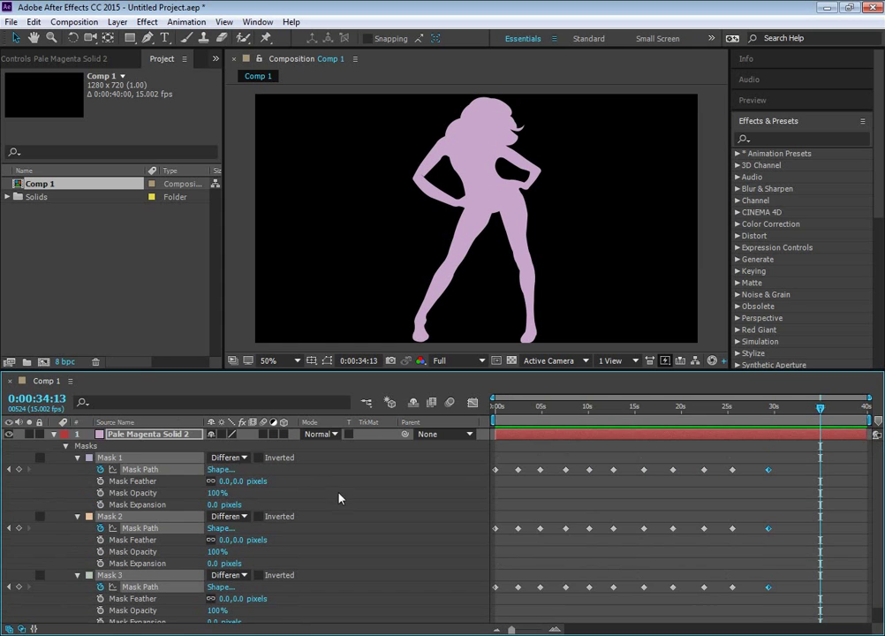
pyautogui.click(52, 434)
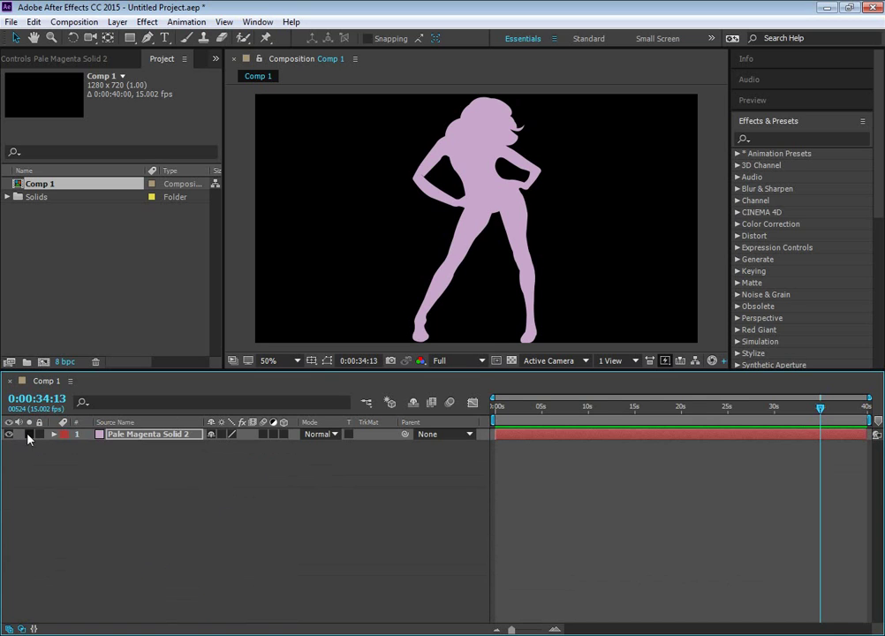
# - Create a full-frame solid in colour A6CCAE, named Pale Green Solid 1, and expand it
pyautogui.rightClick(184, 484)
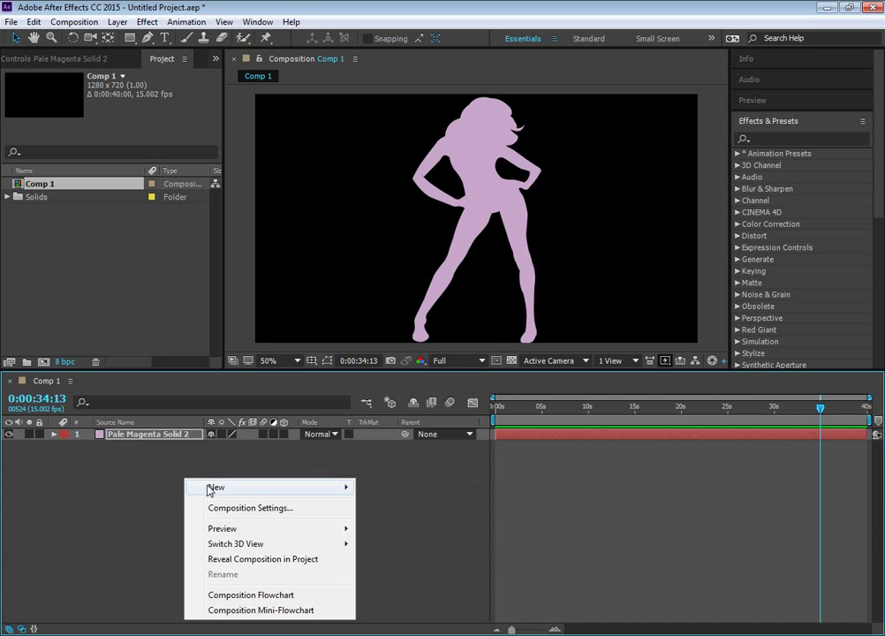
pyautogui.moveTo(213, 490)
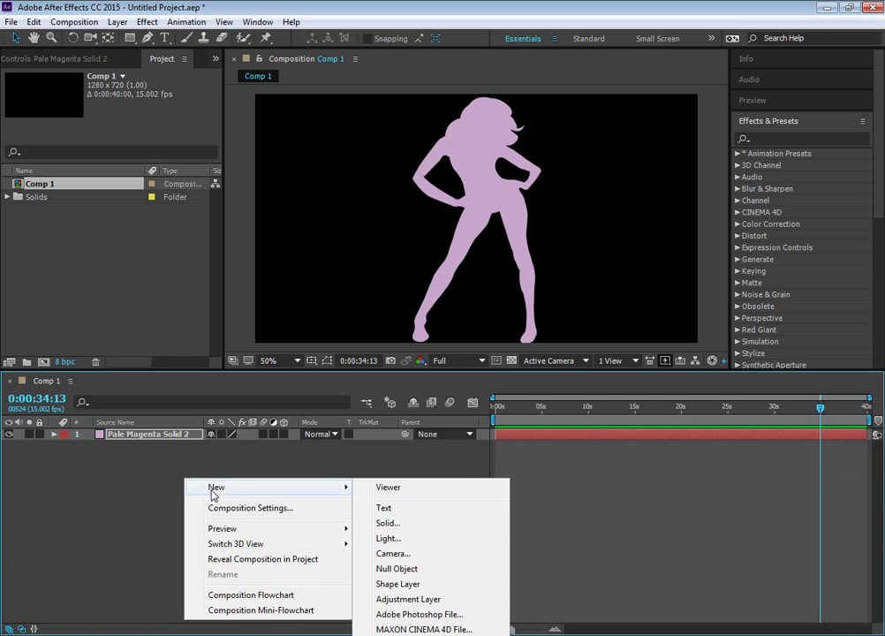
pyautogui.click(395, 528)
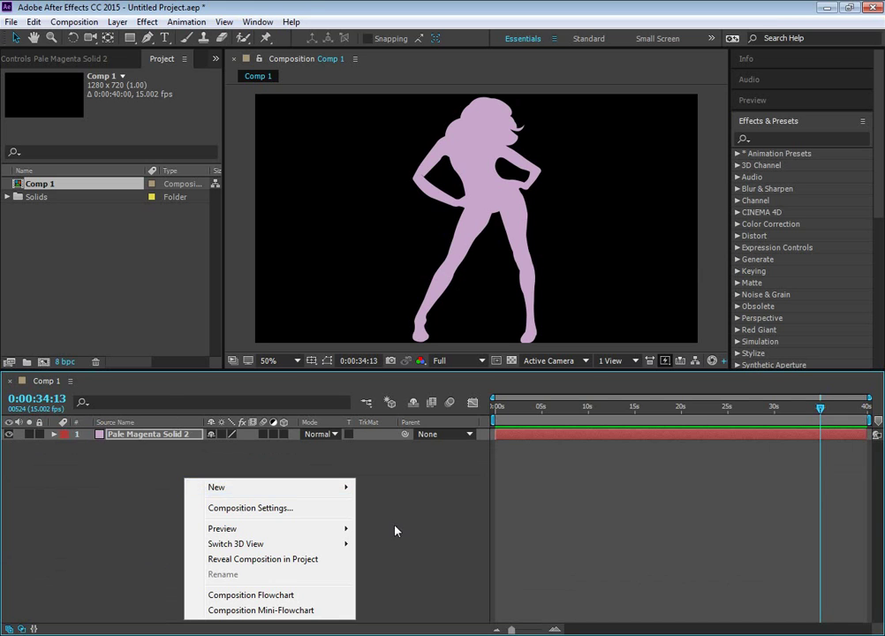
pyautogui.click(159, 246)
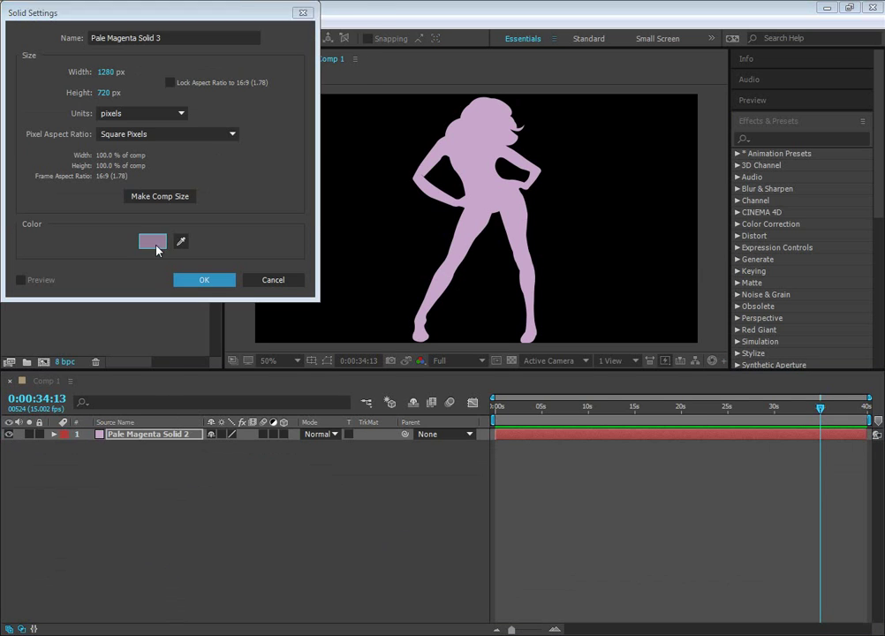
pyautogui.click(212, 145)
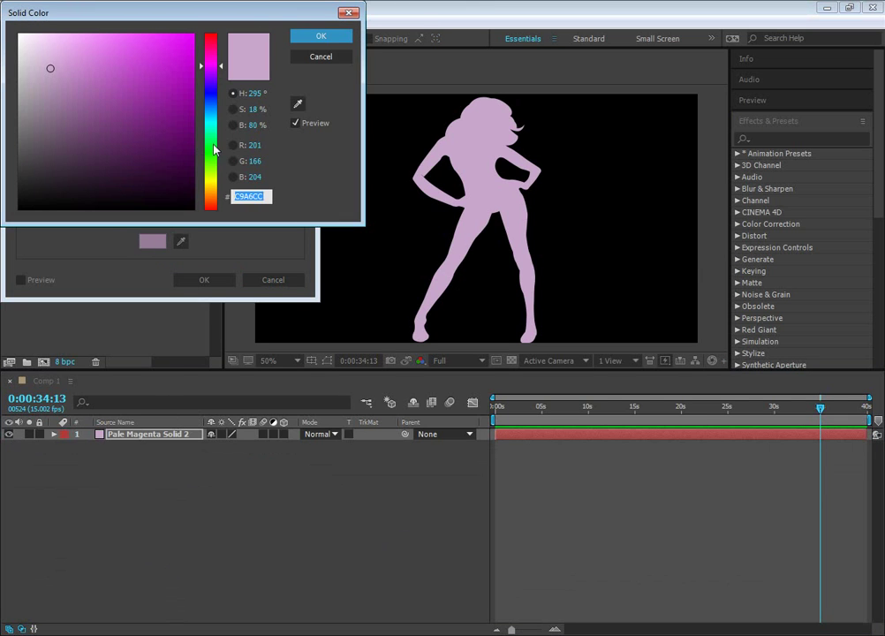
pyautogui.click(321, 36)
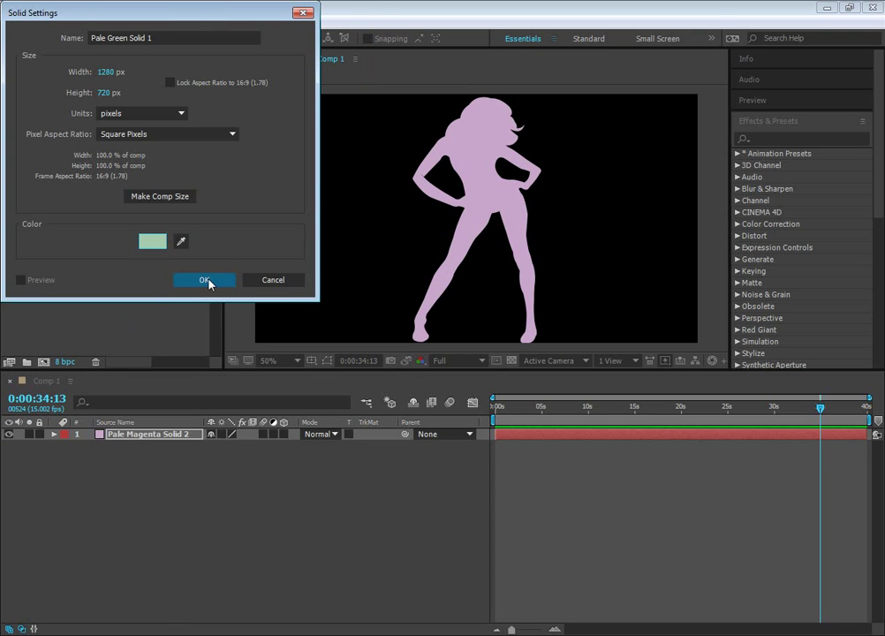
pyautogui.click(207, 281)
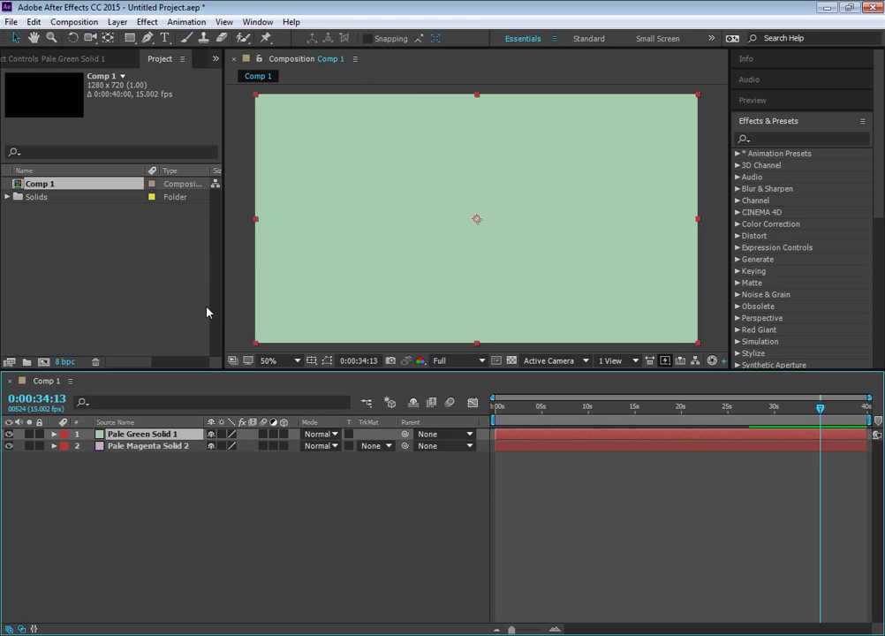
pyautogui.click(53, 434)
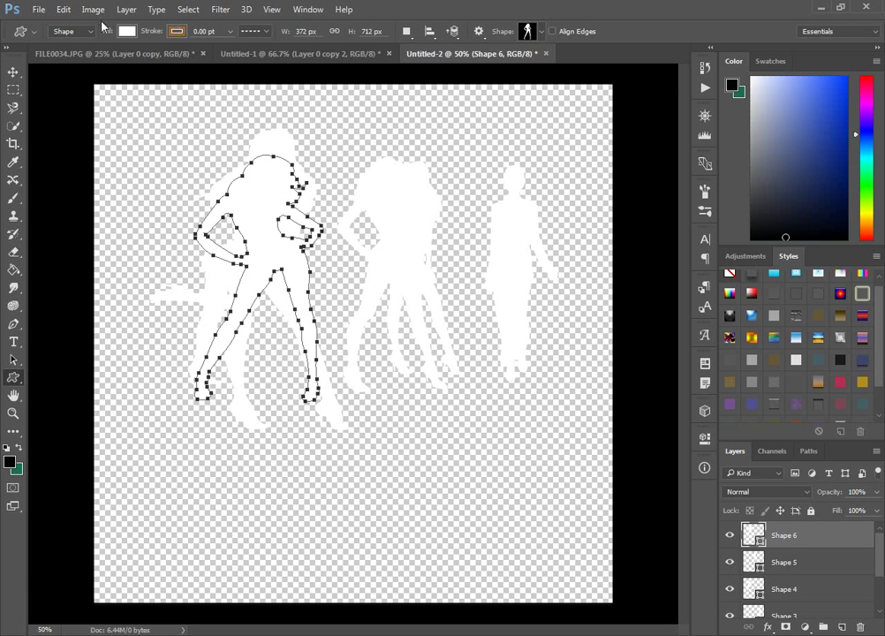
# - Draw a 436 × 688 px woman silhouette as Shape 7 near the canvas centre and copy it
pyautogui.click(540, 31)
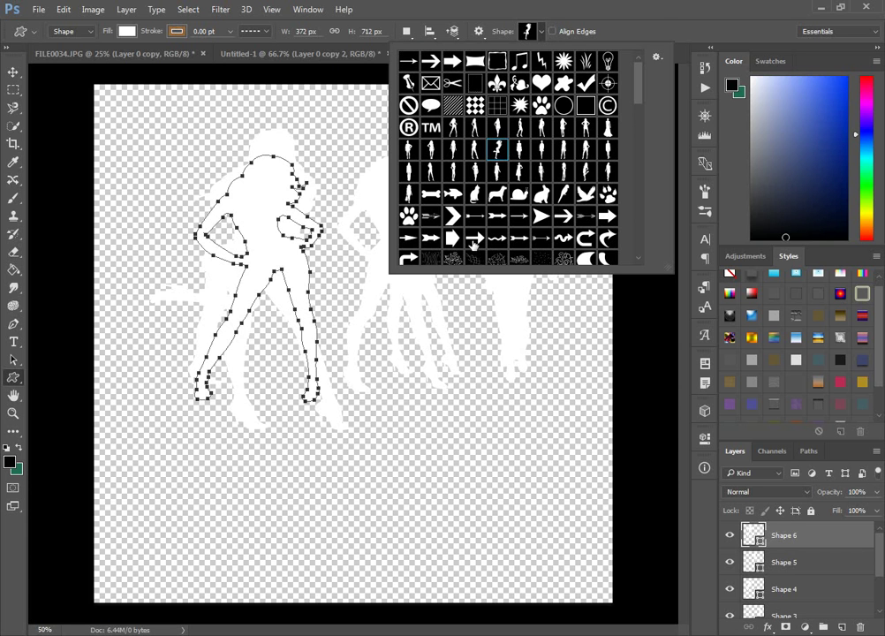
pyautogui.click(273, 138)
pyautogui.moveTo(349, 169)
pyautogui.mouseDown()
pyautogui.moveTo(465, 436)
pyautogui.moveTo(499, 404)
pyautogui.mouseUp()
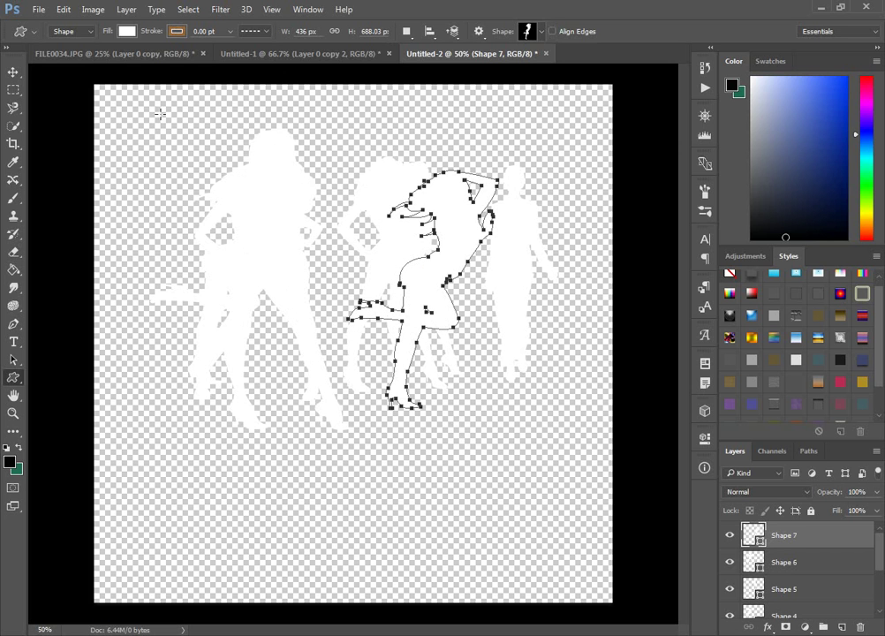
pyautogui.click(64, 11)
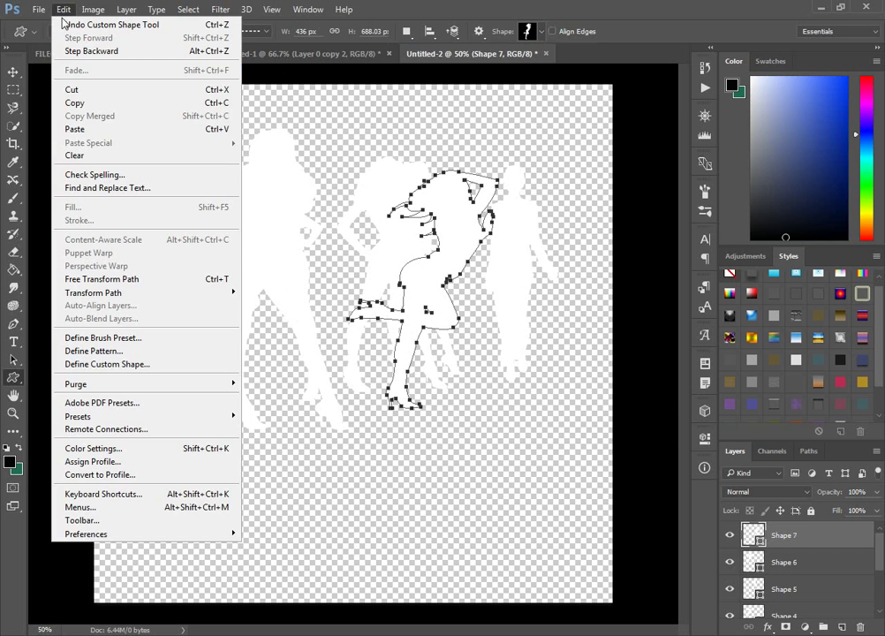
pyautogui.click(98, 102)
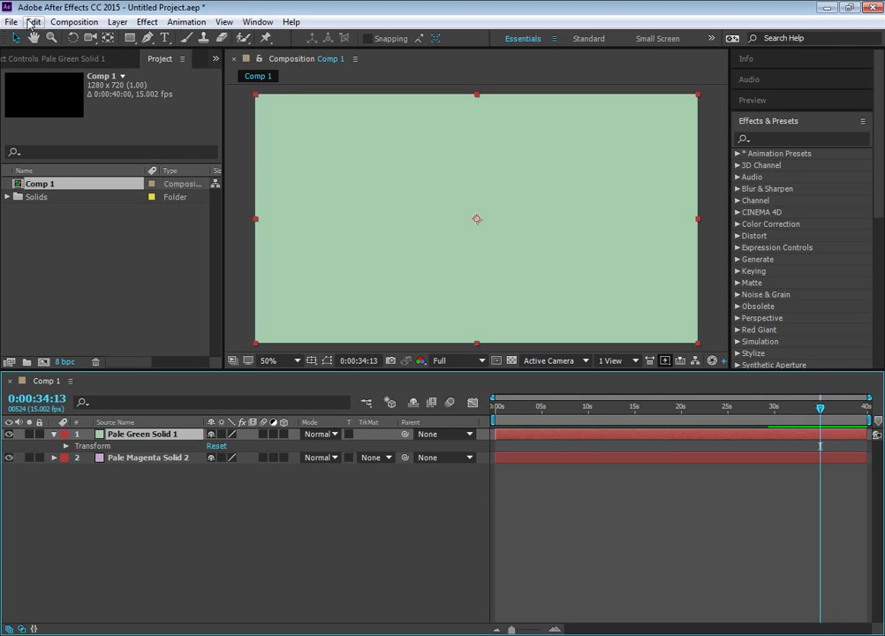
# - Paste the Shape 7 outline as masks on Pale Green Solid 1 and hide the magenta layer
pyautogui.click(33, 22)
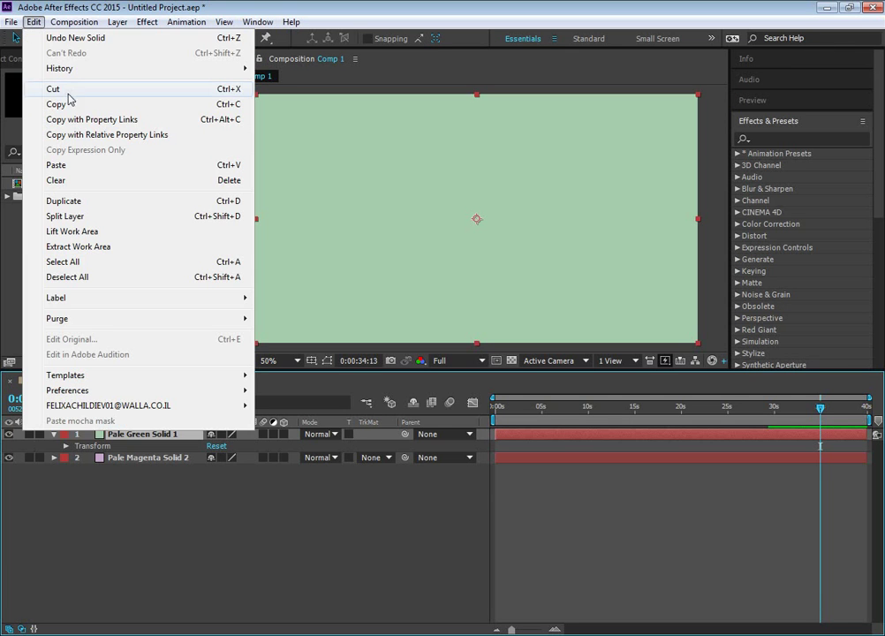
pyautogui.click(57, 165)
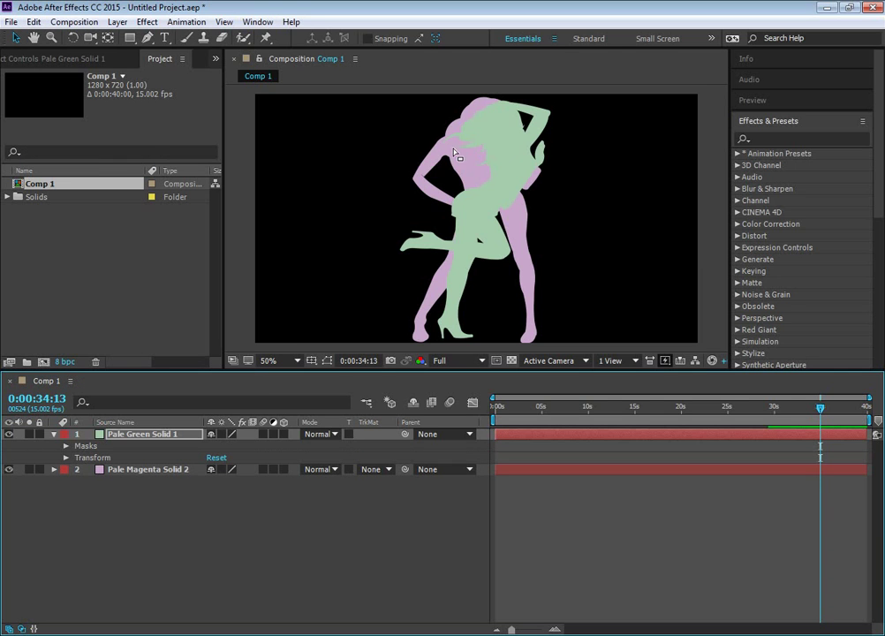
pyautogui.click(11, 470)
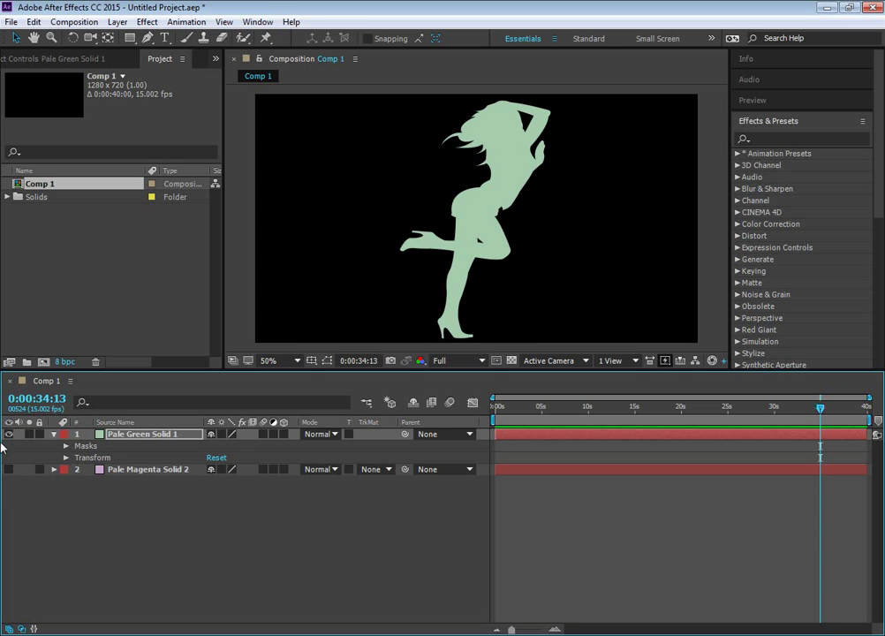
pyautogui.click(9, 469)
pyautogui.click(9, 470)
# - Return to 0:00:00:00 and expand all three masks' properties
pyautogui.moveTo(820, 412); pyautogui.dragTo(486, 444)
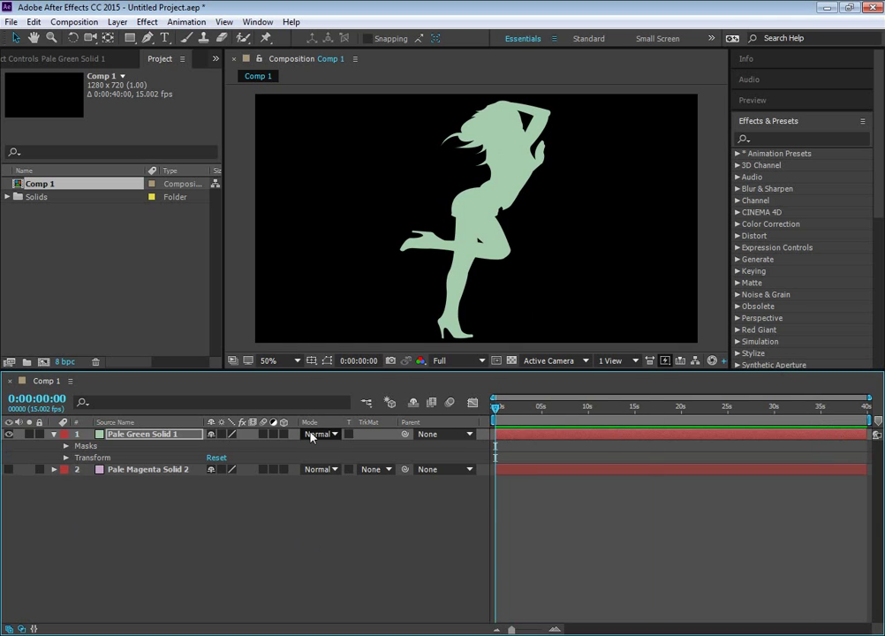
pyautogui.click(64, 445)
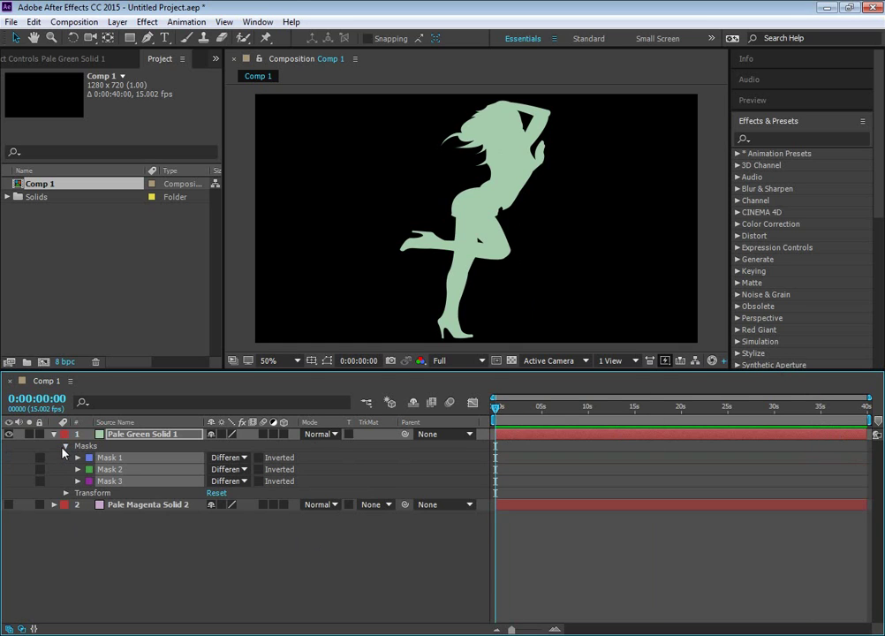
pyautogui.keyDown('ctrl'); pyautogui.click(77, 457); pyautogui.keyUp('ctrl')
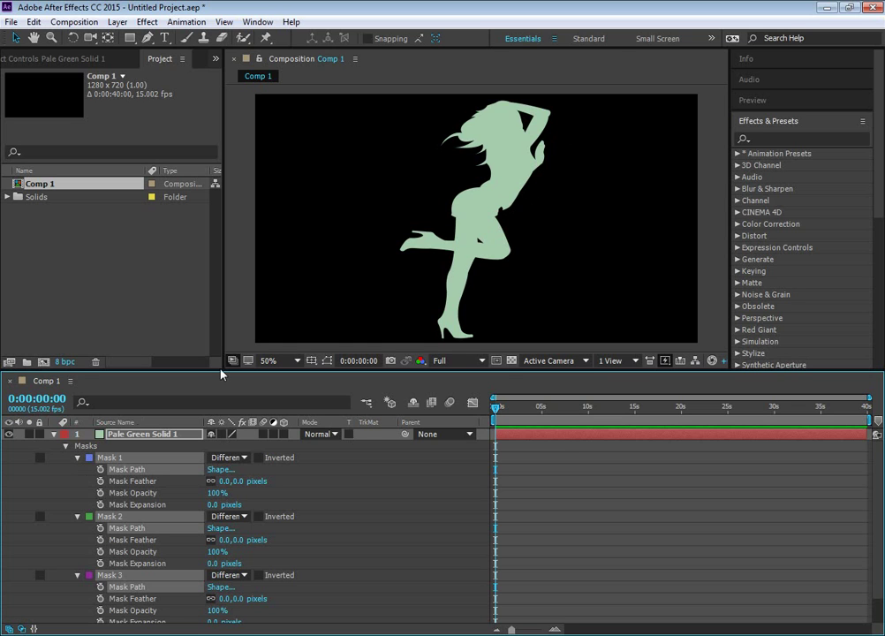
# - Test fading Mask 1's opacity to 0%, leaving it at 100%
pyautogui.click(214, 492)
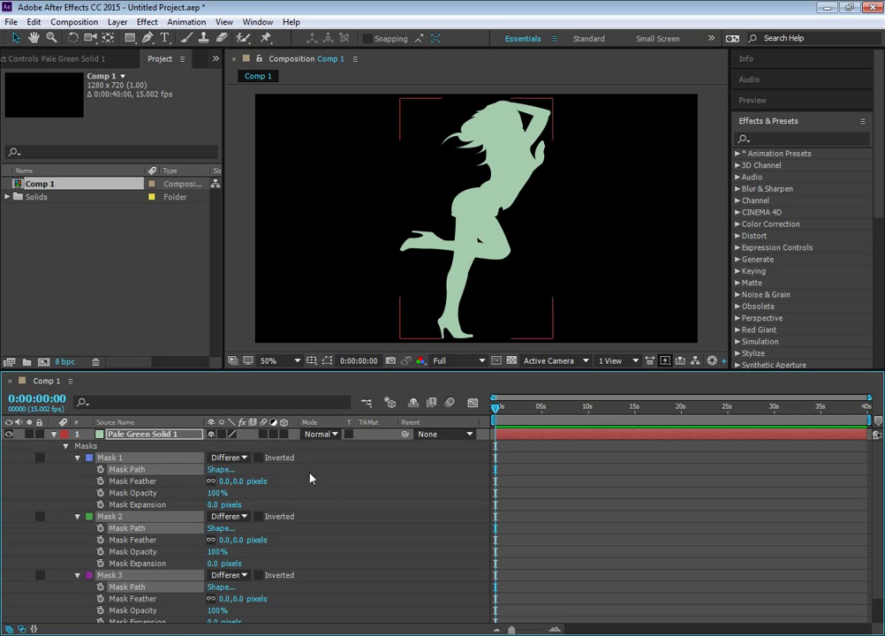
pyautogui.click(136, 467)
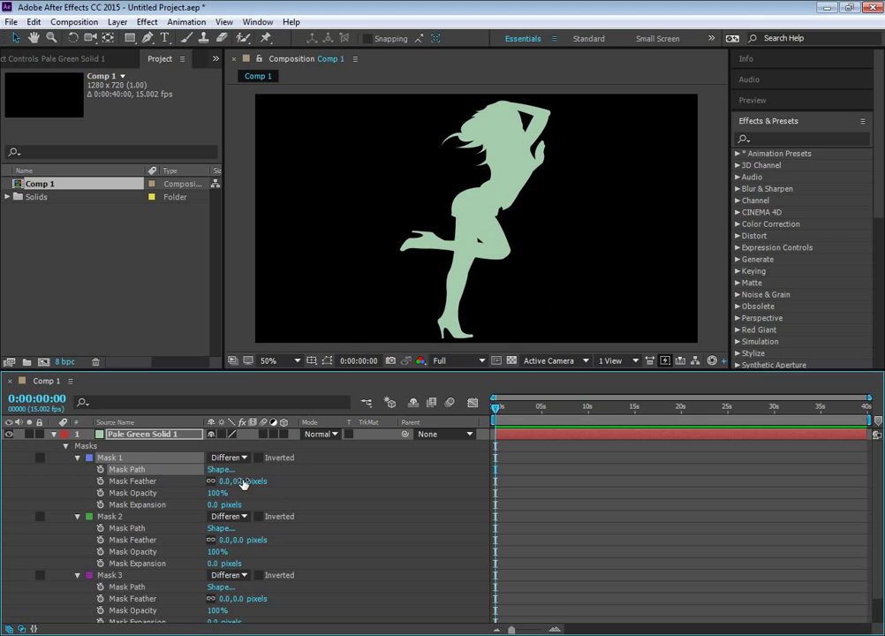
pyautogui.click(323, 484)
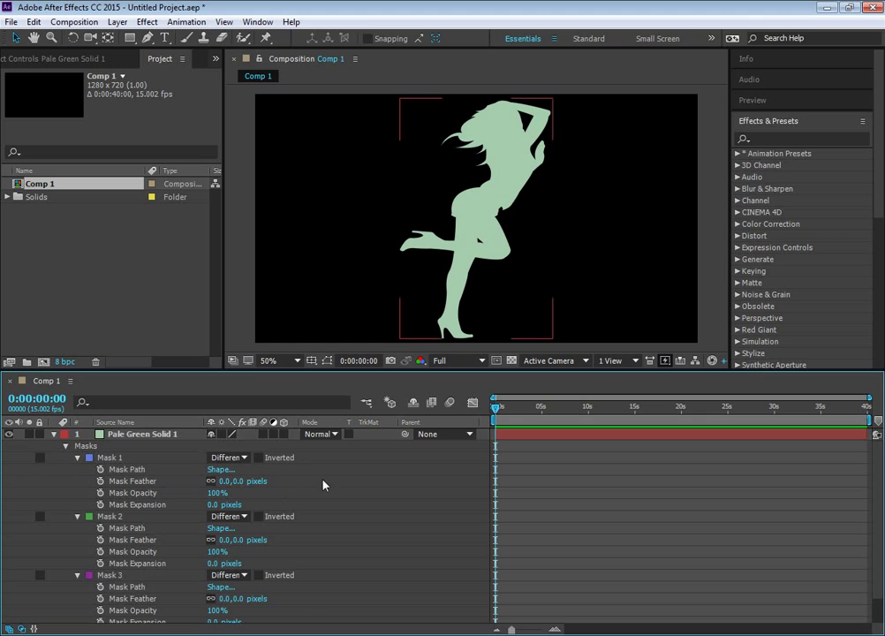
pyautogui.click(136, 472)
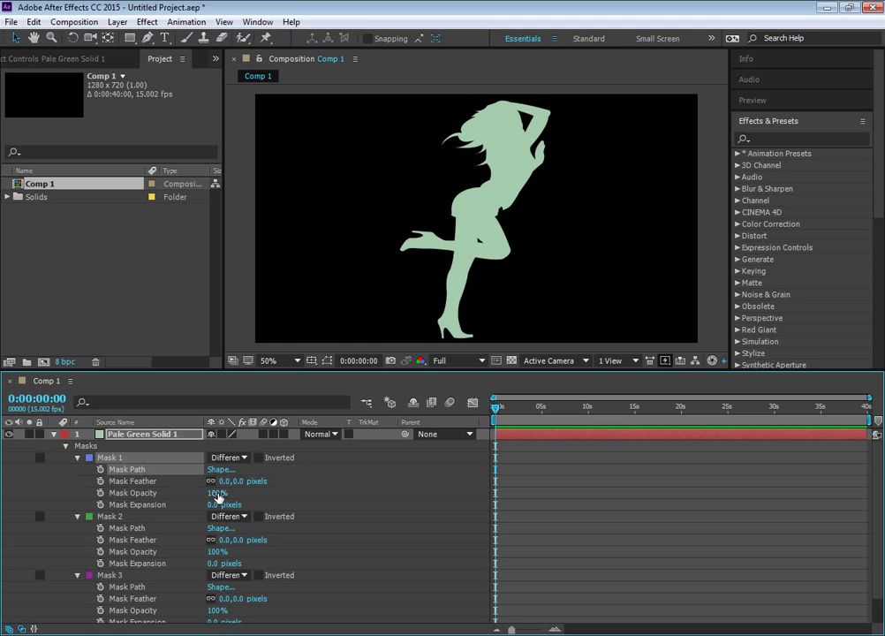
pyautogui.moveTo(217, 497)
pyautogui.mouseDown()
pyautogui.moveTo(134, 492)
pyautogui.moveTo(353, 468)
pyautogui.mouseUp()
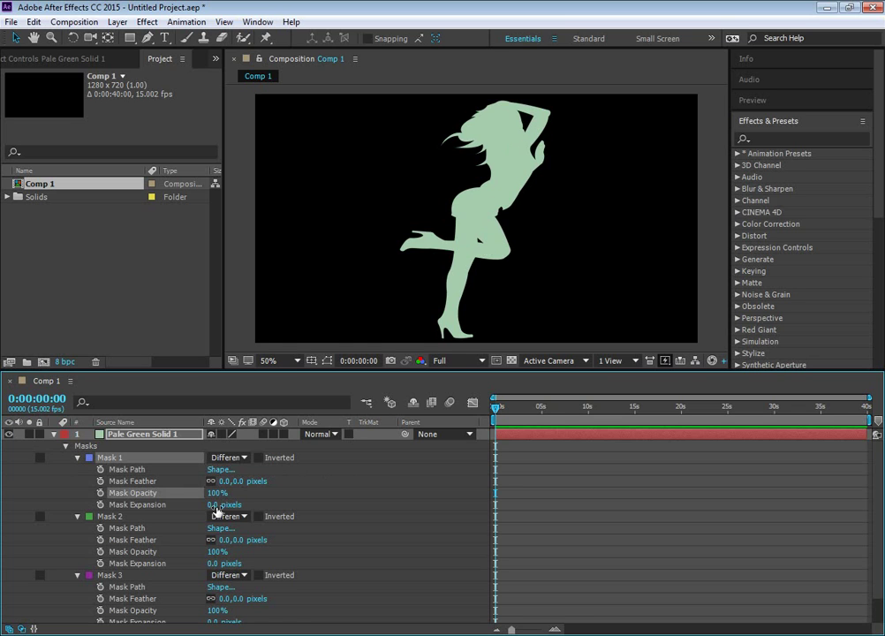
pyautogui.moveTo(213, 492); pyautogui.dragTo(255, 486)
# - Lower Mask 2's opacity to 56%
pyautogui.click(217, 551)
pyautogui.click(190, 540)
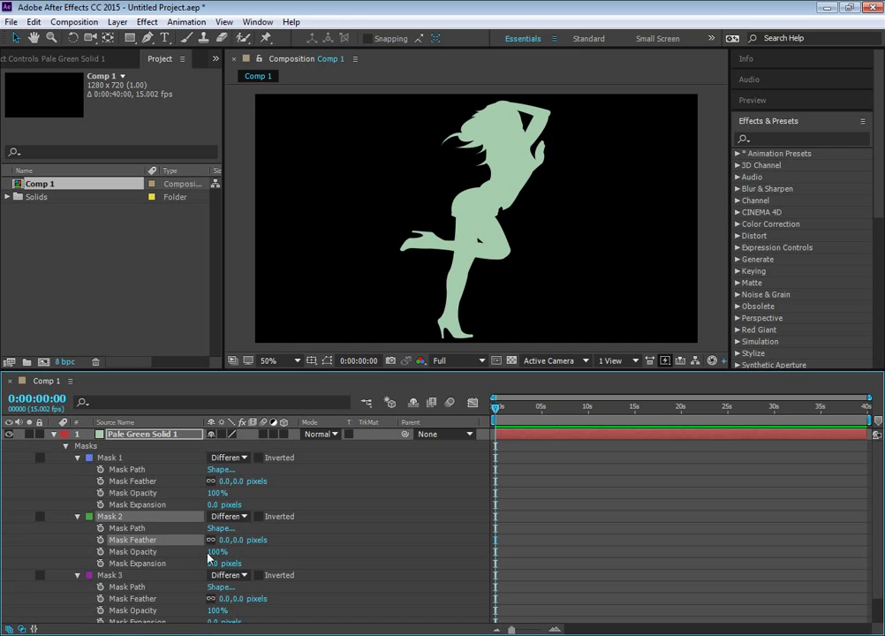
pyautogui.click(141, 527)
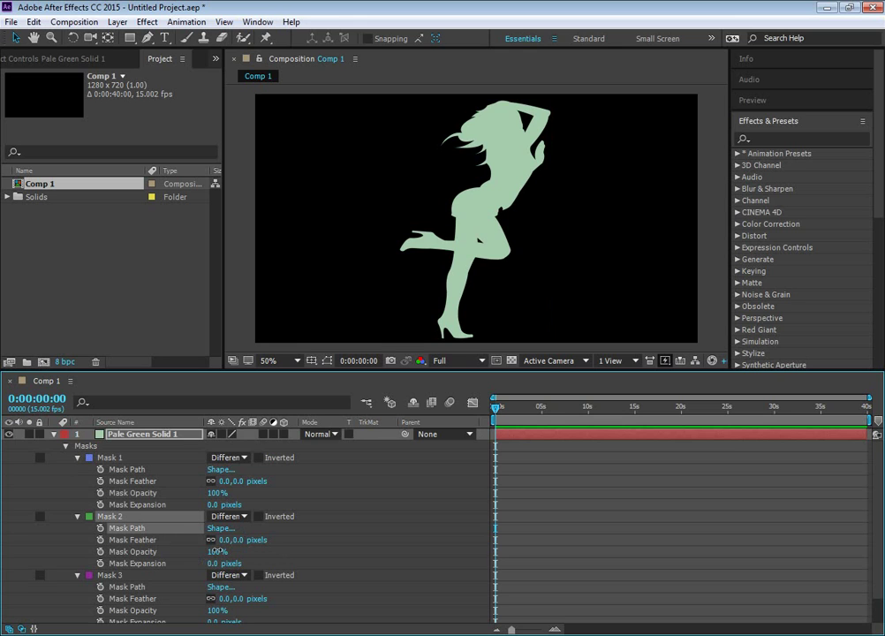
pyautogui.moveTo(216, 551); pyautogui.dragTo(103, 562)
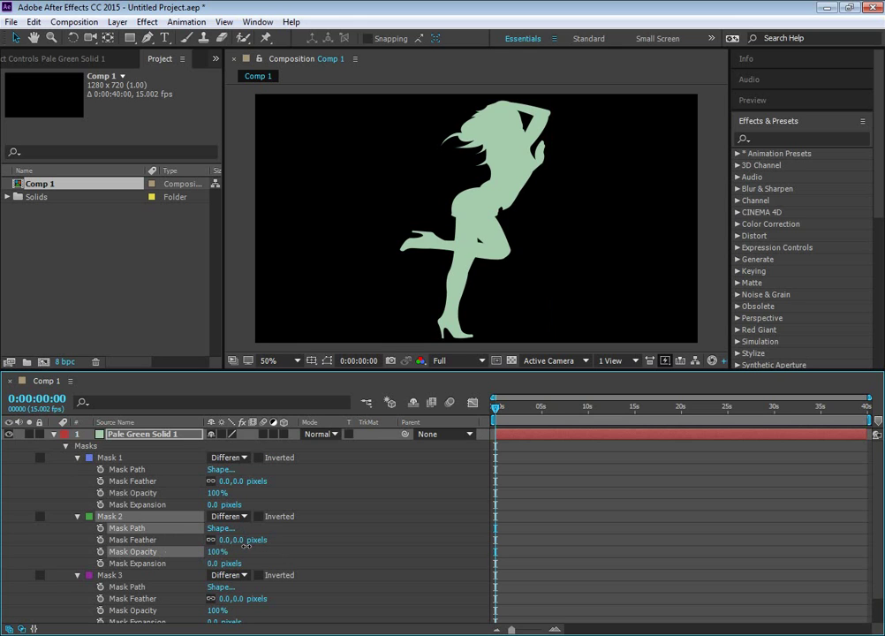
pyautogui.hotkey('ctrl', 'z')
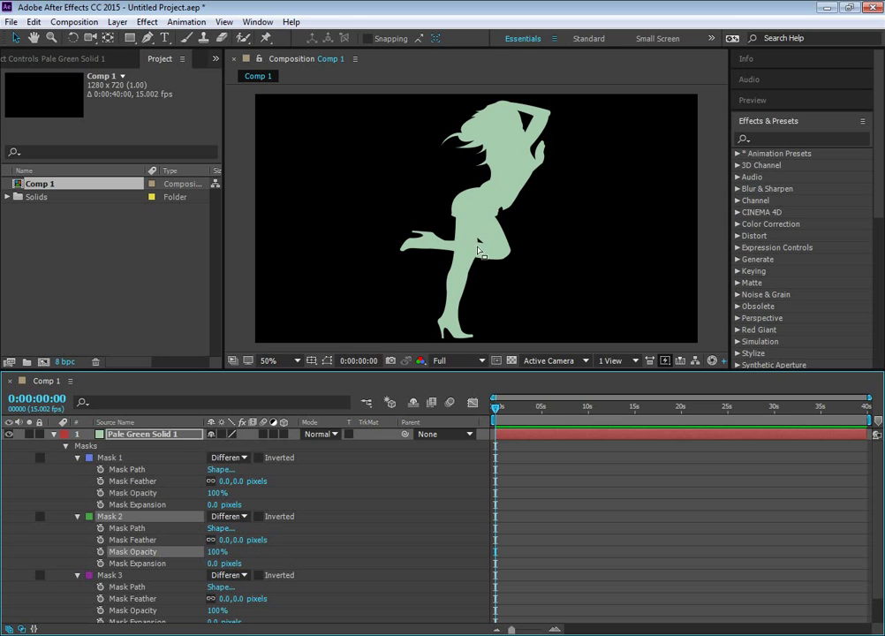
pyautogui.moveTo(216, 551)
pyautogui.mouseDown()
pyautogui.moveTo(186, 558)
pyautogui.moveTo(297, 572)
pyautogui.mouseUp()
# - Turn on Mask Path keyframing for Masks 1–3 at 0:00:00:00
pyautogui.click(118, 471)
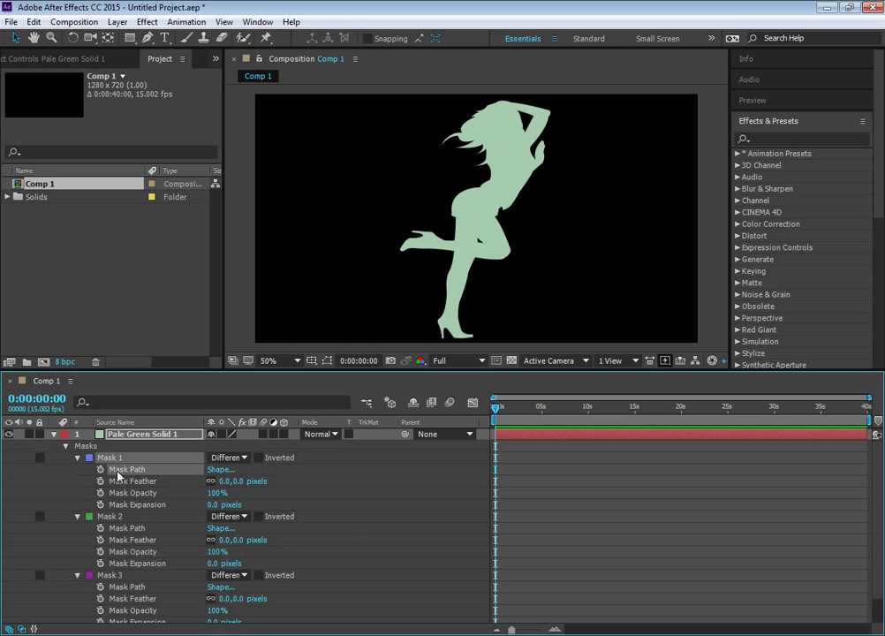
pyautogui.keyDown('shift'); pyautogui.click(128, 528); pyautogui.keyUp('shift')
pyautogui.keyDown('shift'); pyautogui.click(174, 586); pyautogui.keyUp('shift')
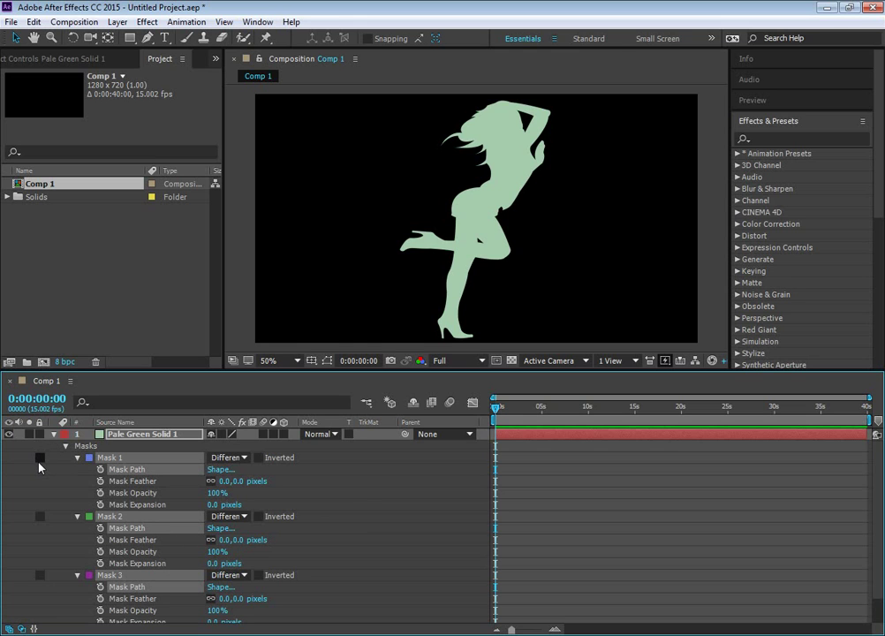
pyautogui.click(100, 473)
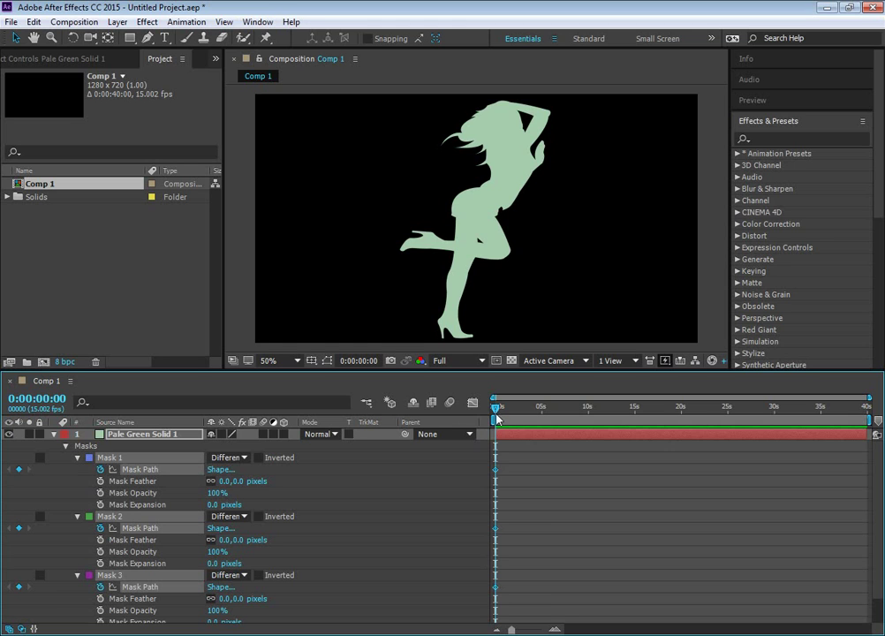
# - Add Mask Path keyframes for all three masks at 0:00:02:07
pyautogui.moveTo(495, 413); pyautogui.dragTo(518, 407)
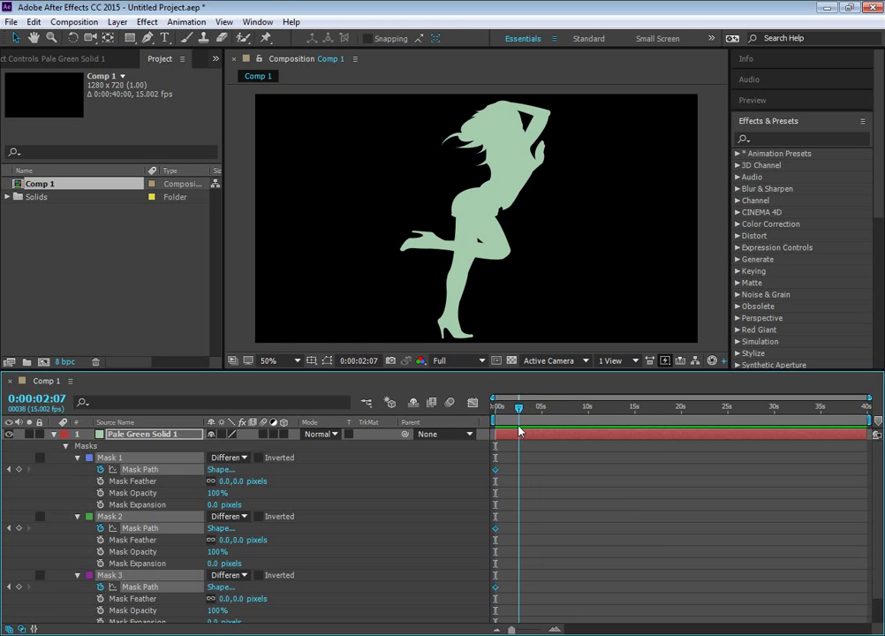
pyautogui.click(19, 469)
pyautogui.moveTo(518, 408); pyautogui.dragTo(548, 408)
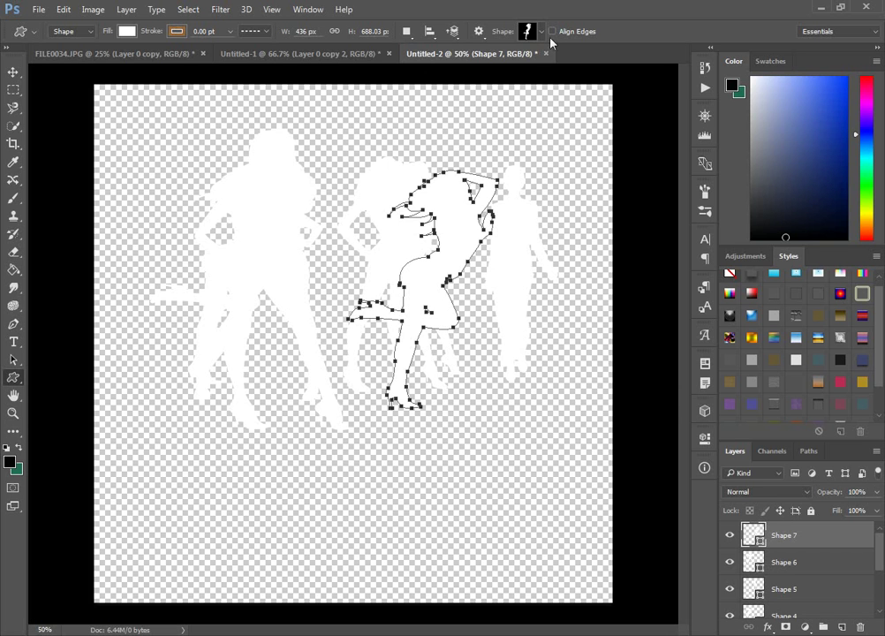
# - Draw the standing girl silhouette over the left figure as Shape 8
pyautogui.click(542, 34)
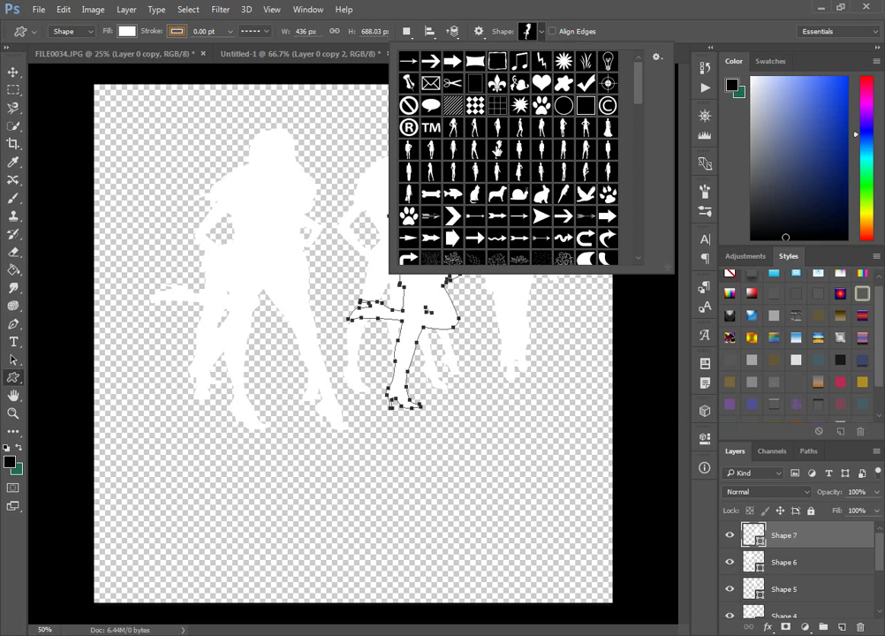
pyautogui.click(431, 149)
pyautogui.moveTo(179, 147); pyautogui.dragTo(316, 390)
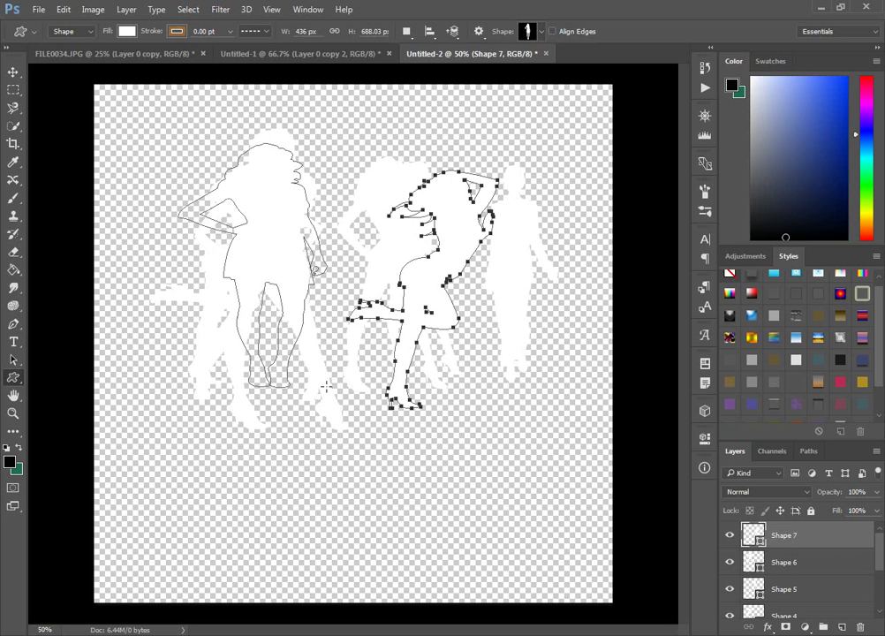
pyautogui.click(66, 8)
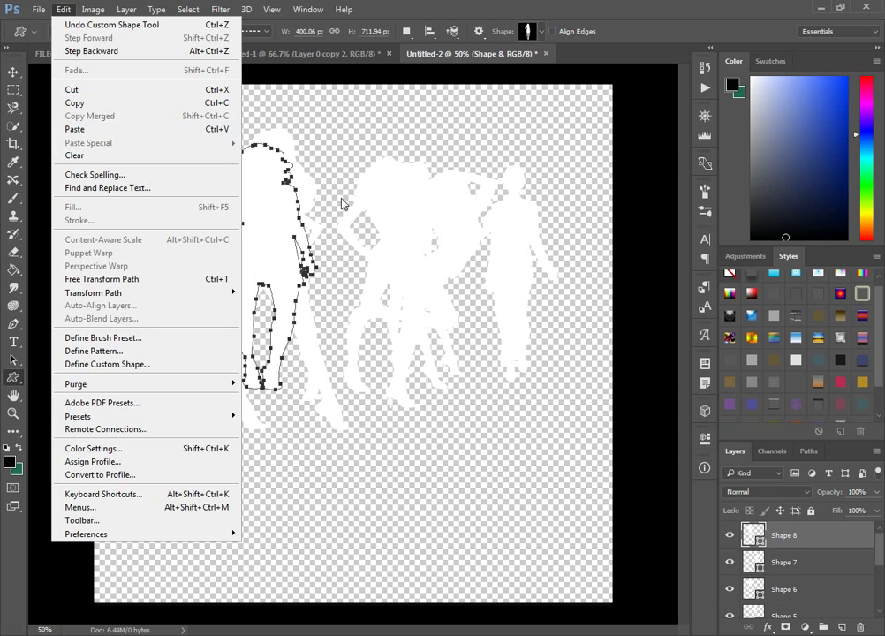
pyautogui.click(389, 261)
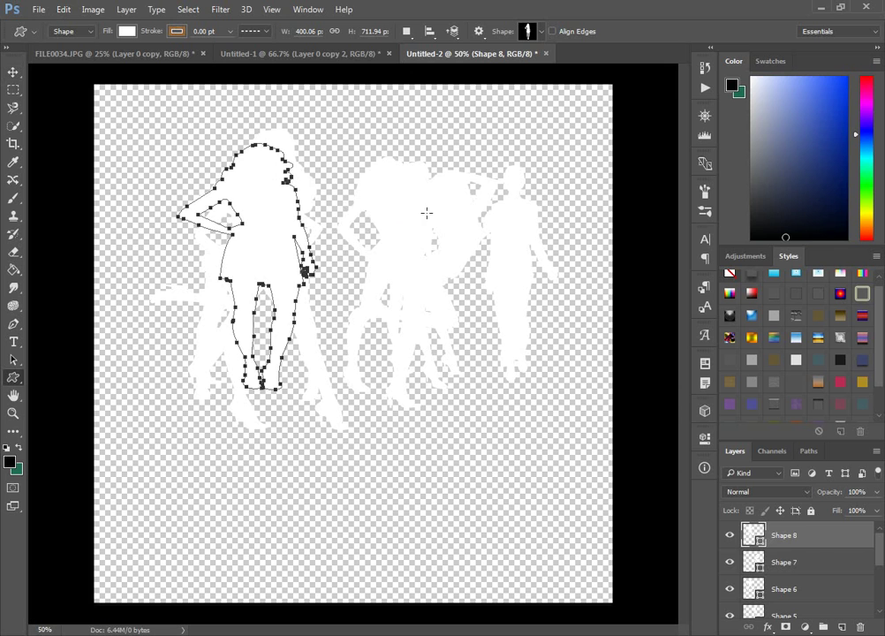
# - Reselect the Shape 8 layer and copy its silhouette path
pyautogui.click(781, 561)
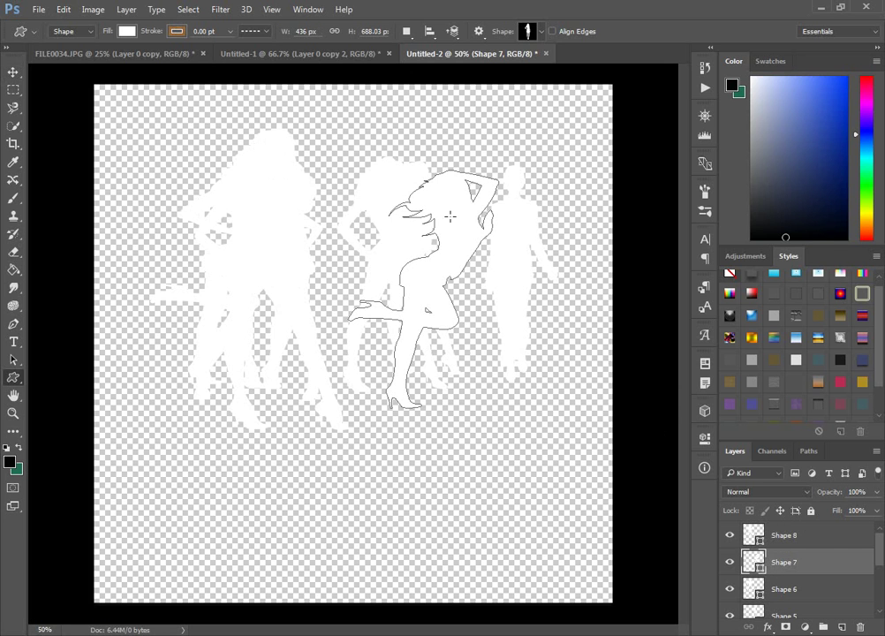
pyautogui.click(794, 534)
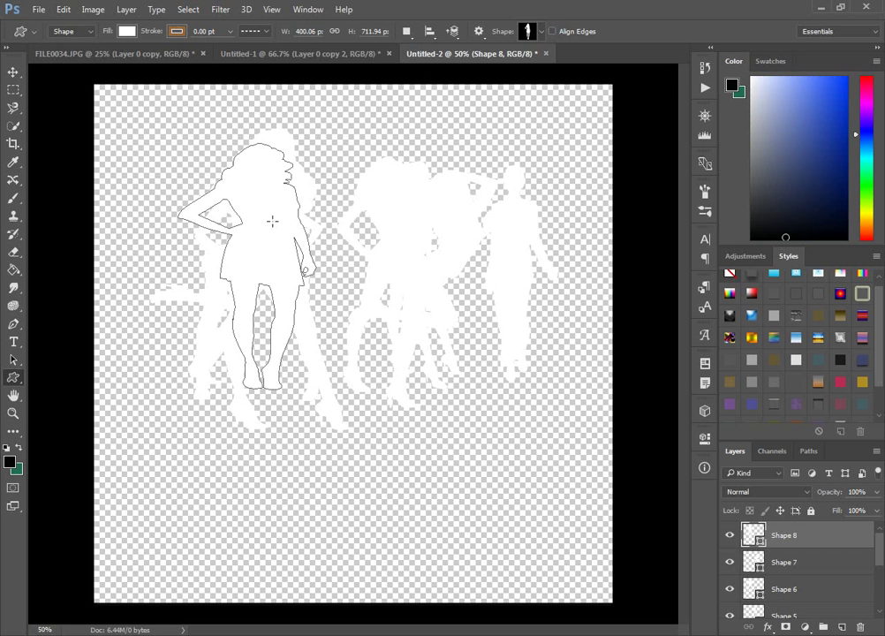
pyautogui.click(541, 32)
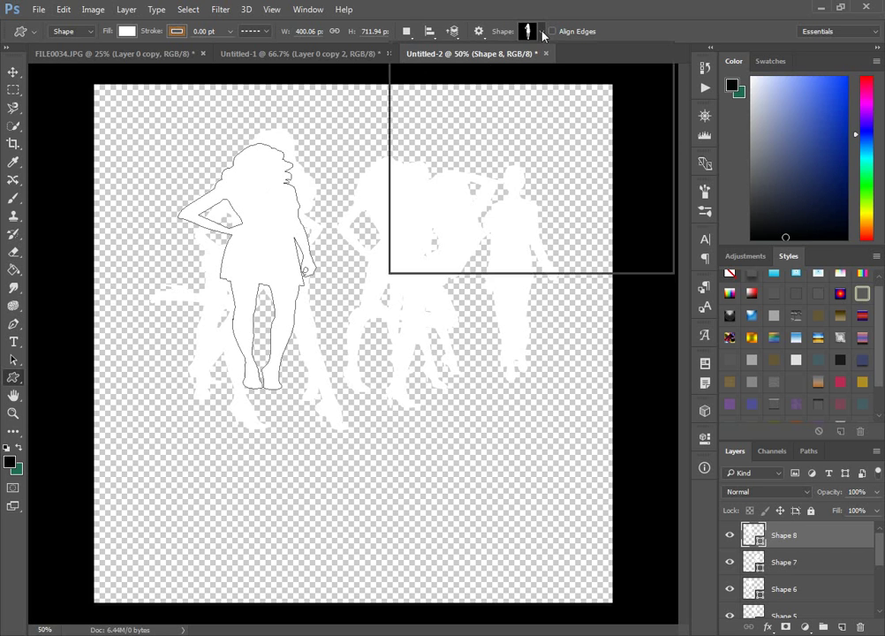
pyautogui.click(67, 10)
pyautogui.click(68, 10)
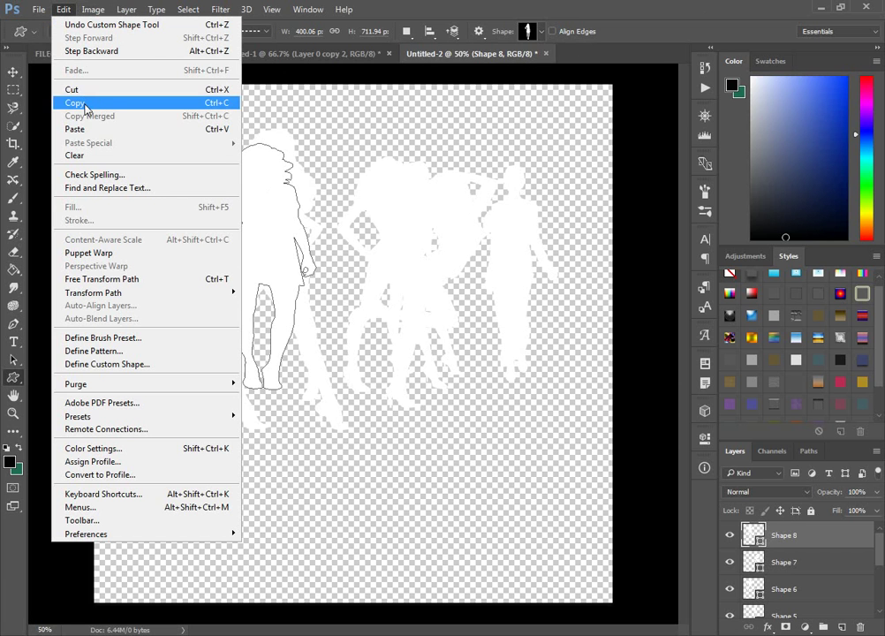
pyautogui.click(267, 227)
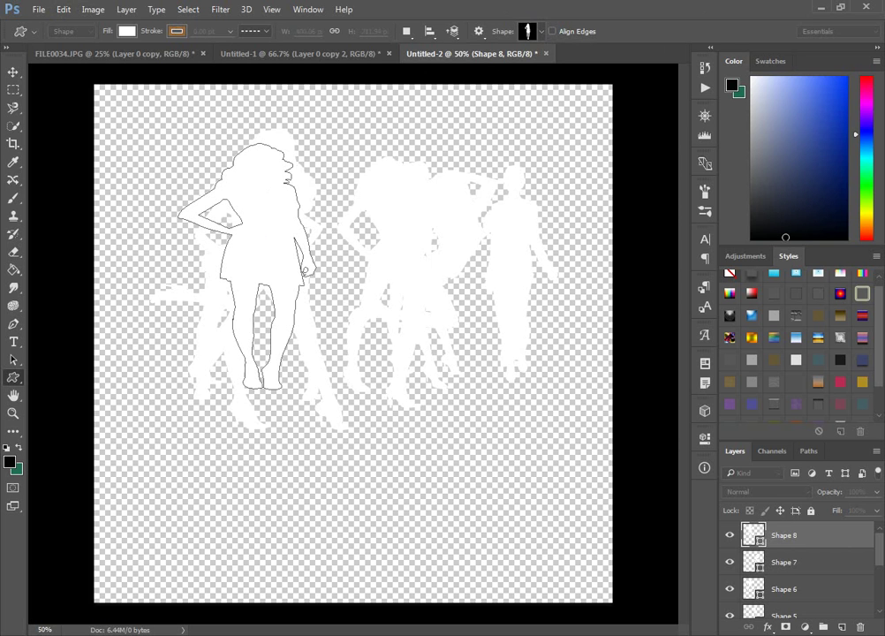
# - Draw a 392 × 698 px Shape 9 silhouette over the middle figures and copy its path
pyautogui.click(541, 32)
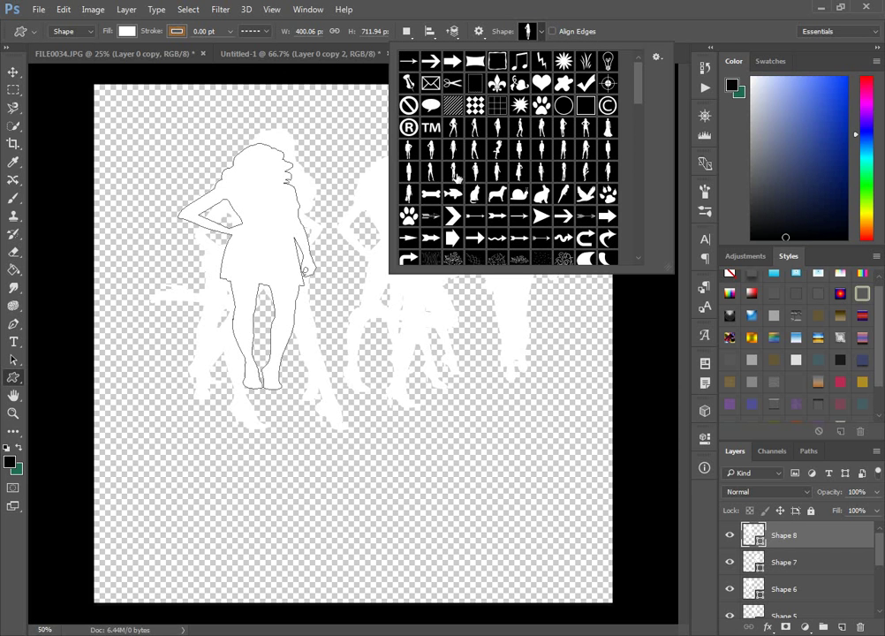
pyautogui.moveTo(339, 156); pyautogui.dragTo(472, 397)
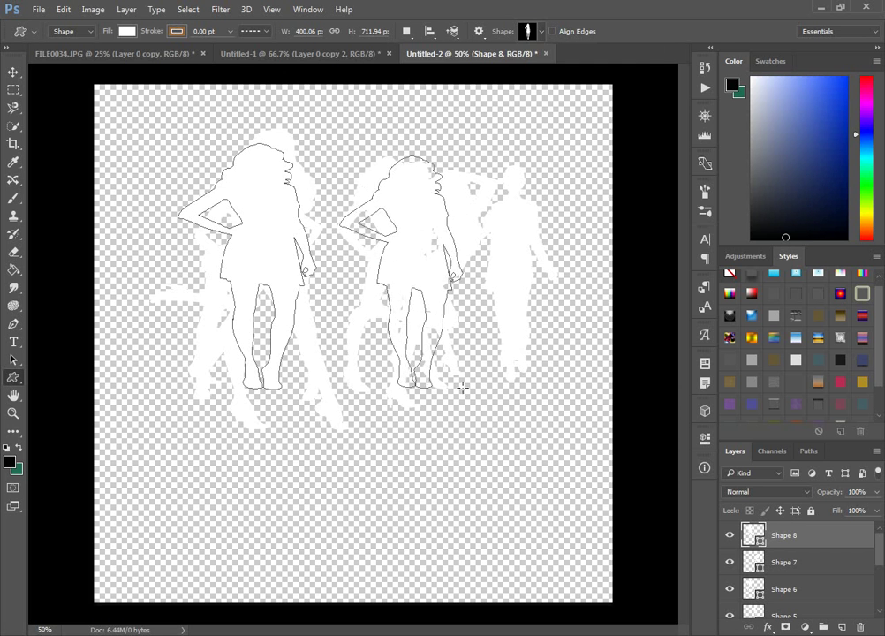
pyautogui.click(62, 10)
pyautogui.click(87, 114)
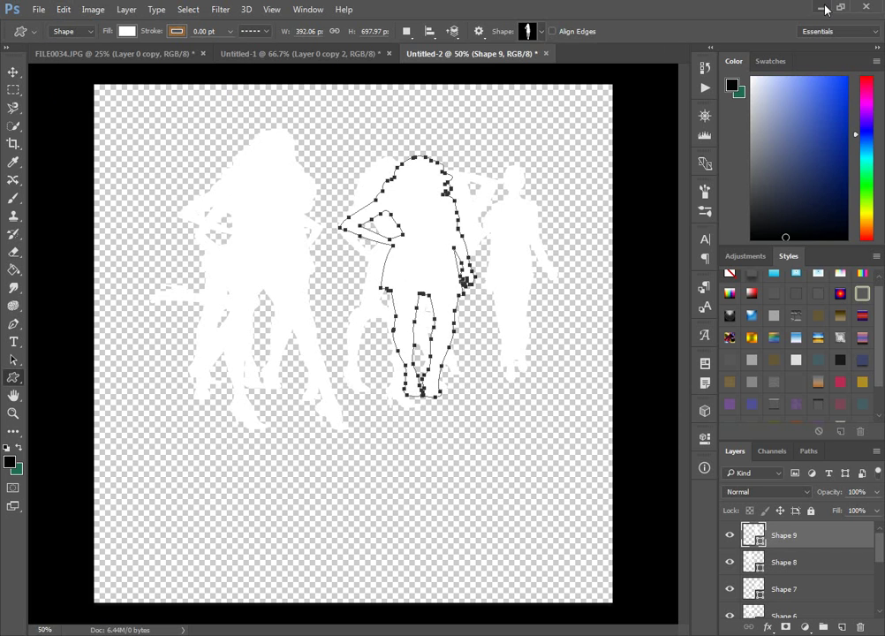
pyautogui.click(823, 8)
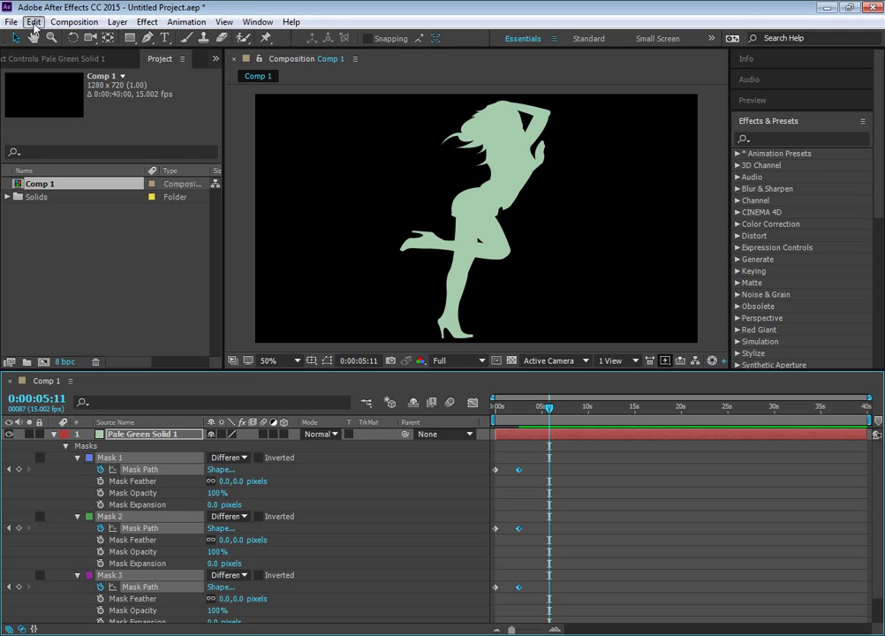
# - Paste the copied hand-on-hip path as Mask Path keyframes at 0:00:05:11 and scrub to check
pyautogui.click(33, 21)
pyautogui.click(59, 165)
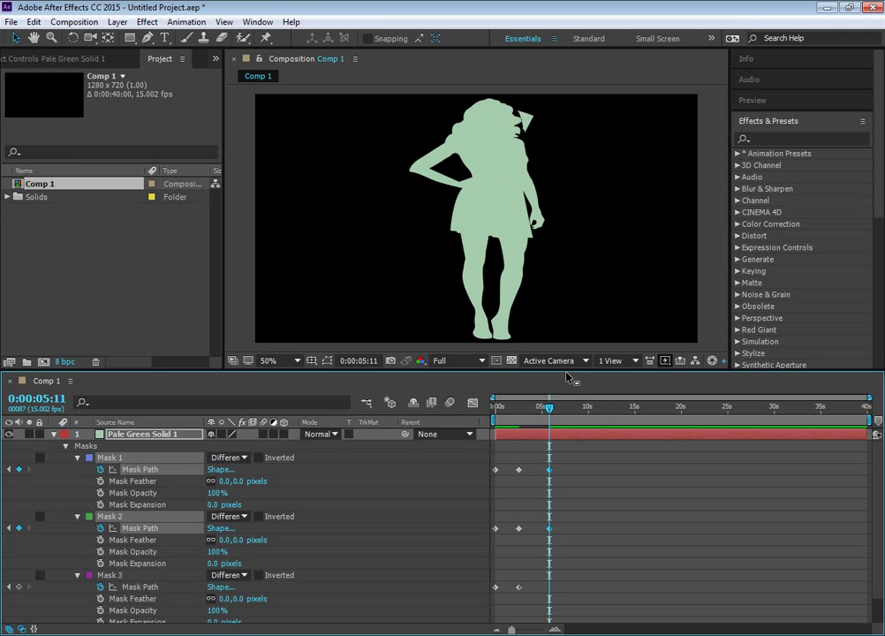
pyautogui.moveTo(549, 409)
pyautogui.mouseDown()
pyautogui.moveTo(538, 409)
pyautogui.moveTo(541, 438)
pyautogui.moveTo(552, 438)
pyautogui.mouseUp()
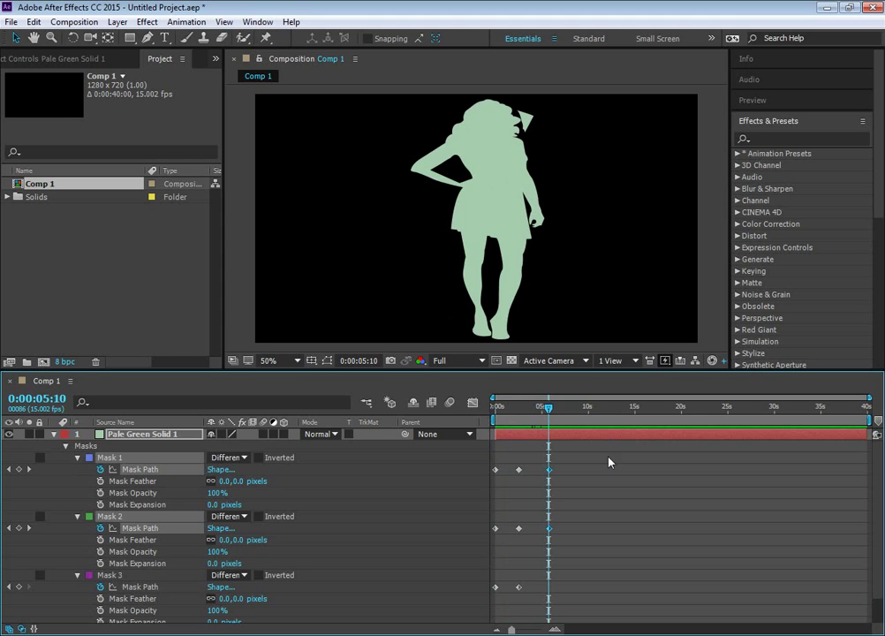
pyautogui.moveTo(549, 414); pyautogui.dragTo(551, 411)
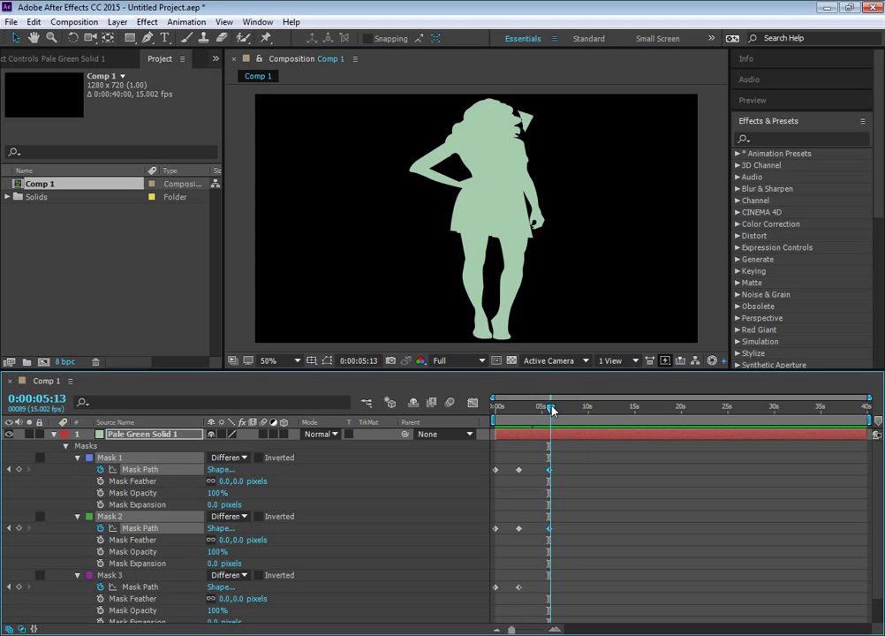
pyautogui.moveTo(551, 409); pyautogui.dragTo(522, 429)
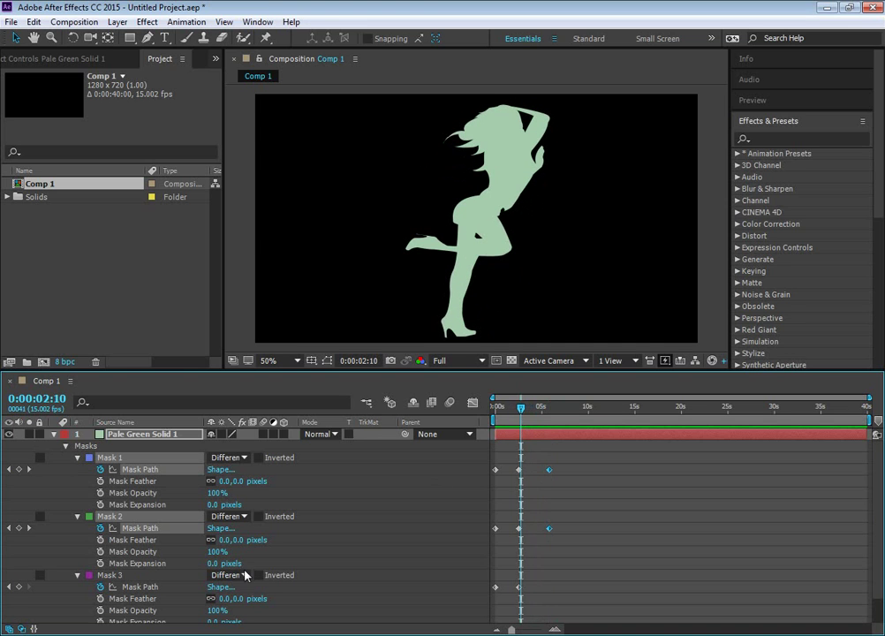
# - Test-dim the opacity of Mask 1 and Mask 3 to see which mask to fade
pyautogui.click(215, 493)
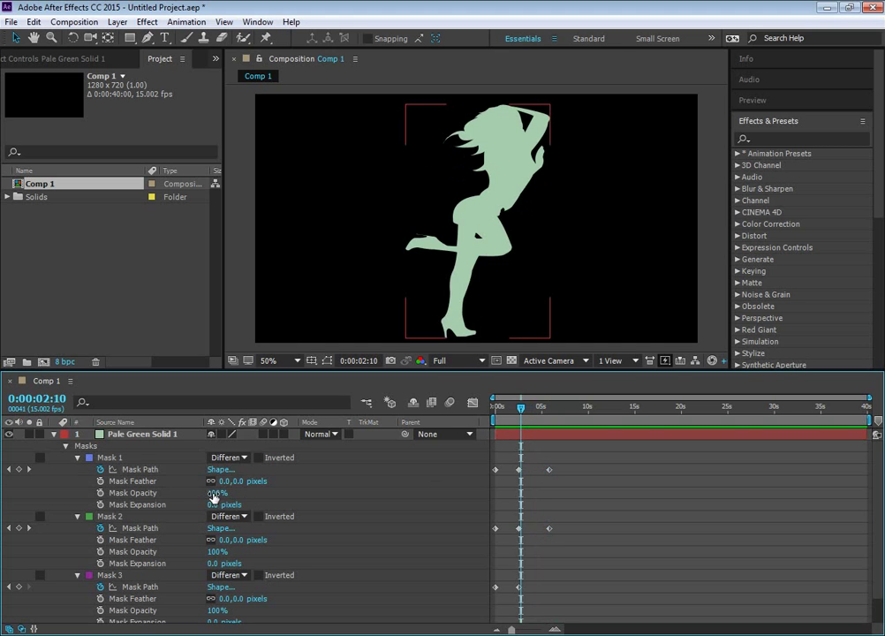
pyautogui.moveTo(218, 492); pyautogui.dragTo(254, 483)
pyautogui.scroll(-1, 228, 587)
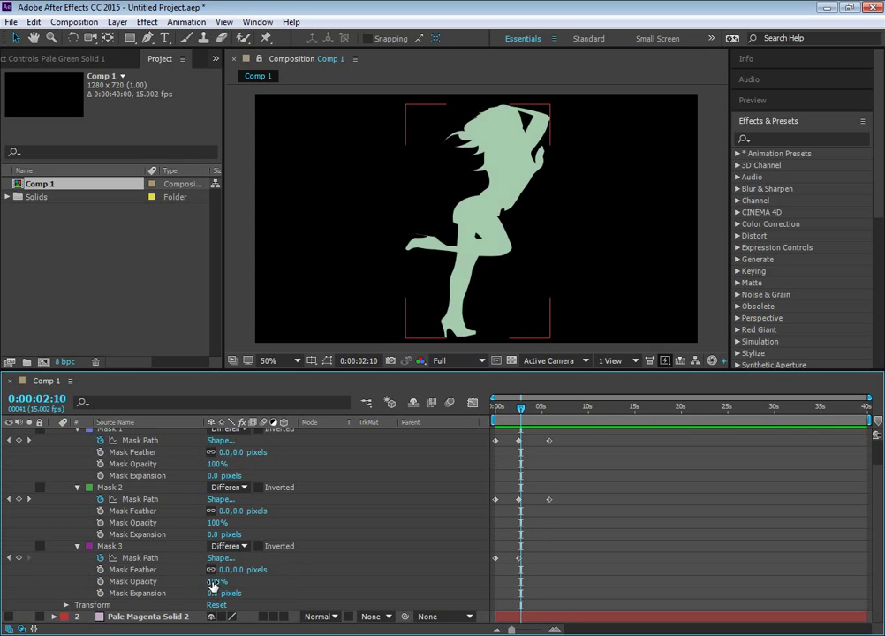
pyautogui.moveTo(214, 585); pyautogui.dragTo(232, 568)
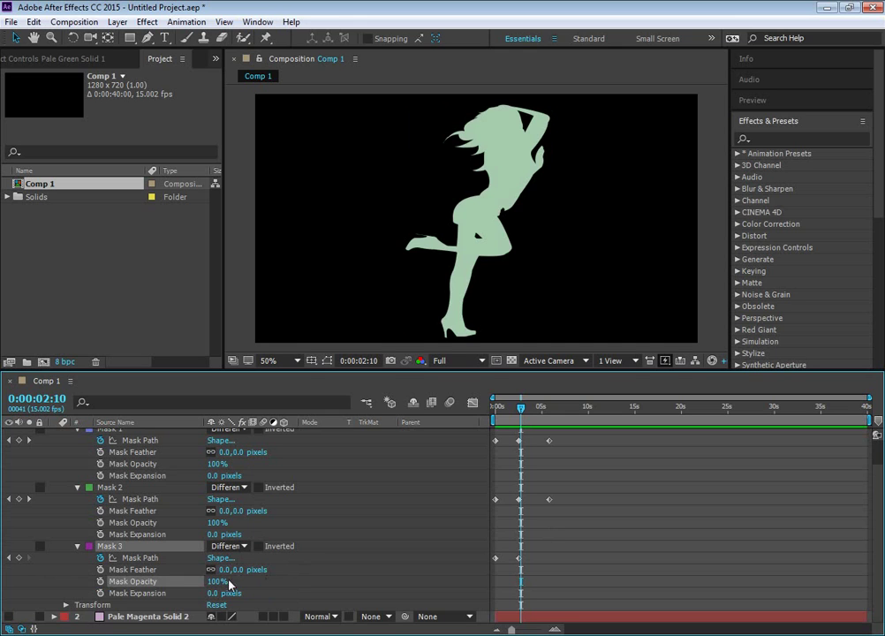
# - Keyframe Mask 3's opacity from 100% at 0:00:02:10 to 0% at 0:00:04:03, then review the fade
pyautogui.click(99, 581)
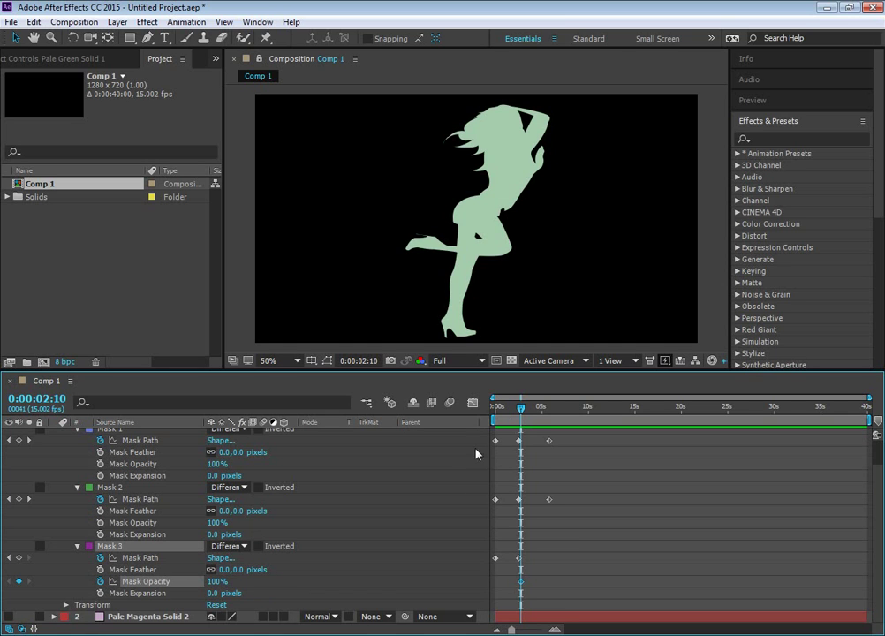
pyautogui.moveTo(521, 408); pyautogui.dragTo(521, 432)
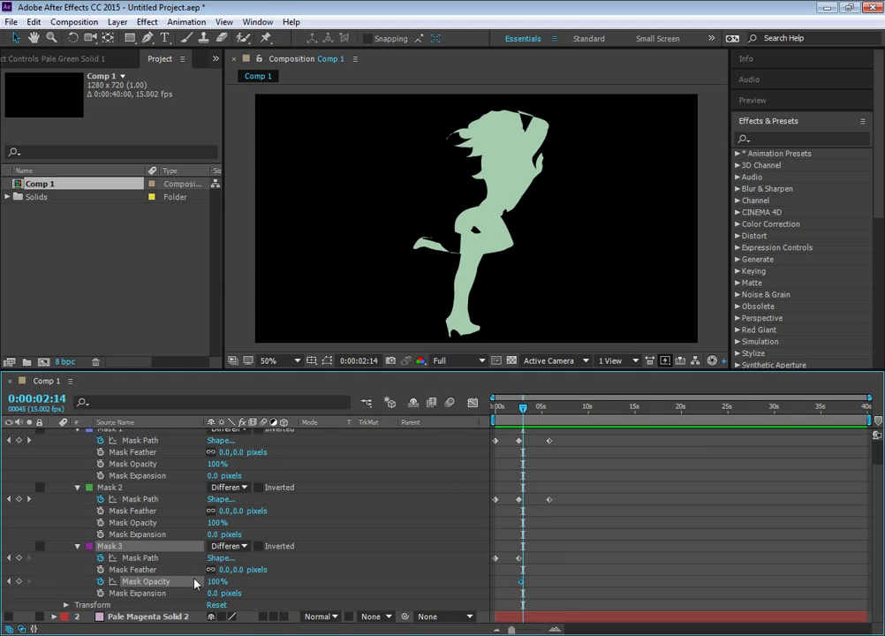
pyautogui.moveTo(523, 408); pyautogui.dragTo(536, 408)
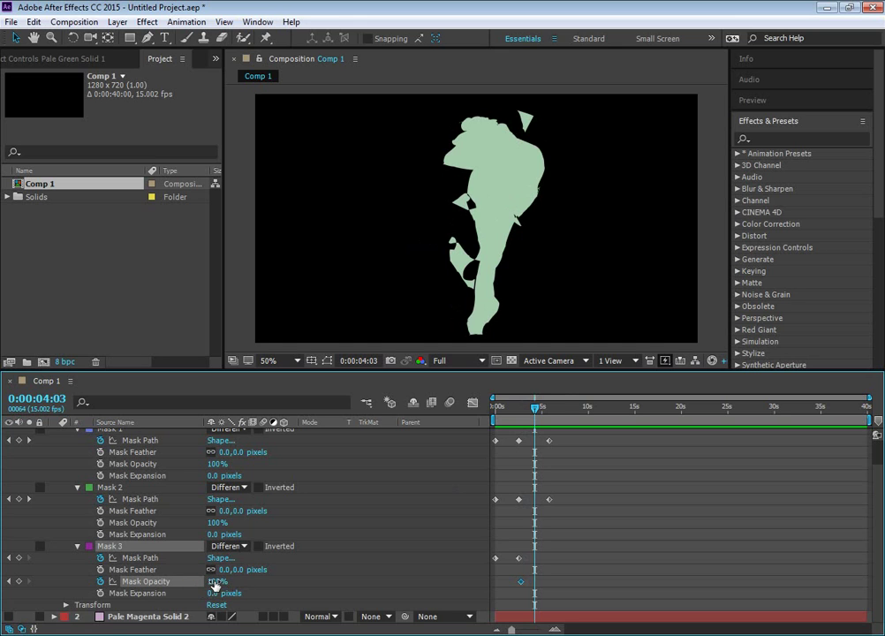
pyautogui.moveTo(218, 583); pyautogui.dragTo(96, 569)
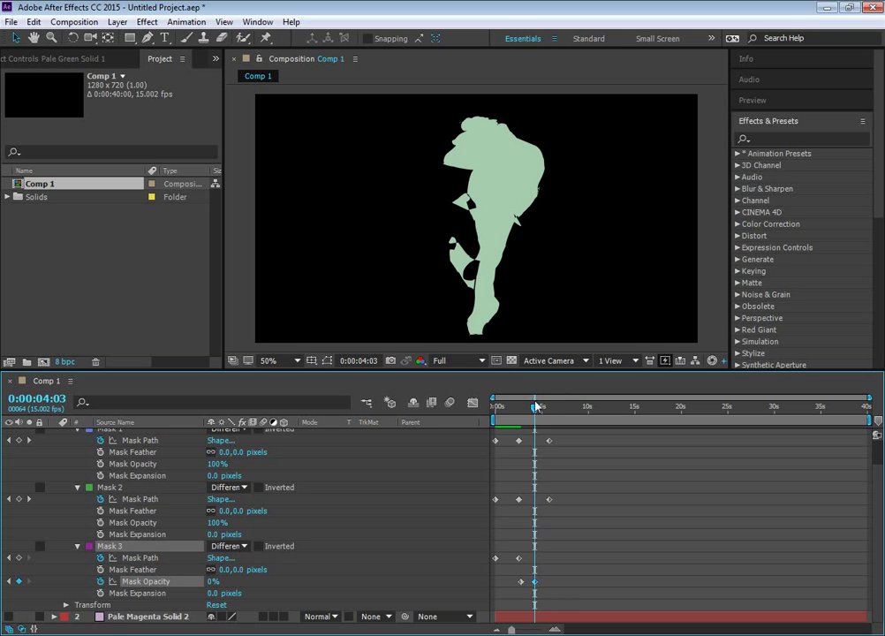
pyautogui.click(520, 425)
pyautogui.moveTo(519, 425); pyautogui.dragTo(494, 439)
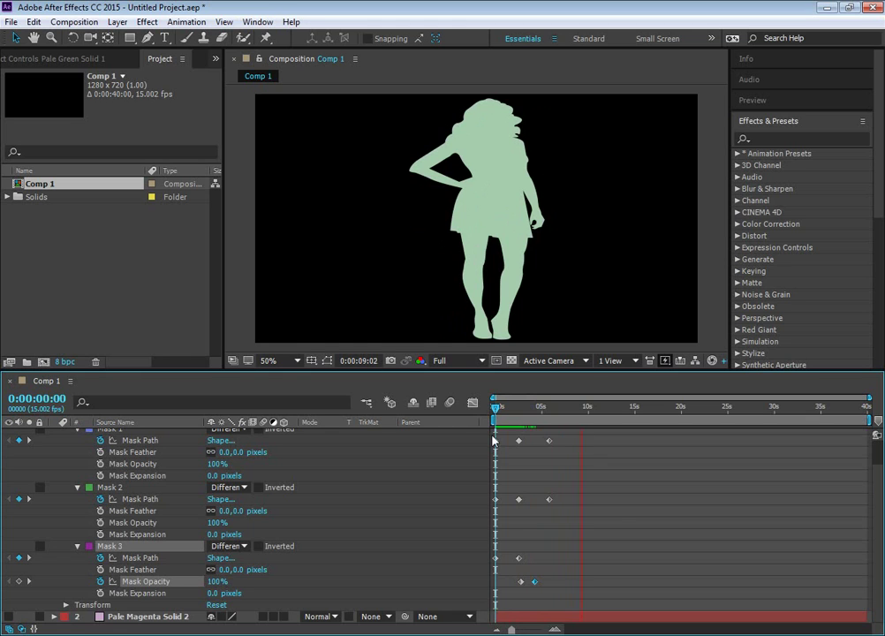
pyautogui.press('space')
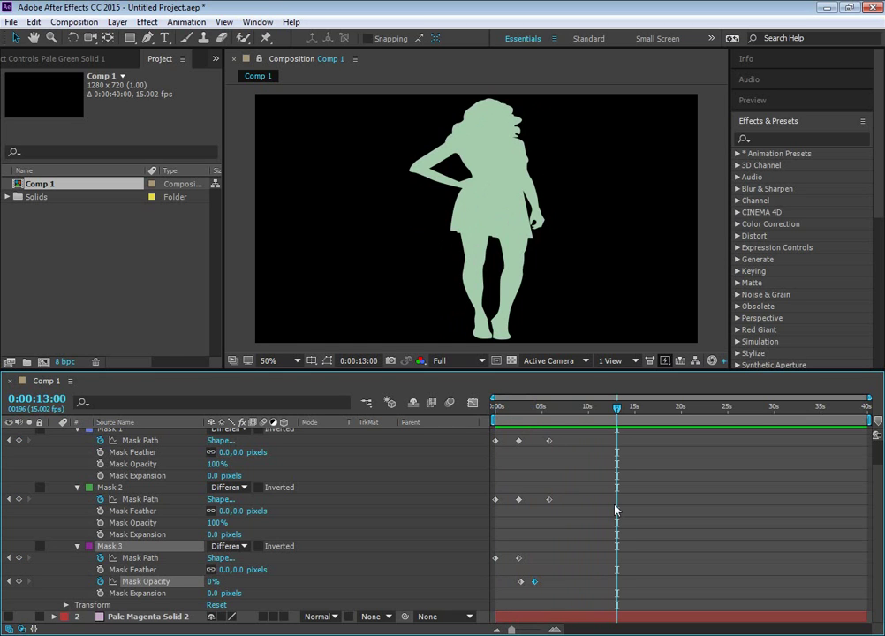